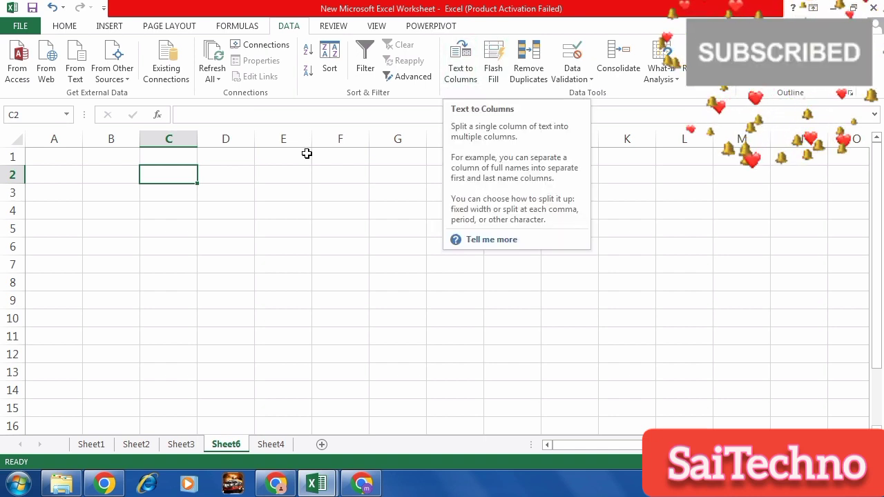
Enter "Rahul Dravid Indian" in cell B2 and widen column B to fit the text
{"action": "left_click", "coordinate": [132, 169]}
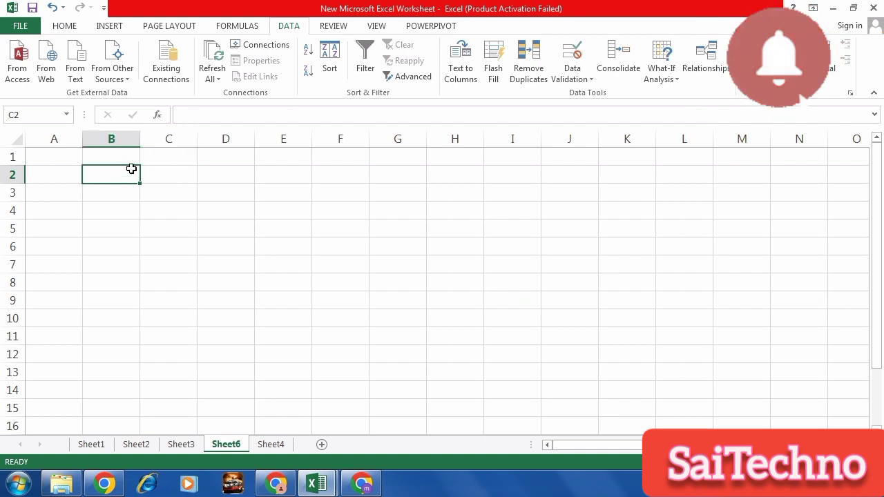
{"action": "type", "text": "Rah"}
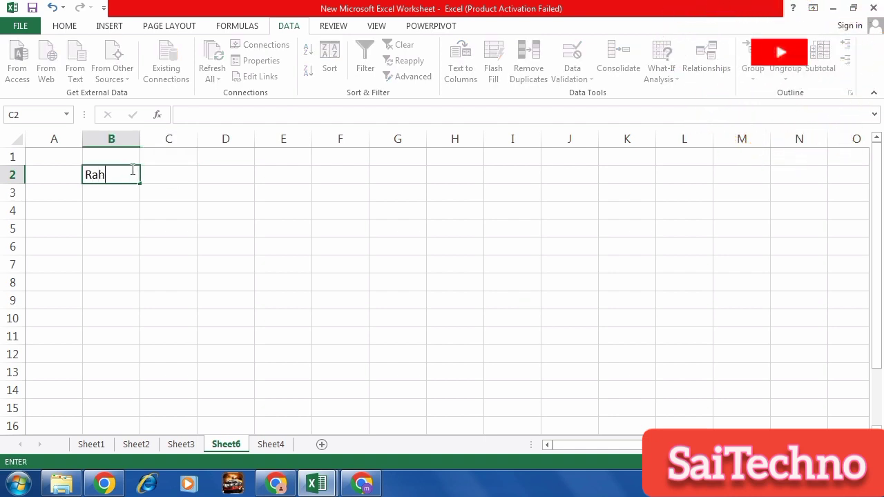
{"action": "type", "text": "ul D"}
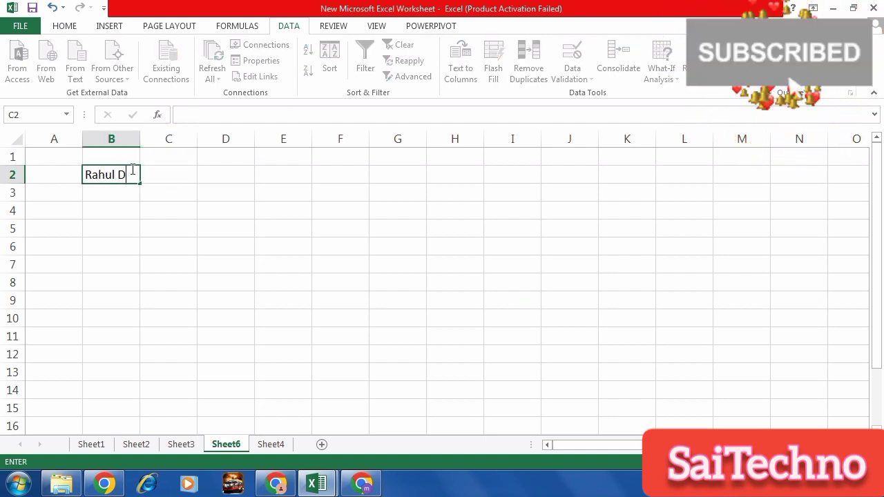
{"action": "type", "text": "ravid"}
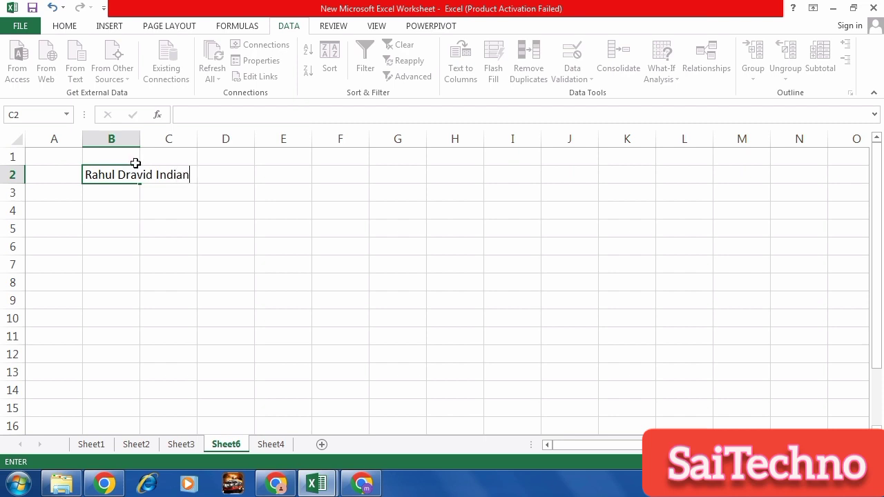
{"action": "type", "text": "Indian"}
{"action": "left_click", "coordinate": [160, 190]}
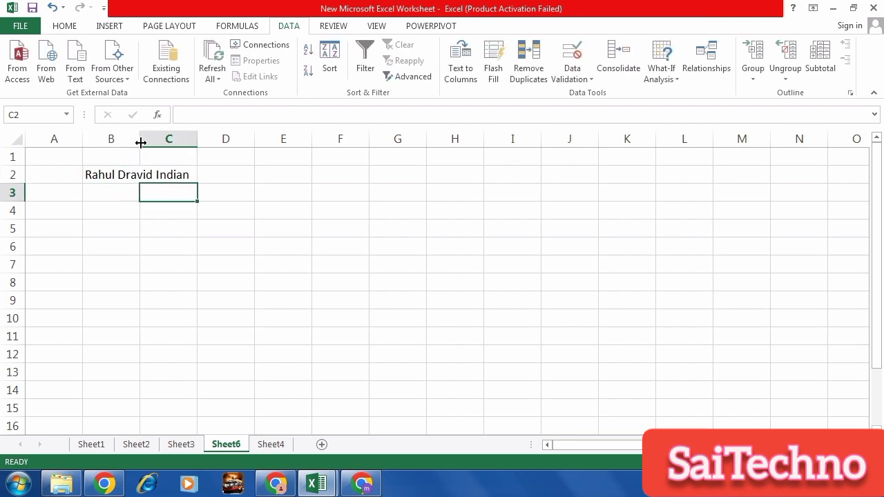
{"action": "left_click_drag", "start_coordinate": [143, 139], "coordinate": [195, 142]}
{"action": "scroll", "coordinate": [221, 212], "scroll_direction": "up", "scroll_amount": 2, "text": "ctrl"}
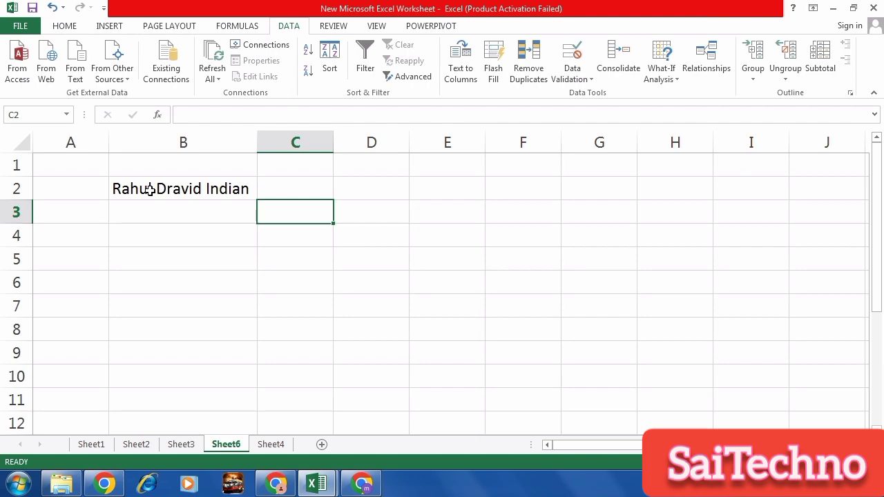
{"action": "left_click", "coordinate": [362, 484]}
{"action": "left_click", "coordinate": [363, 487]}
Split cell B2 with Text to Columns as fixed width, keeping only the column break after "Rahul"
{"action": "left_click", "coordinate": [132, 190]}
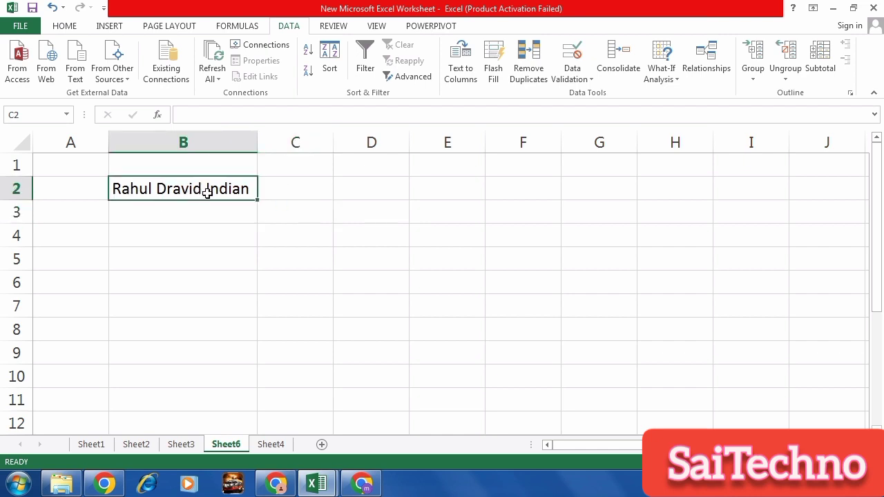
{"action": "left_click", "coordinate": [464, 84]}
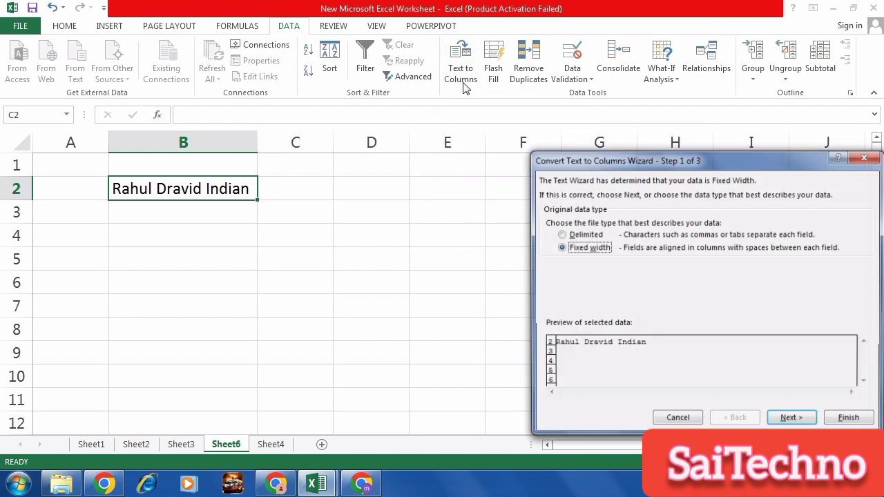
{"action": "left_click_drag", "start_coordinate": [604, 163], "coordinate": [589, 104]}
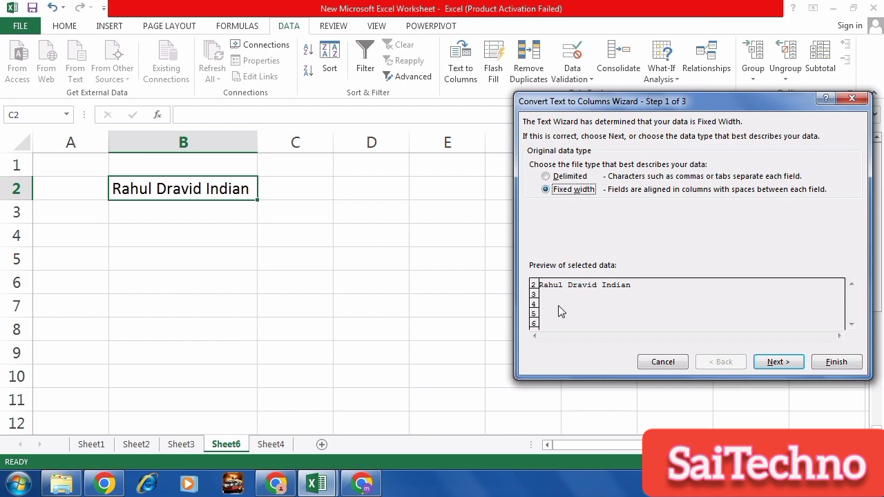
{"action": "left_click", "coordinate": [779, 363]}
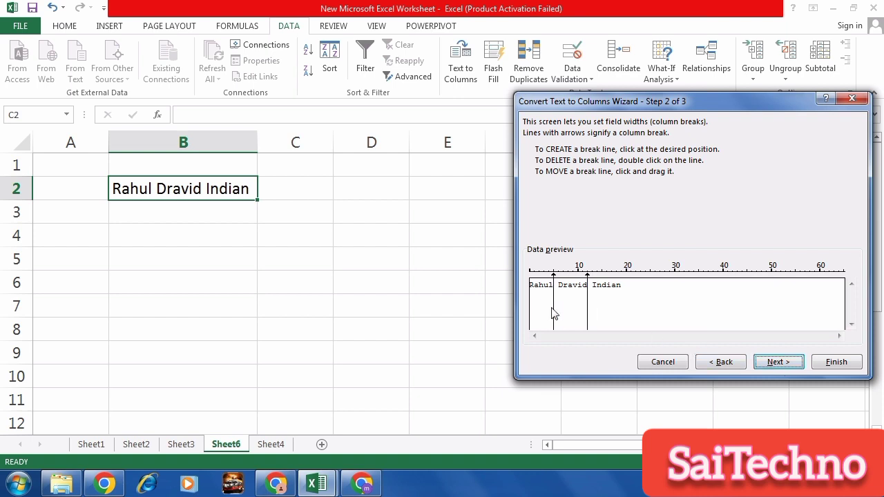
{"action": "mouse_move", "coordinate": [556, 280]}
{"action": "left_mouse_down"}
{"action": "mouse_move", "coordinate": [594, 284]}
{"action": "mouse_move", "coordinate": [558, 287]}
{"action": "left_mouse_up"}
{"action": "left_click_drag", "start_coordinate": [558, 275], "coordinate": [559, 278]}
{"action": "left_click", "coordinate": [779, 362]}
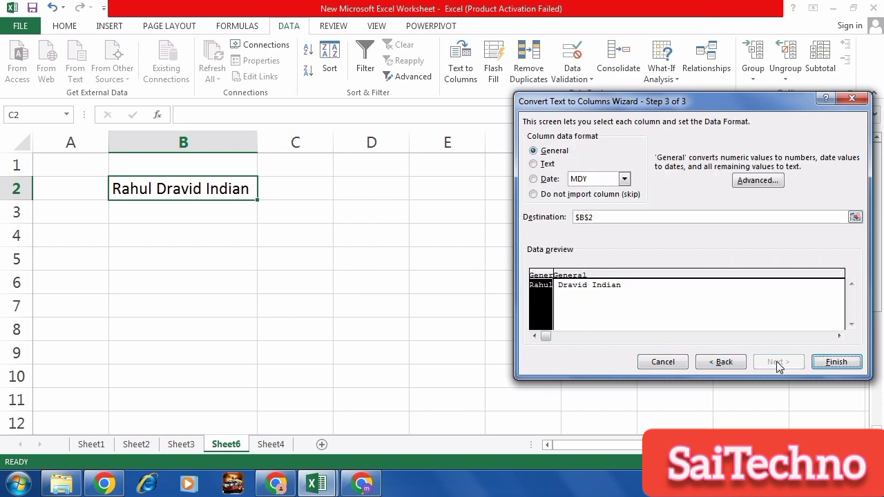
{"action": "left_click", "coordinate": [836, 362]}
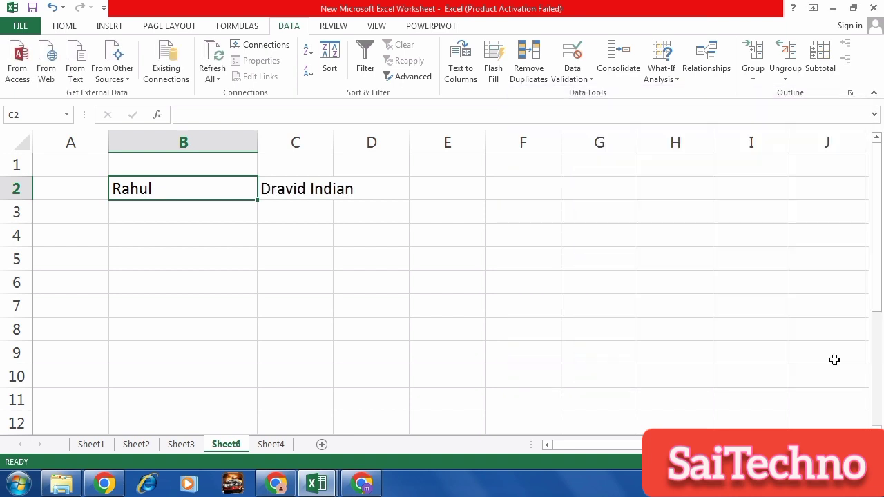
Widen column C to fit "Dravid Indian"
{"action": "left_click", "coordinate": [331, 197]}
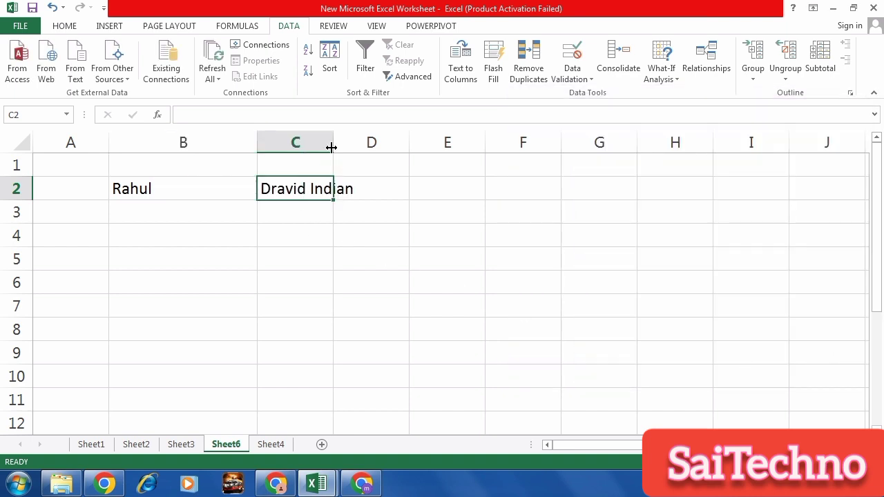
{"action": "left_click_drag", "start_coordinate": [333, 143], "coordinate": [378, 142]}
{"action": "left_click", "coordinate": [411, 225]}
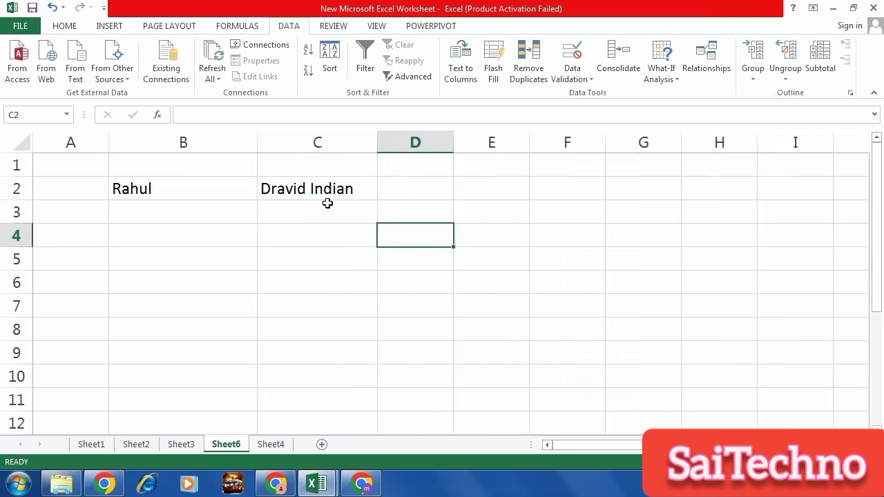
Undo the widening of column C and the split of cell B2
{"action": "left_click", "coordinate": [297, 189]}
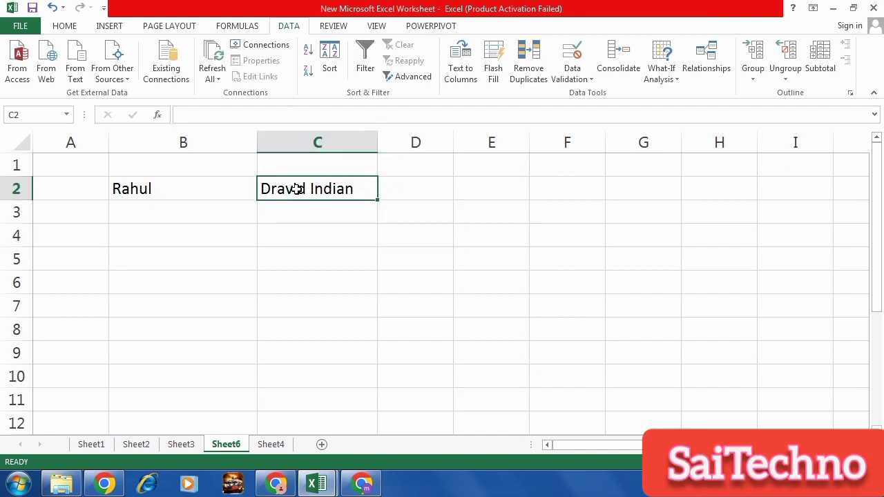
{"action": "key", "text": "ctrl+z"}
{"action": "key", "text": "ctrl+z"}
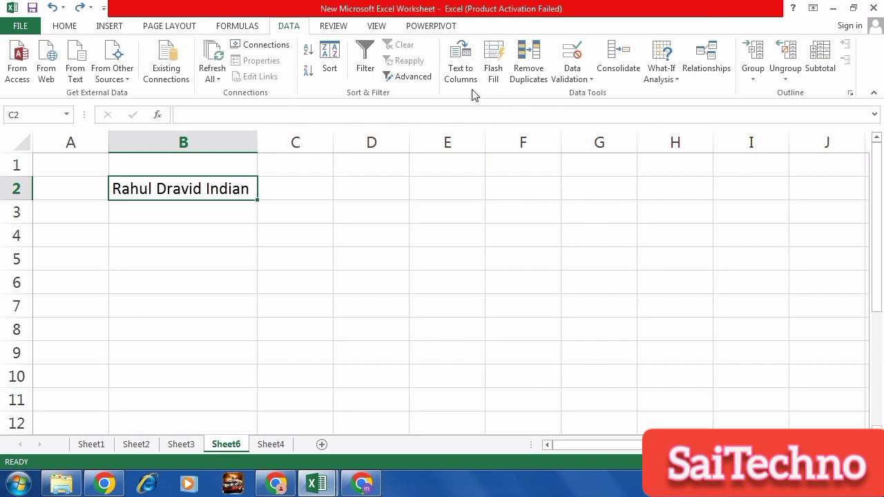
Split cell B2 with Text to Columns as fixed width, using the suggested breaks after "Rahul" and "Dravid"
{"action": "left_click", "coordinate": [460, 74]}
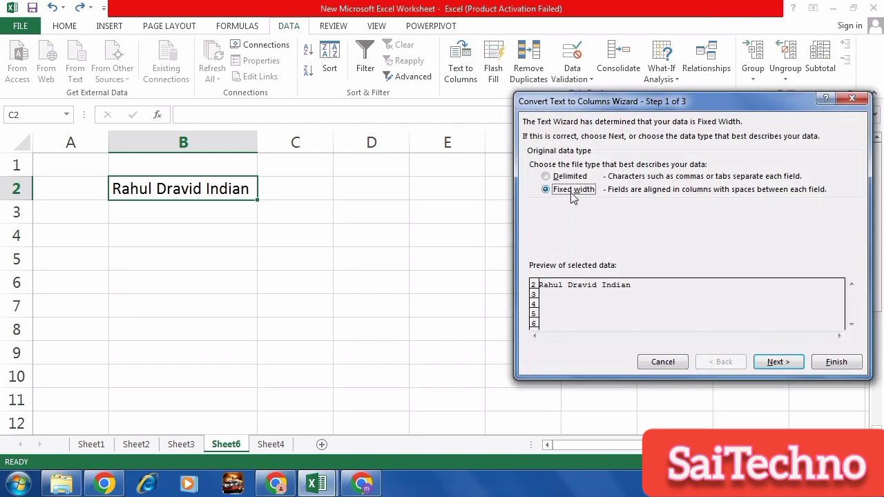
{"action": "left_click", "coordinate": [775, 363]}
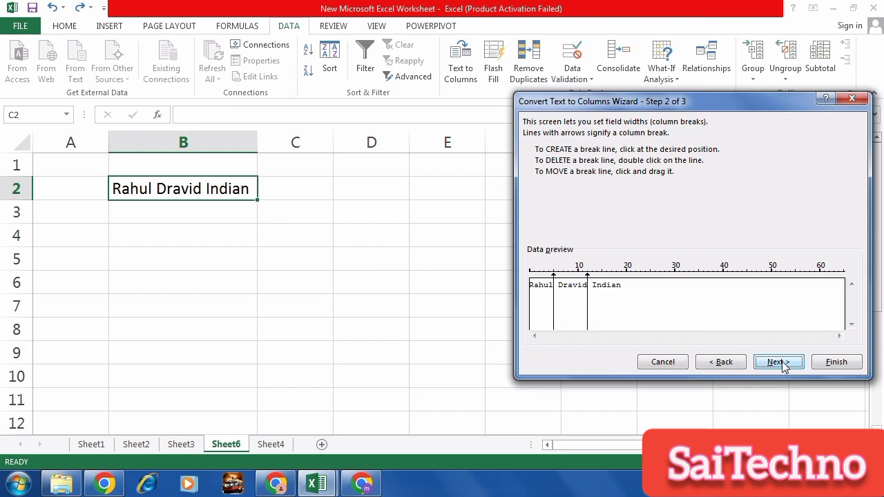
{"action": "left_click", "coordinate": [835, 363]}
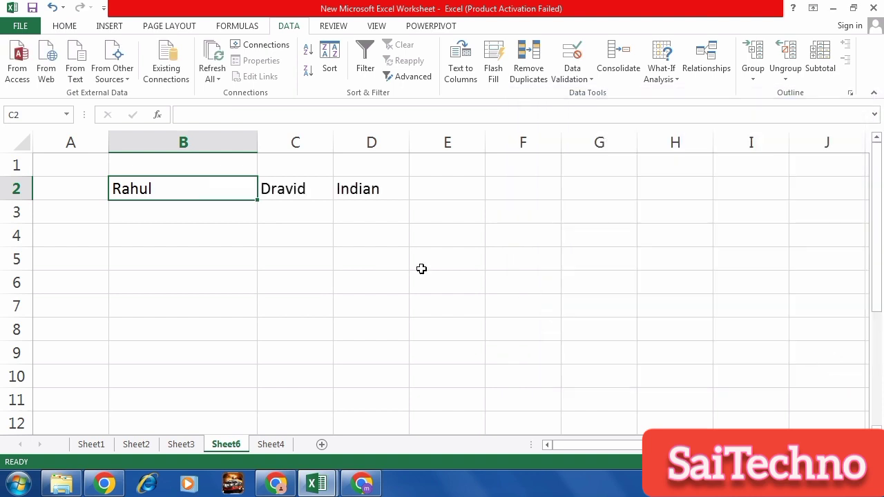
Narrow column B to suit the single word "Rahul"
{"action": "left_click", "coordinate": [280, 191]}
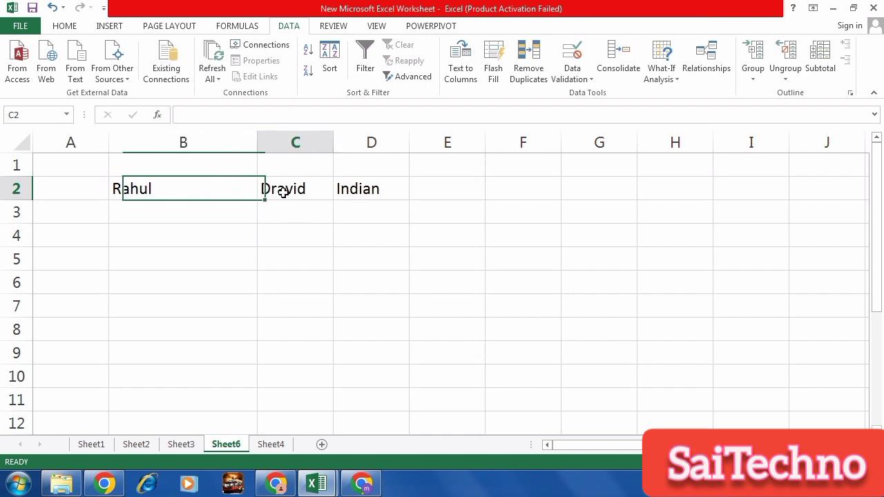
{"action": "left_click", "coordinate": [351, 190]}
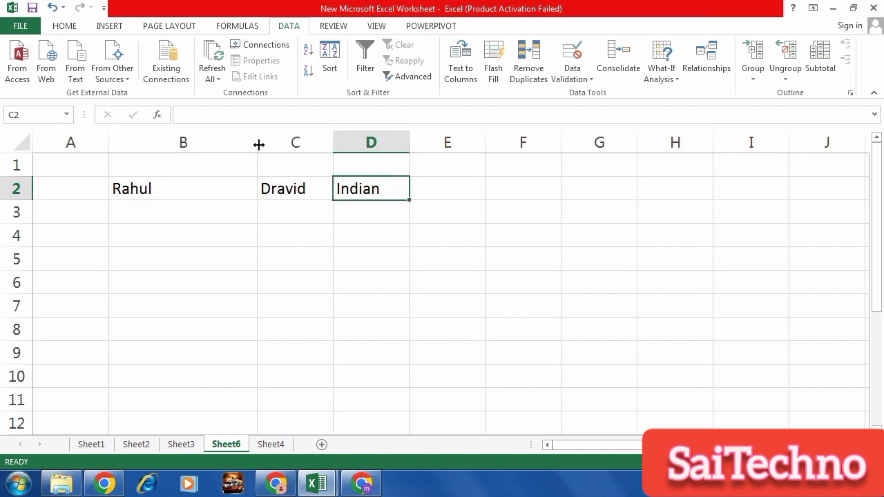
{"action": "left_click_drag", "start_coordinate": [256, 141], "coordinate": [191, 184]}
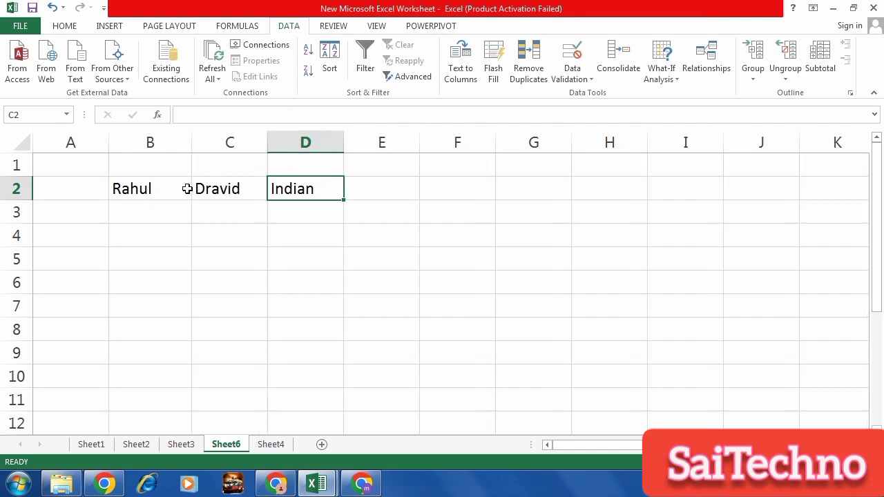
Clear the contents of cells B2:D2
{"action": "left_click", "coordinate": [150, 188]}
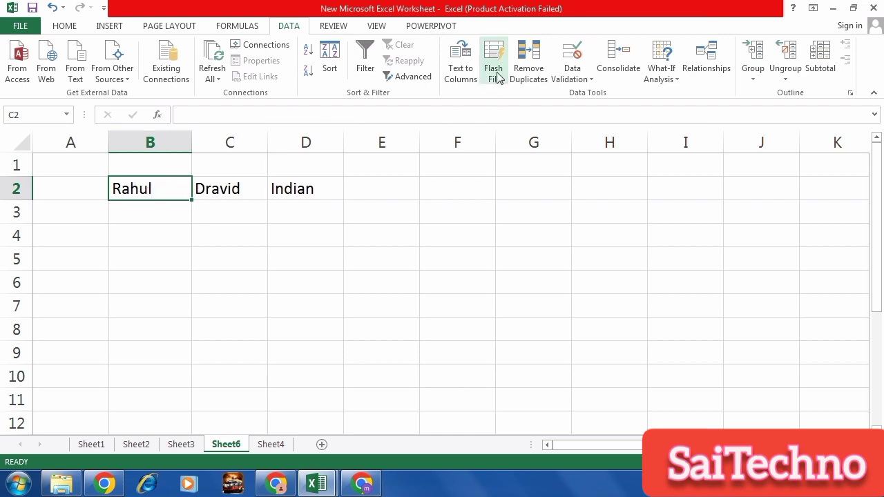
{"action": "left_click_drag", "start_coordinate": [315, 191], "coordinate": [146, 191]}
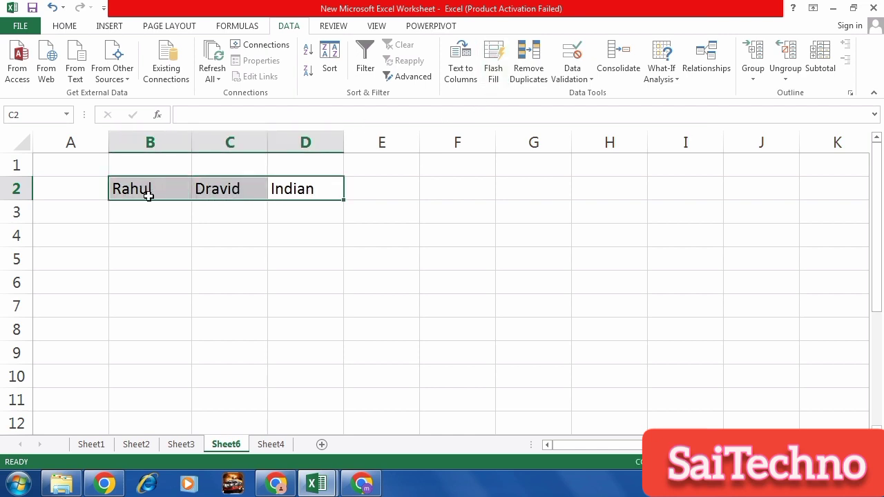
{"action": "key", "text": "Delete"}
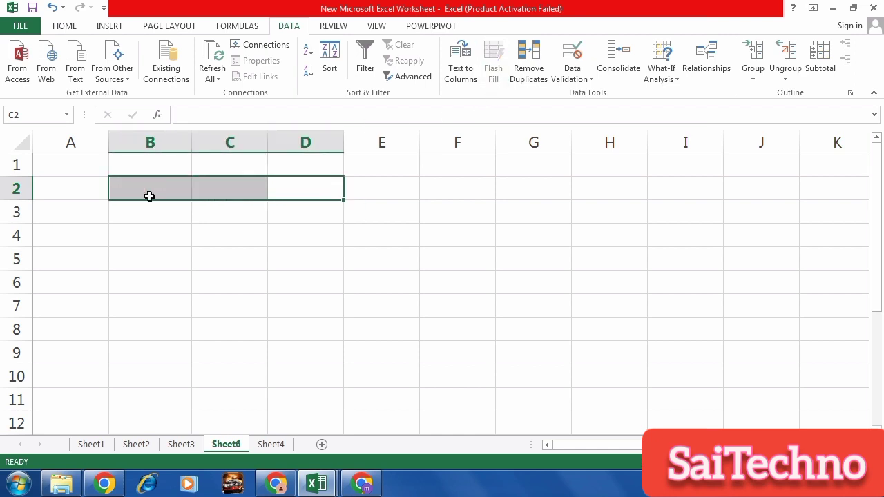
Enter "Monday" in cell C2 and "Tuesday" in cell C3
{"action": "left_click", "coordinate": [223, 196]}
{"action": "type", "text": "Monday"}
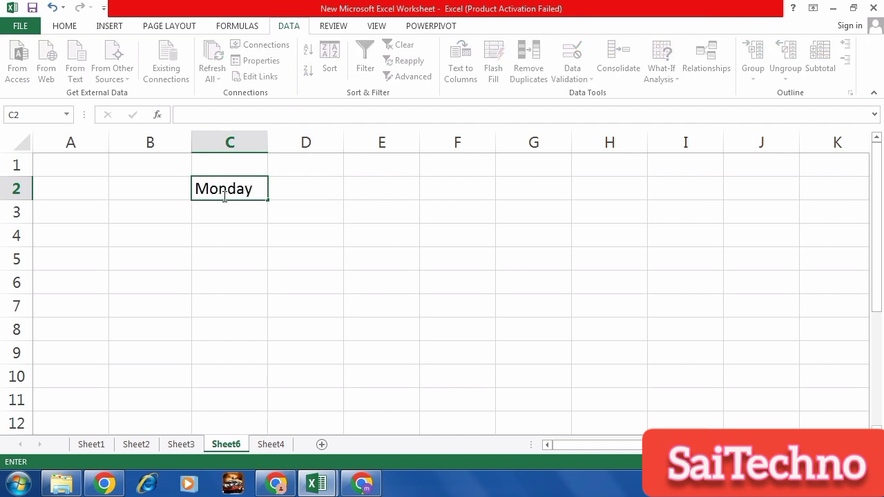
{"action": "key", "text": "Return"}
{"action": "type", "text": "t"}
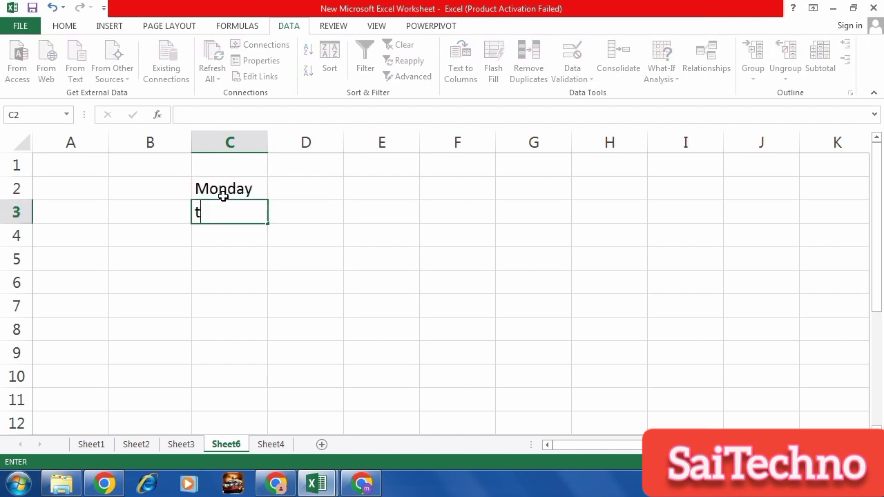
{"action": "key", "text": "BackSpace"}
{"action": "key", "text": "BackSpace"}
{"action": "type", "text": "Tued"}
{"action": "key", "text": "BackSpace"}
{"action": "type", "text": "sday"}
{"action": "key", "text": "Return"}
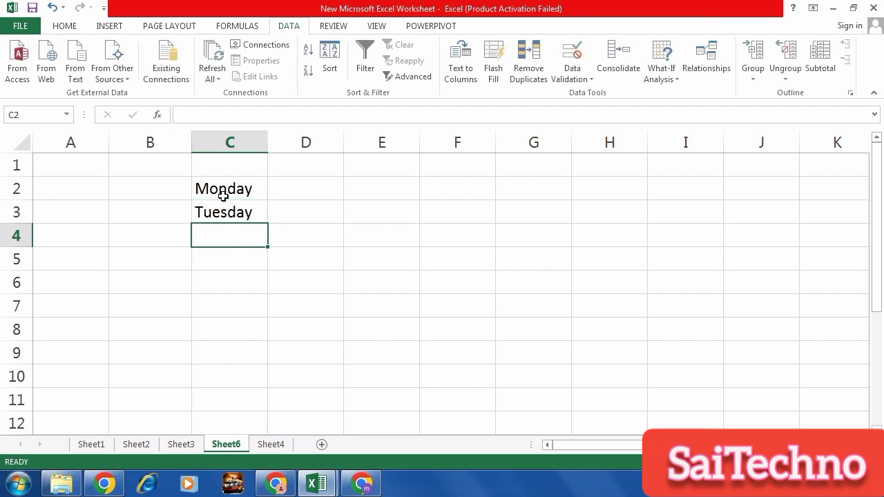
Fill the weekday series from cell C2 down to Saturday in C7 and widen column C to fit the names
{"action": "left_click", "coordinate": [238, 193]}
{"action": "left_click_drag", "start_coordinate": [238, 194], "coordinate": [260, 312]}
{"action": "left_click", "coordinate": [293, 187]}
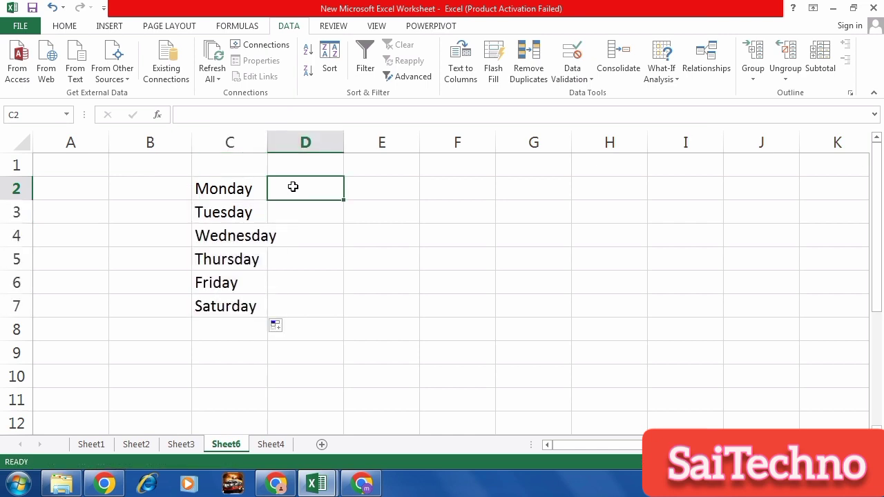
{"action": "left_click_drag", "start_coordinate": [268, 143], "coordinate": [293, 144]}
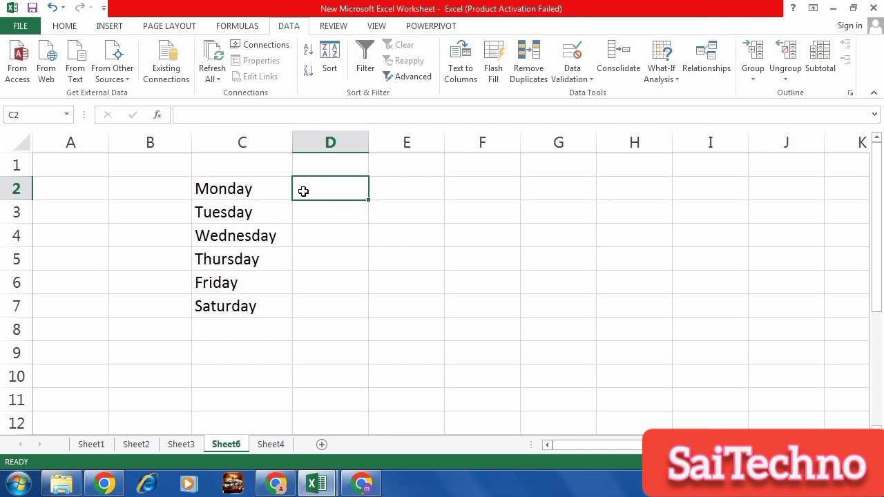
Enter the abbreviation "Mon" in cell D2 beside Monday
{"action": "type", "text": "Mo"}
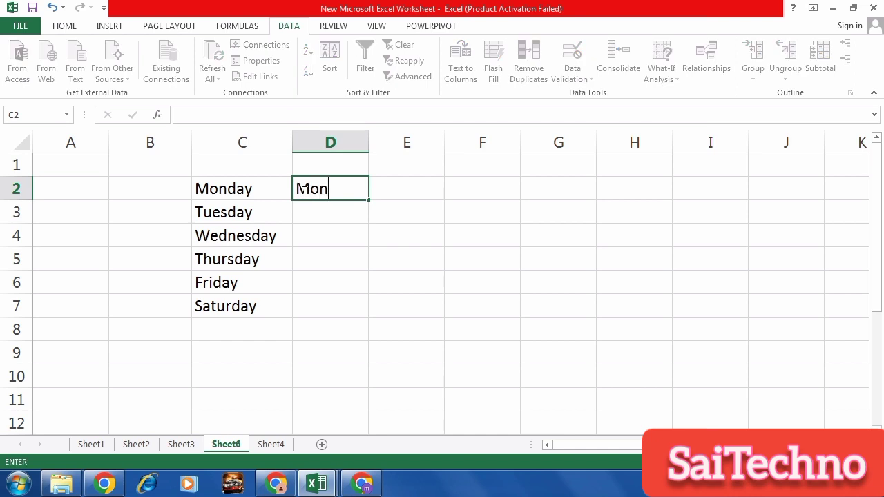
{"action": "type", "text": "n"}
{"action": "left_click", "coordinate": [351, 277]}
{"action": "left_click", "coordinate": [330, 204]}
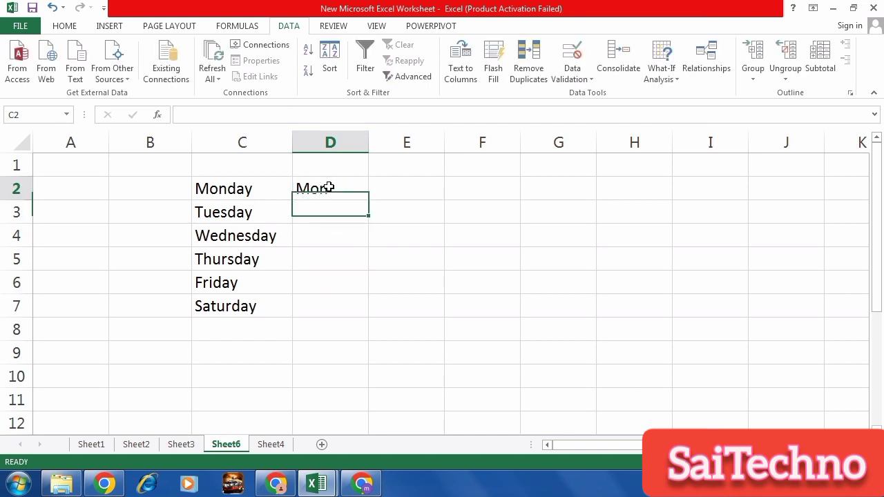
Flash Fill the range D2:D7 with three-letter weekday abbreviations based on the example in D2
{"action": "left_click", "coordinate": [332, 188]}
{"action": "left_click_drag", "start_coordinate": [332, 187], "coordinate": [343, 301]}
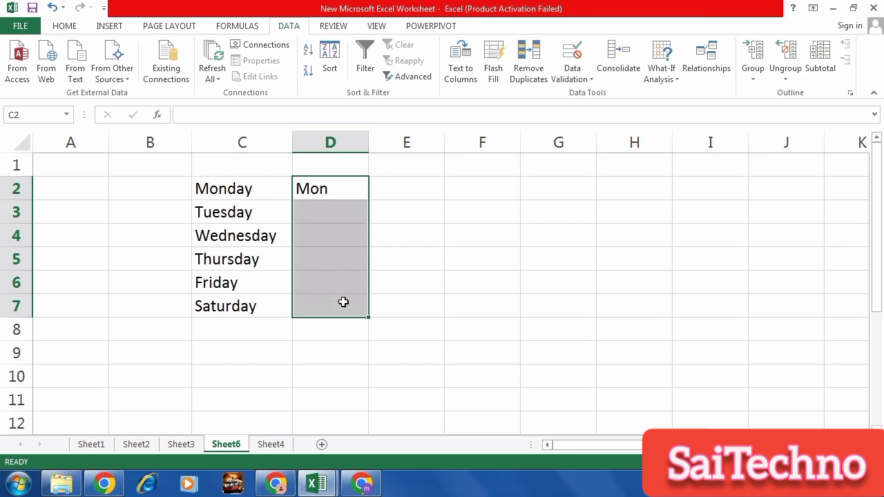
{"action": "left_click", "coordinate": [495, 67]}
{"action": "left_click", "coordinate": [340, 204]}
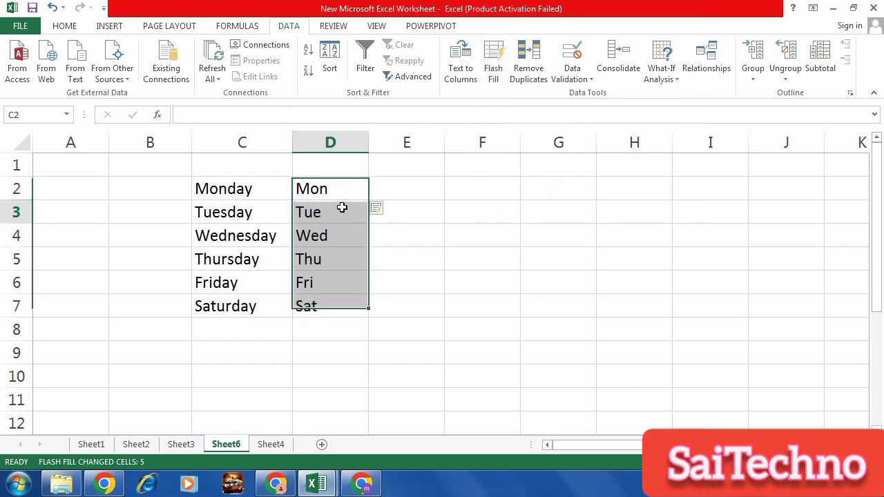
{"action": "left_click_drag", "start_coordinate": [324, 189], "coordinate": [330, 302]}
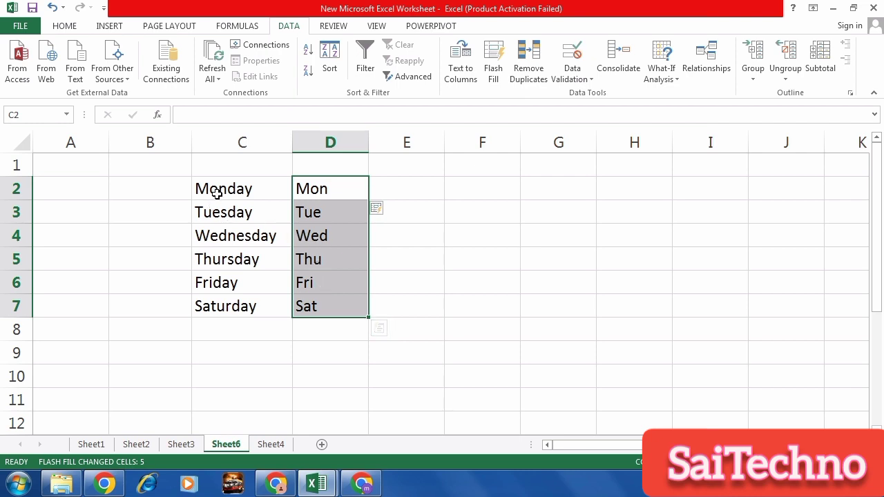
Enter the numbers 1, 2, 3, 5 and 6 in cells E2 to E6
{"action": "left_click_drag", "start_coordinate": [218, 193], "coordinate": [304, 298]}
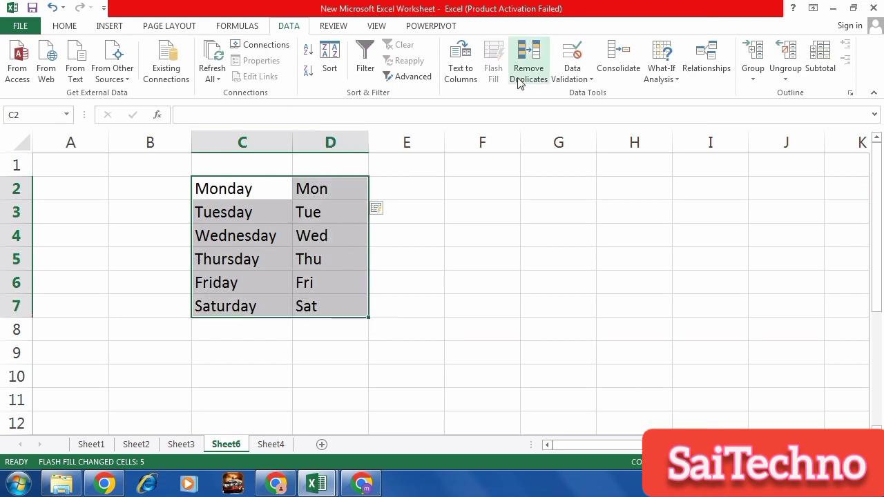
{"action": "left_click", "coordinate": [429, 190]}
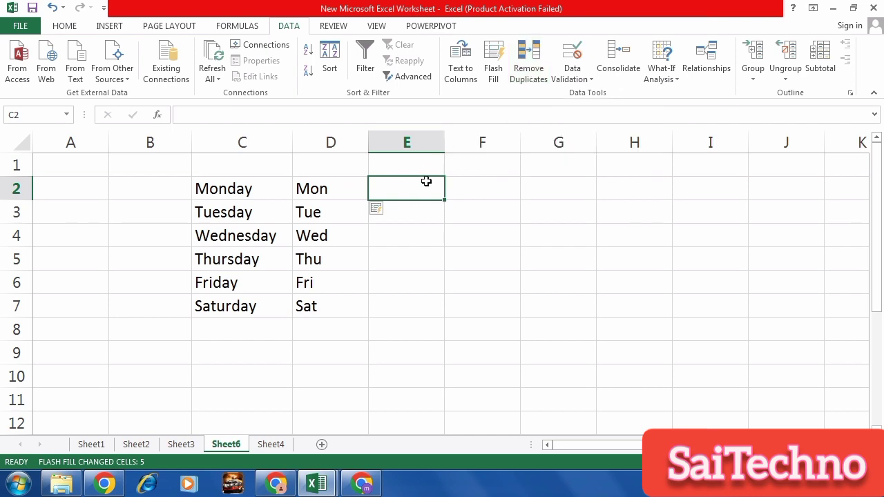
{"action": "type", "text": "1"}
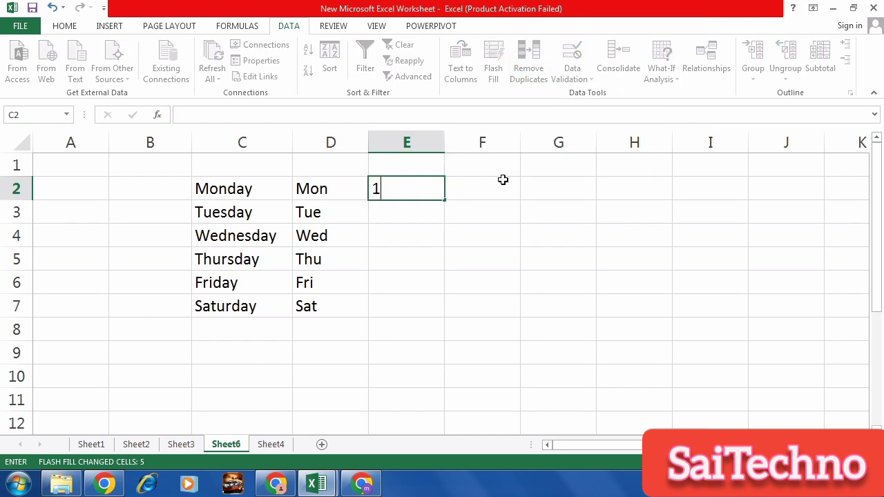
{"action": "key", "text": "Return"}
{"action": "type", "text": "2"}
{"action": "key", "text": "Return"}
{"action": "type", "text": "3"}
{"action": "key", "text": "ctrl+Return"}
{"action": "key", "text": "Return"}
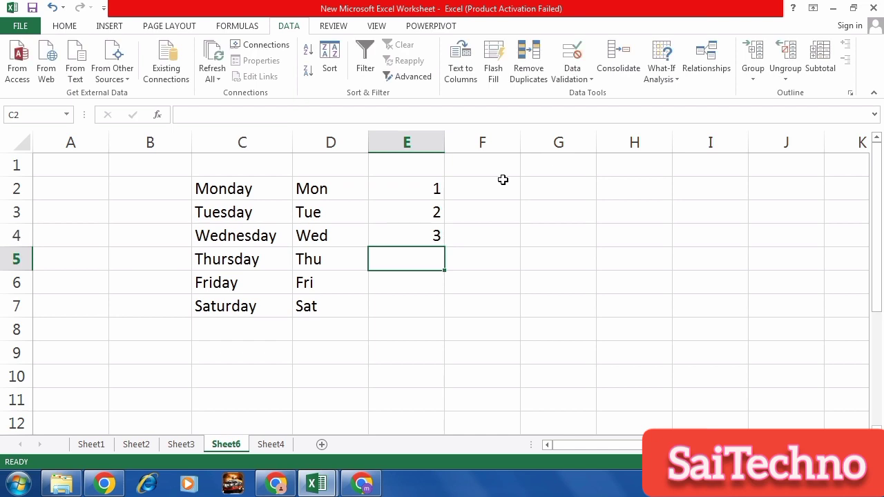
{"action": "type", "text": "5"}
{"action": "key", "text": "Return"}
{"action": "type", "text": "6"}
{"action": "key", "text": "Return"}
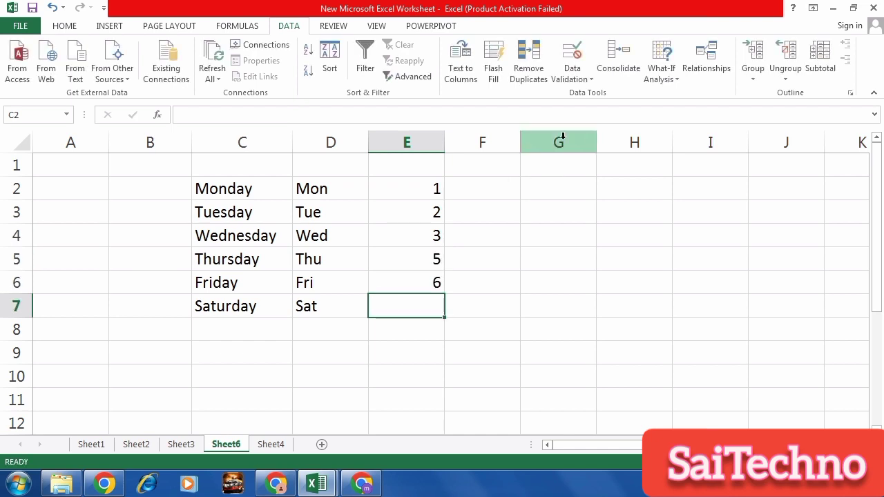
Copy the numbers in E2:E6 and paste them directly below, starting at cell E7
{"action": "left_click_drag", "start_coordinate": [436, 184], "coordinate": [438, 272]}
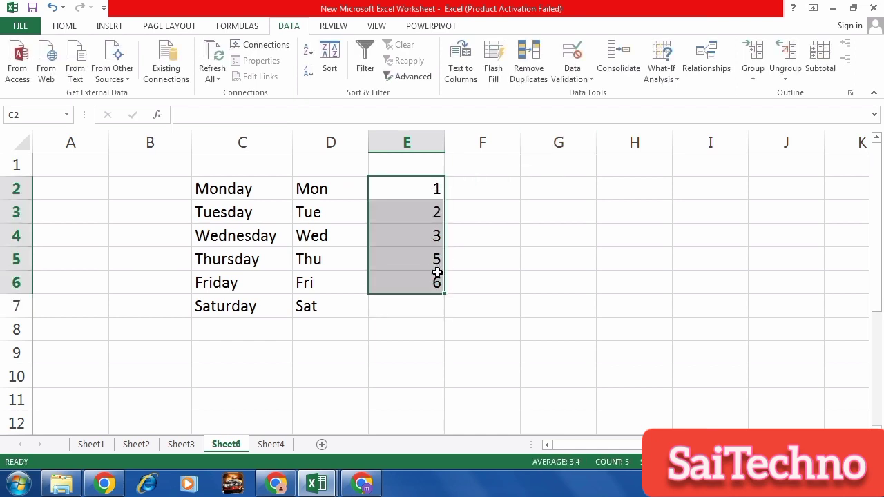
{"action": "left_click", "coordinate": [434, 311]}
{"action": "left_click_drag", "start_coordinate": [437, 184], "coordinate": [426, 288]}
{"action": "key", "text": "ctrl+c"}
{"action": "left_click", "coordinate": [422, 310]}
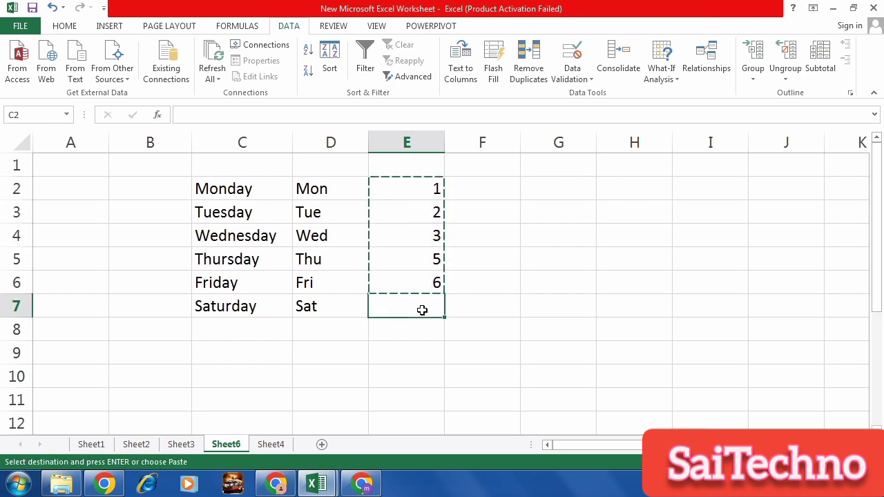
{"action": "key", "text": "ctrl+v"}
{"action": "left_click", "coordinate": [454, 251]}
{"action": "left_click_drag", "start_coordinate": [434, 184], "coordinate": [434, 282]}
{"action": "left_click", "coordinate": [431, 285]}
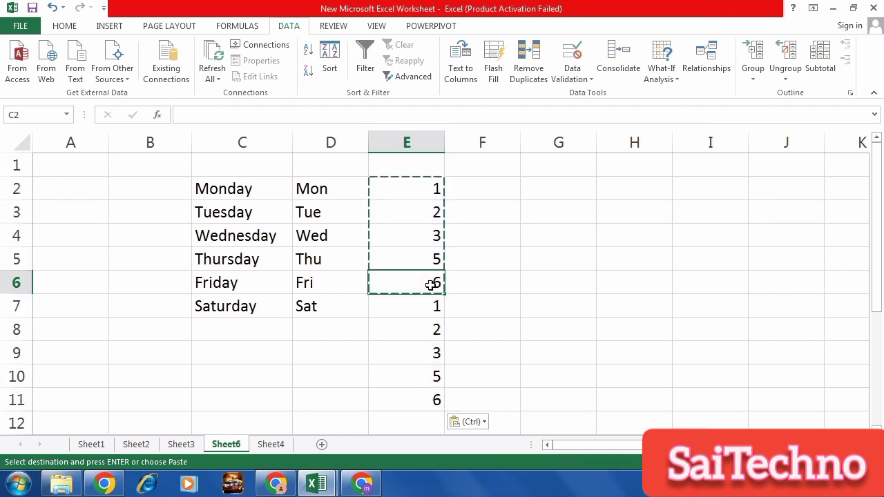
{"action": "key", "text": "Escape"}
Try to remove duplicates from E2:E11 with the selection expanded to columns C, D and E
{"action": "left_click", "coordinate": [429, 188]}
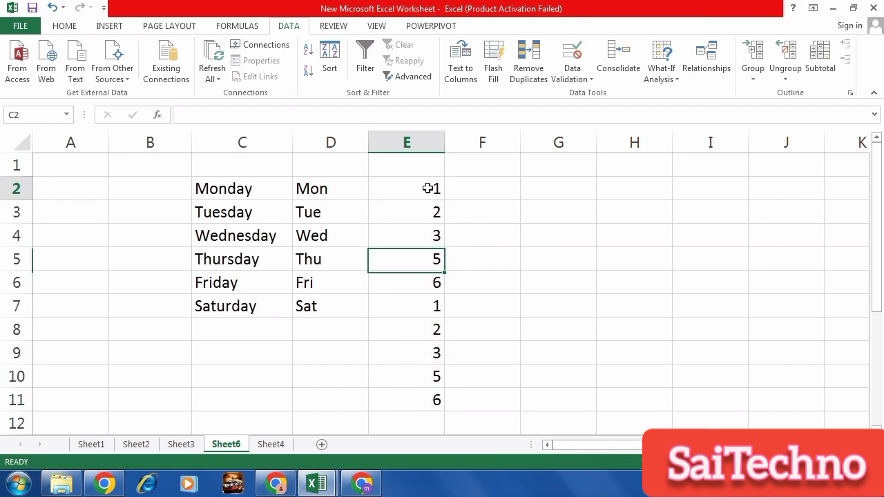
{"action": "left_click_drag", "start_coordinate": [428, 189], "coordinate": [432, 396]}
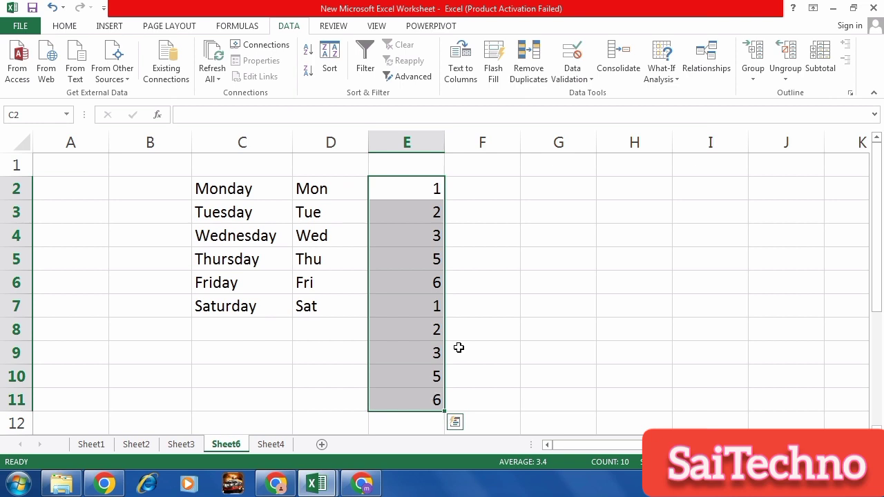
{"action": "left_click", "coordinate": [541, 76]}
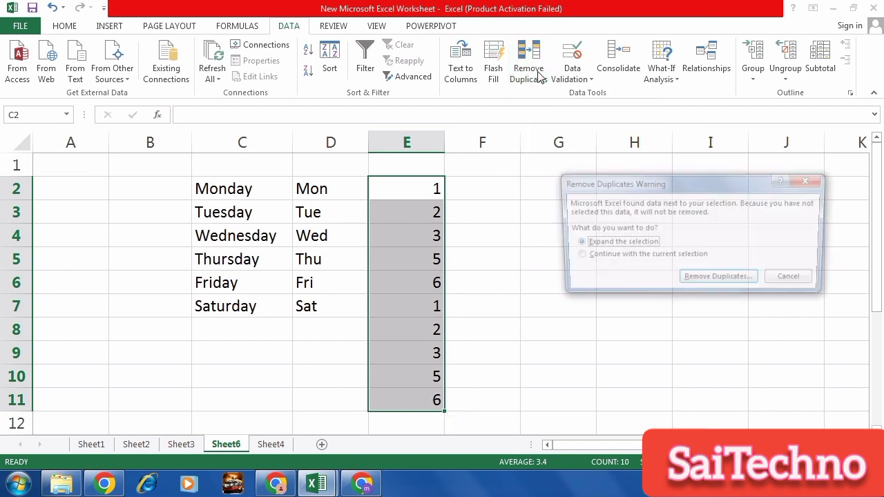
{"action": "left_click", "coordinate": [720, 280]}
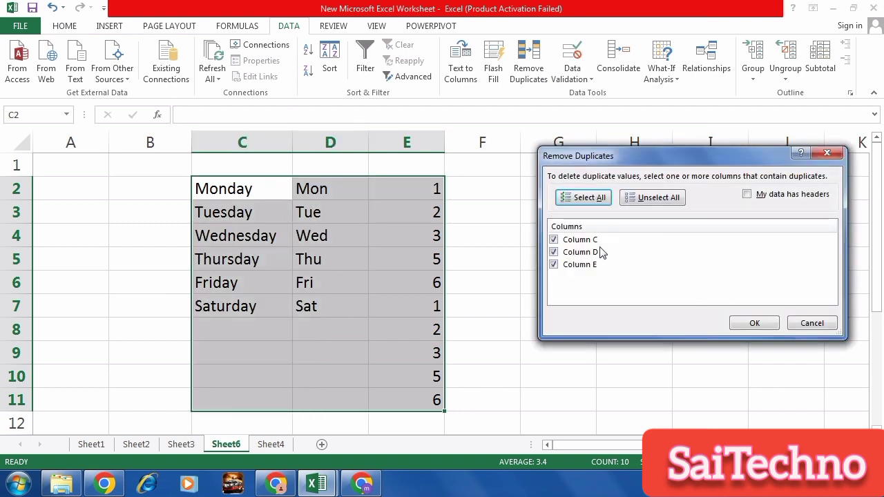
{"action": "left_click", "coordinate": [755, 328]}
{"action": "left_click", "coordinate": [444, 277]}
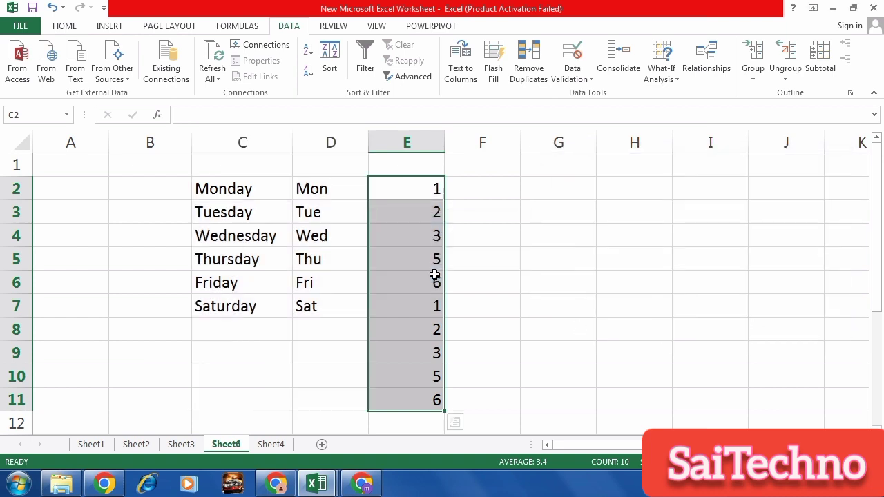
Remove duplicates from E2:E10 using only the current selection, and clear the leftover value in E11
{"action": "left_click", "coordinate": [555, 312]}
{"action": "left_click_drag", "start_coordinate": [435, 197], "coordinate": [436, 376]}
{"action": "left_click", "coordinate": [525, 73]}
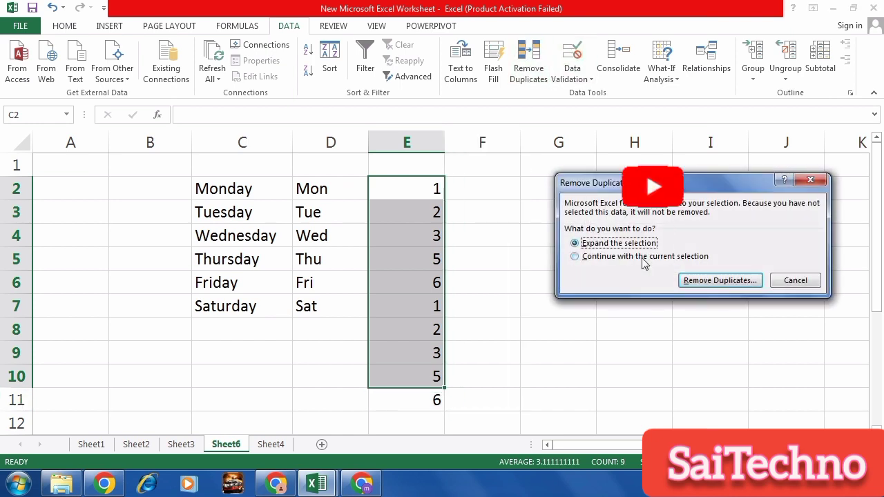
{"action": "left_click", "coordinate": [606, 257]}
{"action": "left_click", "coordinate": [606, 247]}
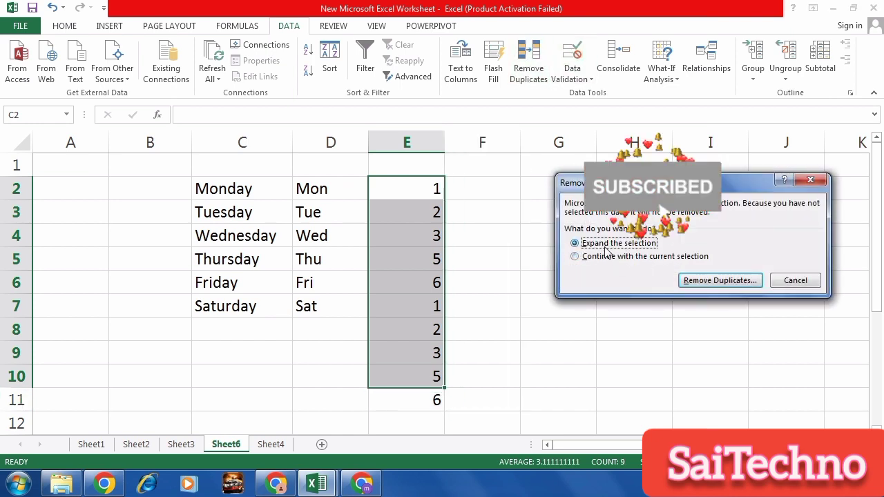
{"action": "left_click", "coordinate": [612, 257]}
{"action": "left_click", "coordinate": [719, 281]}
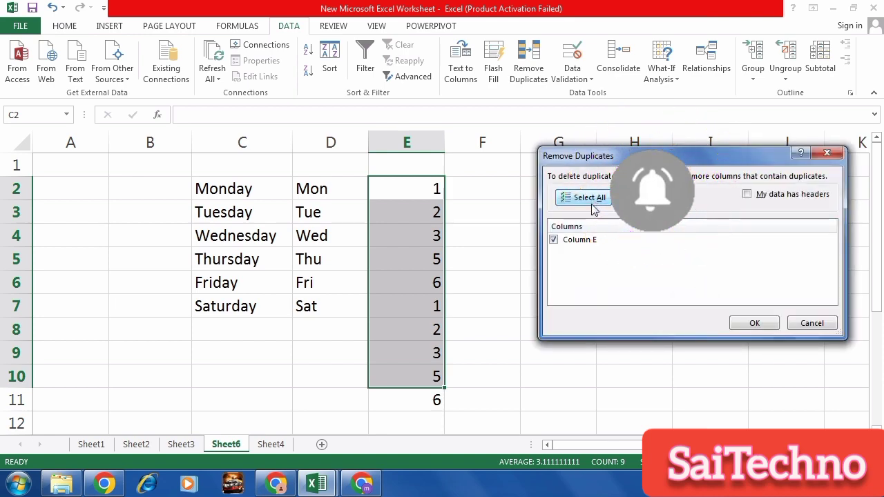
{"action": "left_click", "coordinate": [753, 323]}
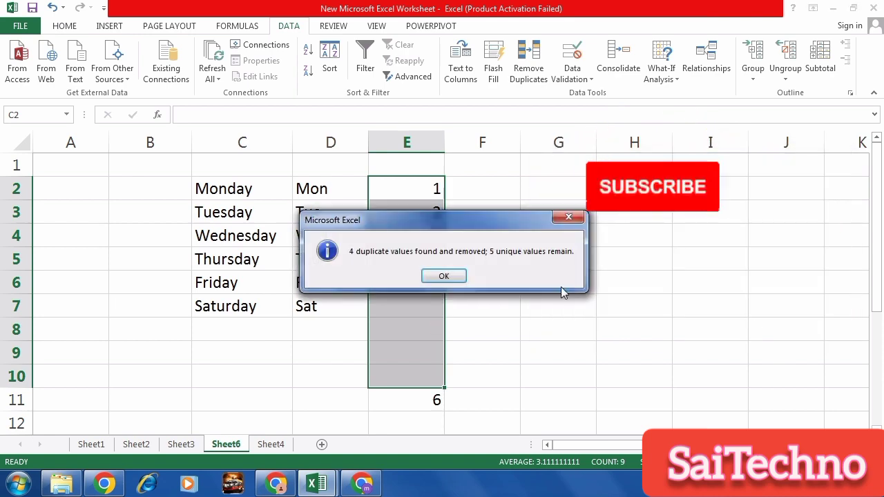
{"action": "left_click", "coordinate": [445, 275]}
{"action": "left_click", "coordinate": [438, 398]}
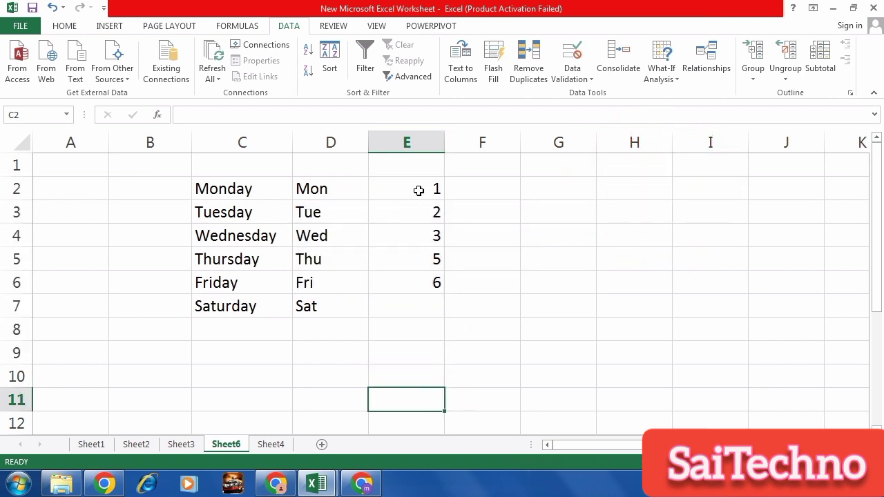
Clear the numbers from the range E2:E6
{"action": "left_click_drag", "start_coordinate": [419, 191], "coordinate": [441, 281]}
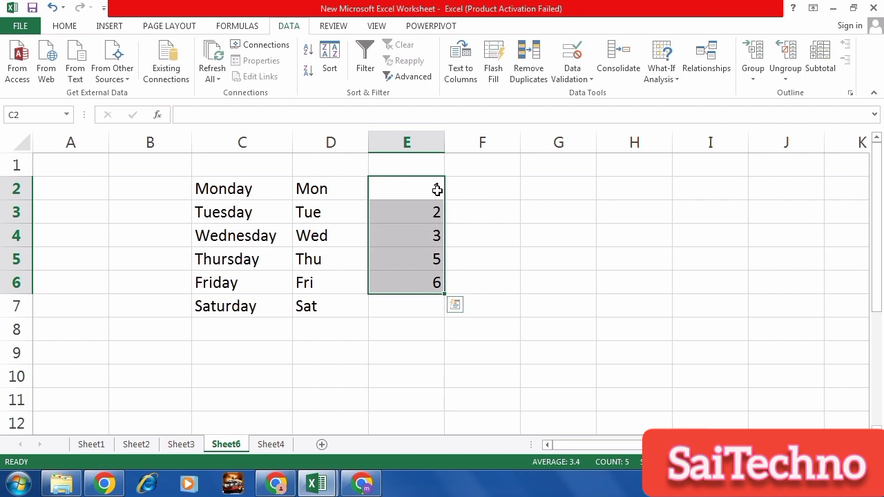
{"action": "left_click_drag", "start_coordinate": [431, 188], "coordinate": [438, 283]}
{"action": "key", "text": "Delete"}
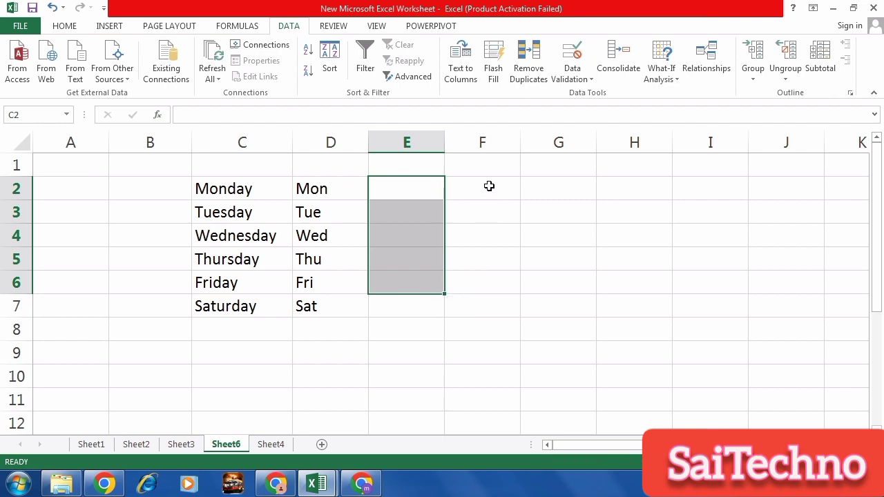
{"action": "left_click", "coordinate": [592, 80]}
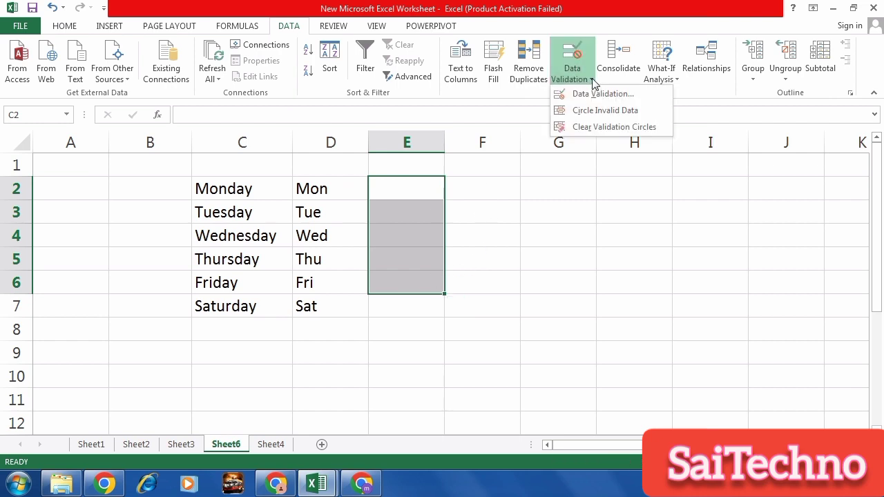
{"action": "left_click", "coordinate": [543, 284]}
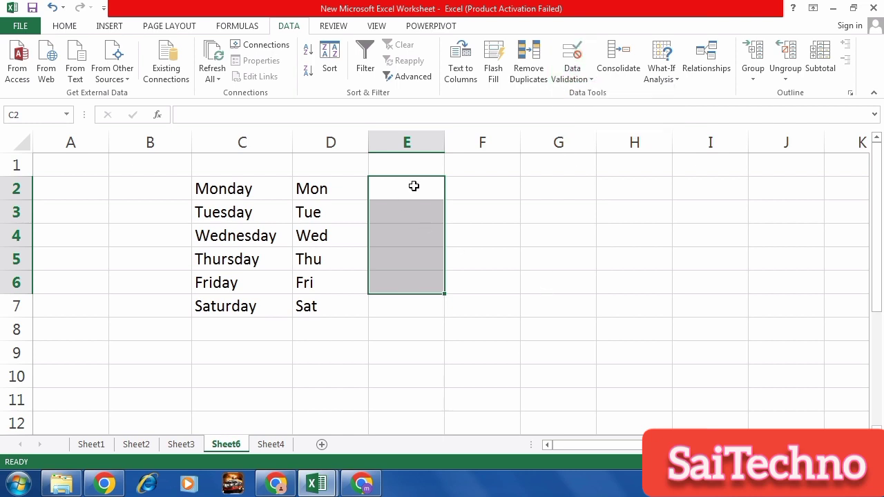
{"action": "left_click", "coordinate": [417, 187]}
Add data validation to F2:F11 that allows only whole numbers between 50 and 100
{"action": "left_click_drag", "start_coordinate": [471, 187], "coordinate": [507, 397]}
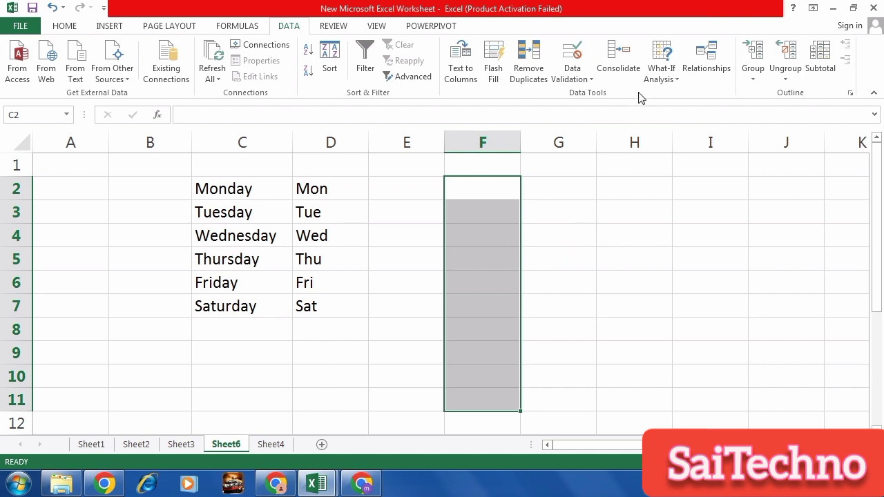
{"action": "left_click", "coordinate": [591, 82]}
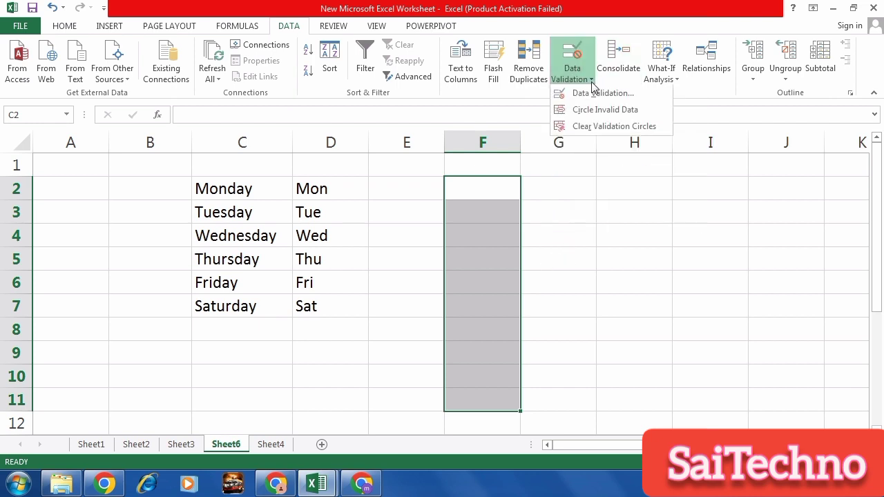
{"action": "left_click", "coordinate": [592, 101]}
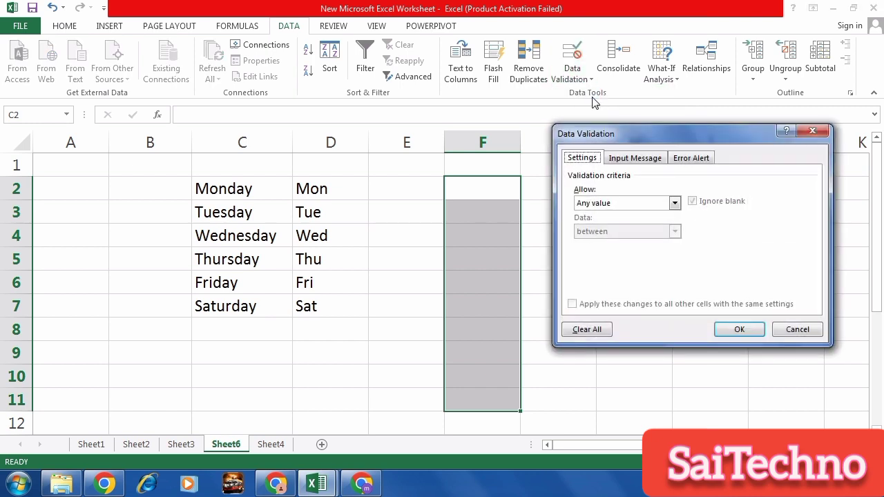
{"action": "left_click_drag", "start_coordinate": [624, 133], "coordinate": [650, 132]}
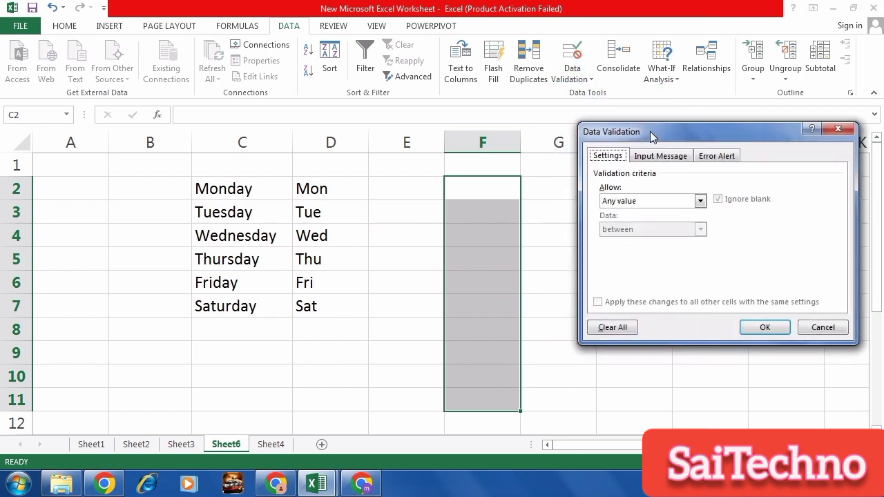
{"action": "left_click", "coordinate": [701, 201]}
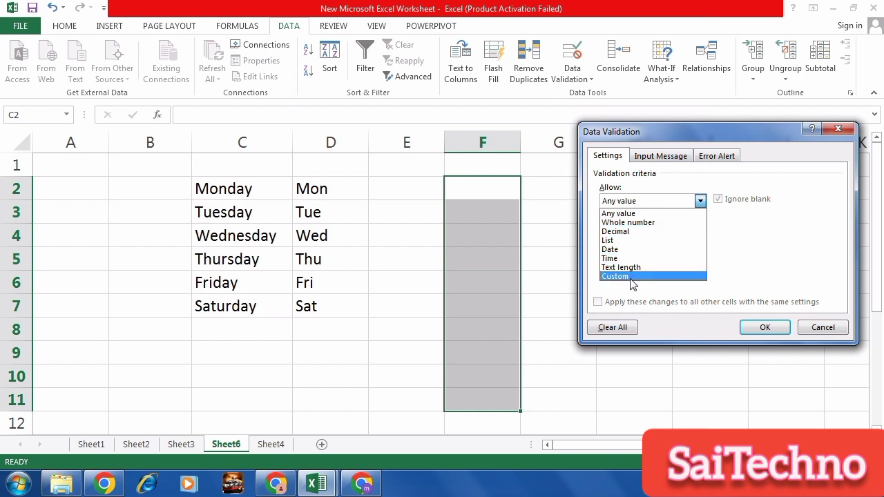
{"action": "left_click", "coordinate": [624, 223]}
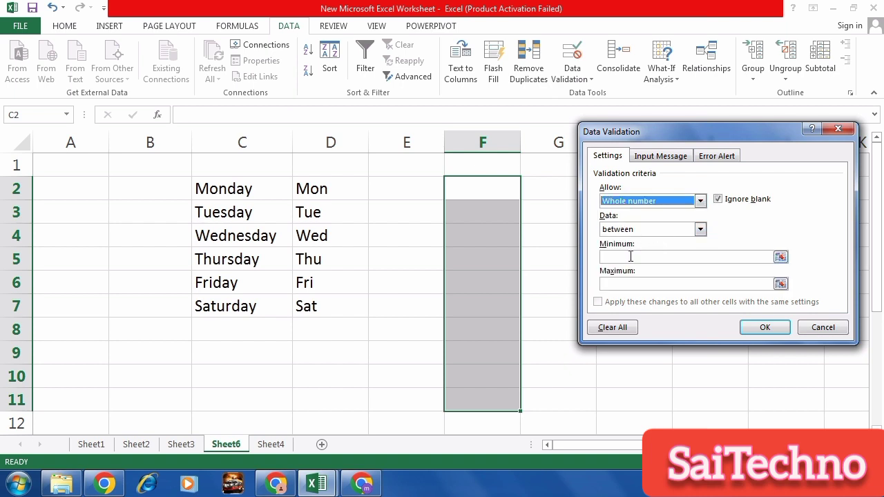
{"action": "left_click", "coordinate": [626, 256]}
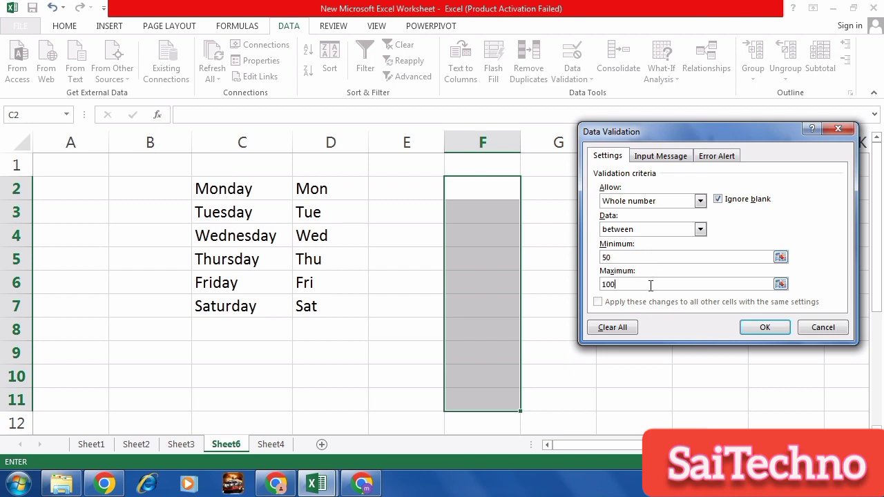
{"action": "left_click", "coordinate": [765, 327]}
Test the validation rule by trying to enter 45 in cell F2, then cancel the entry
{"action": "left_click", "coordinate": [481, 185]}
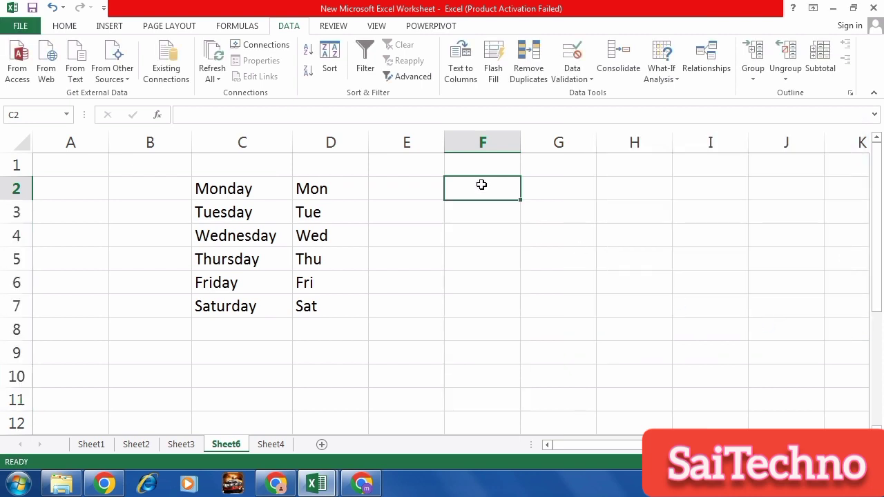
{"action": "type", "text": "45"}
{"action": "key", "text": "Return"}
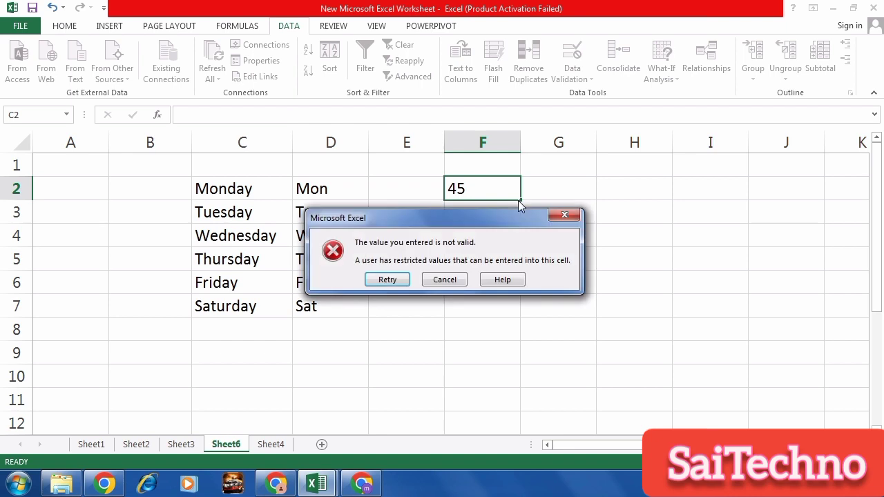
{"action": "key", "text": "Return"}
{"action": "key", "text": "Return"}
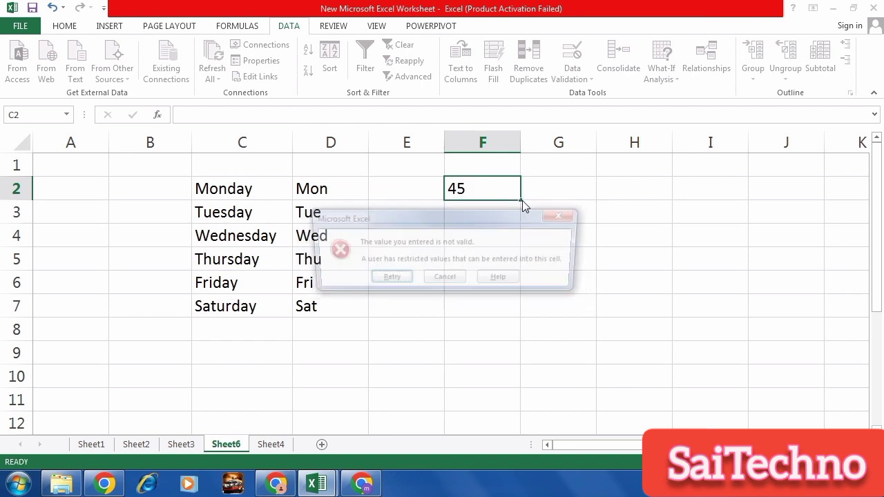
{"action": "key", "text": "Return"}
{"action": "key", "text": "Return"}
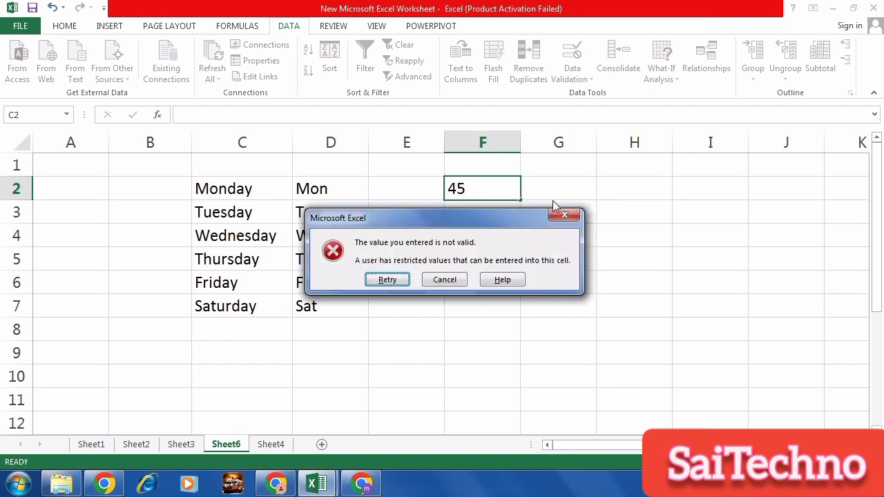
{"action": "key", "text": "Escape"}
Add data validation to H2:H8 that allows only whole numbers between 50 and 100
{"action": "left_click_drag", "start_coordinate": [625, 188], "coordinate": [650, 330]}
{"action": "left_click", "coordinate": [585, 84]}
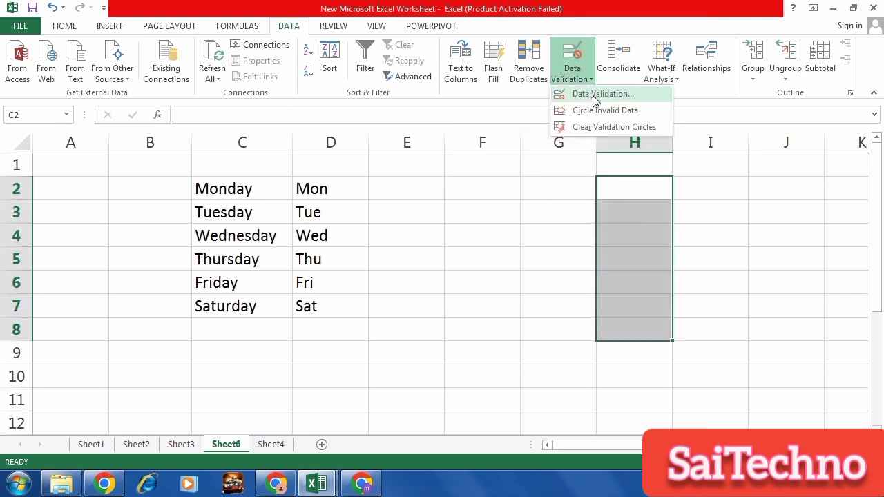
{"action": "left_click", "coordinate": [599, 101]}
{"action": "left_click", "coordinate": [643, 200]}
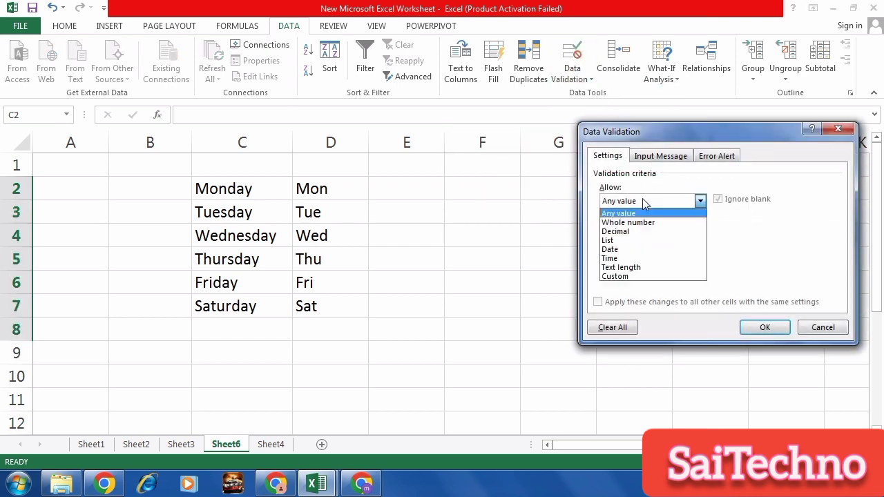
{"action": "left_click", "coordinate": [637, 221]}
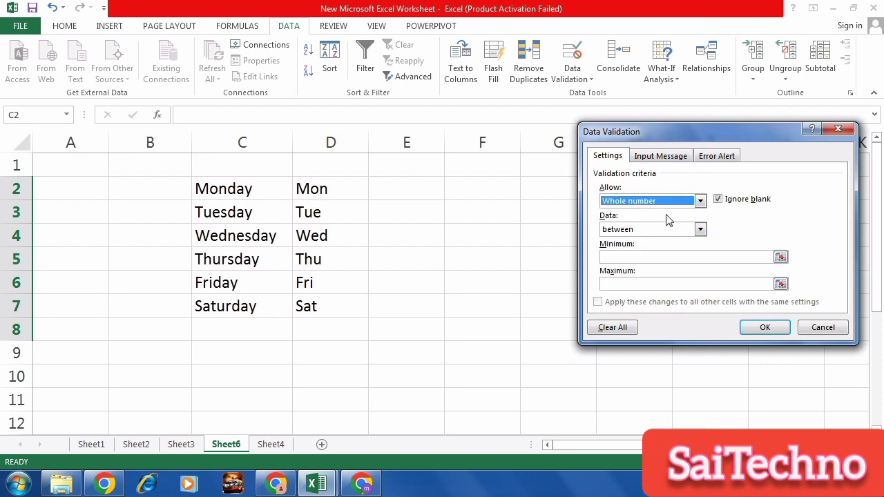
{"action": "left_click", "coordinate": [673, 256]}
{"action": "left_click_drag", "start_coordinate": [637, 135], "coordinate": [333, 140]}
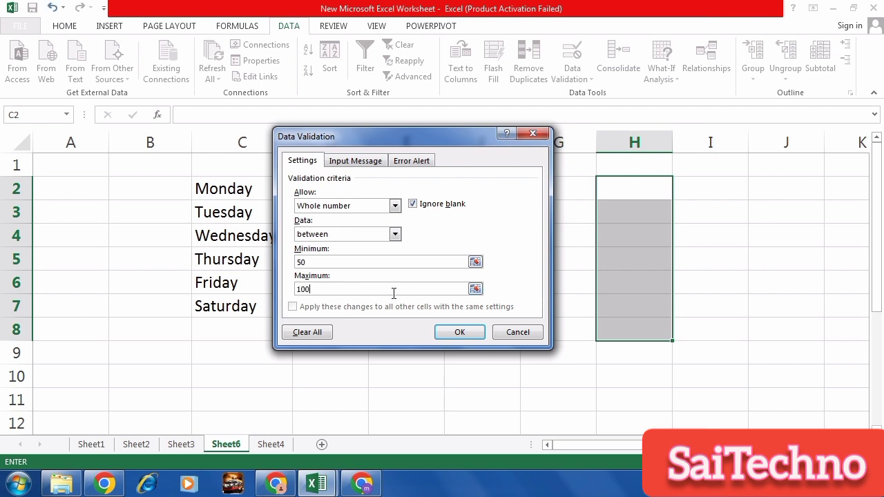
{"action": "left_click", "coordinate": [474, 332]}
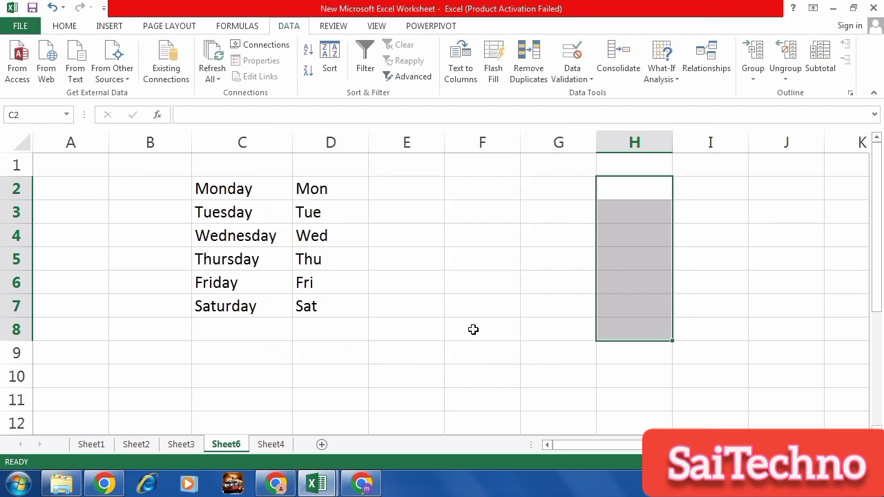
Test the validation rule by trying to enter 49 in cell H2, and erase the attempted value
{"action": "left_click", "coordinate": [637, 193]}
{"action": "type", "text": "49"}
{"action": "key", "text": "Return"}
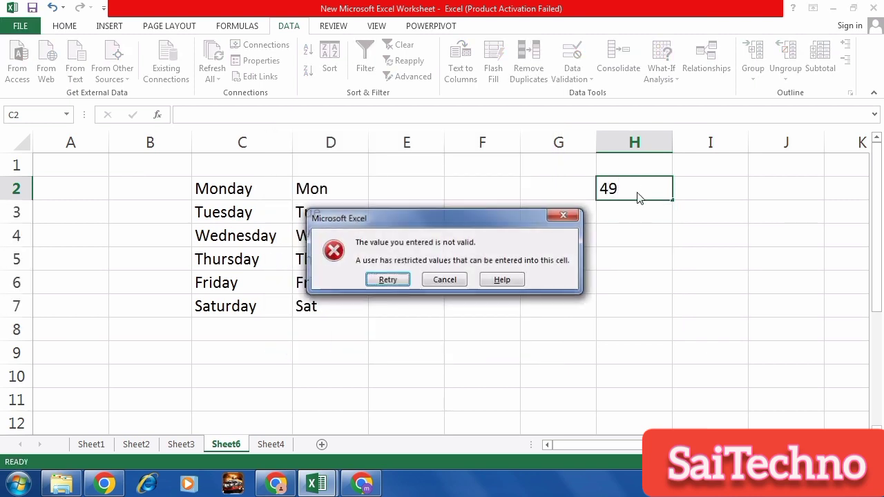
{"action": "key", "text": "Return"}
{"action": "key", "text": "BackSpace"}
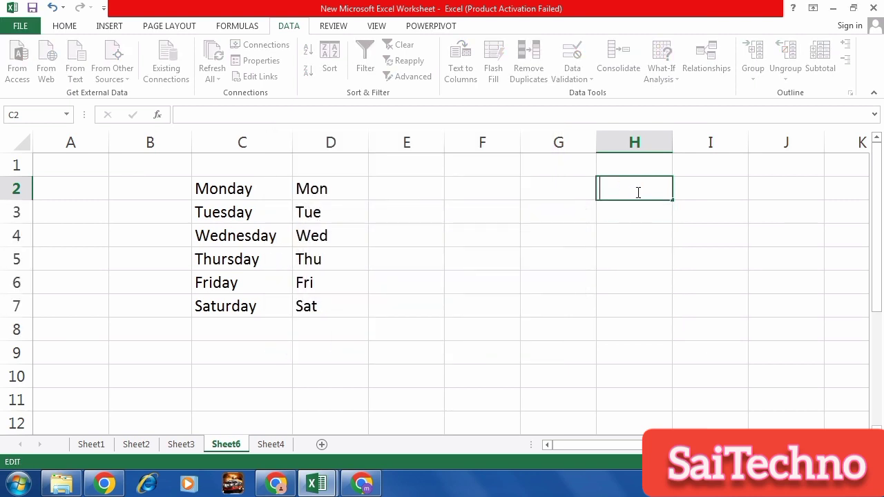
Enter 51, 60, 75, 82, 90 and 100 down the cells H2:H7
{"action": "type", "text": "51"}
{"action": "key", "text": "Return"}
{"action": "type", "text": "60"}
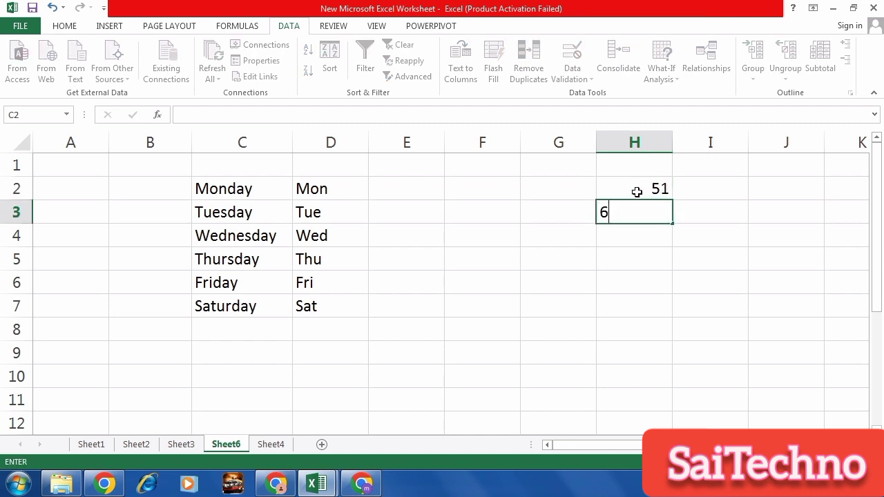
{"action": "key", "text": "Return"}
{"action": "type", "text": "75"}
{"action": "key", "text": "Return"}
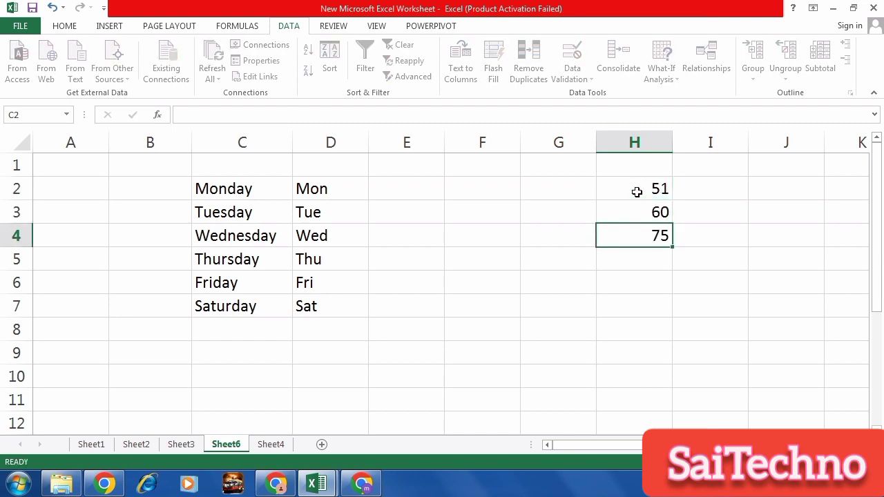
{"action": "type", "text": "82"}
{"action": "key", "text": "Return"}
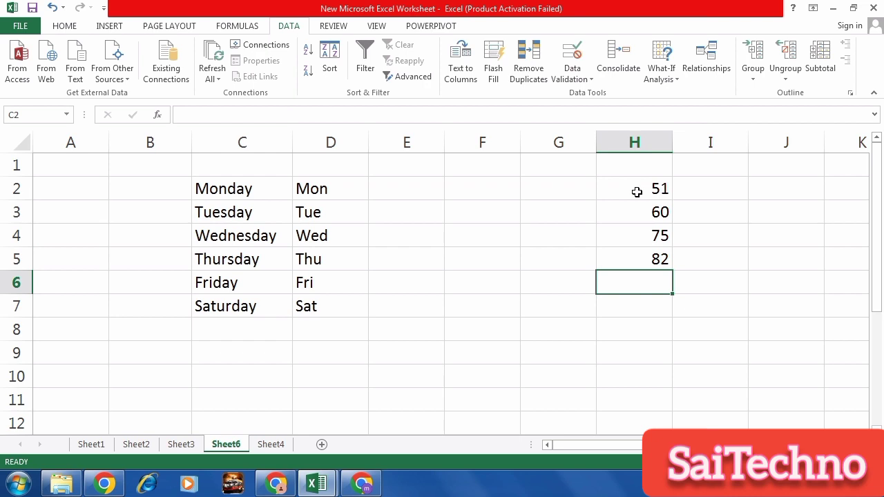
{"action": "type", "text": "90"}
{"action": "key", "text": "Return"}
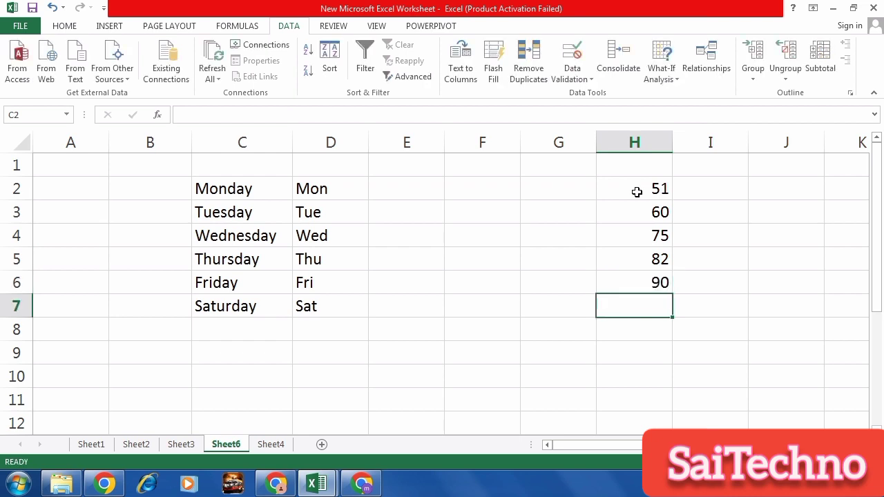
{"action": "type", "text": "100"}
{"action": "key", "text": "Return"}
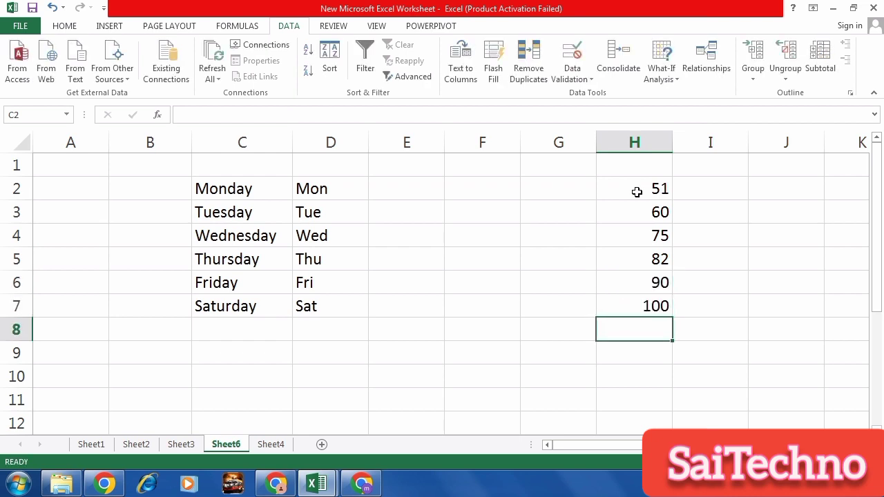
Test the validation rule by trying to enter 110 and 45 in cell H8, cancelling each entry
{"action": "type", "text": "110"}
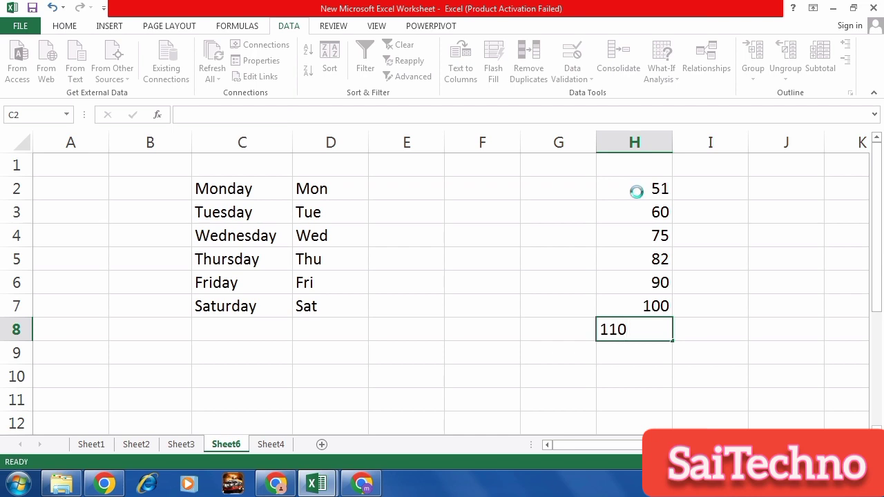
{"action": "key", "text": "Return"}
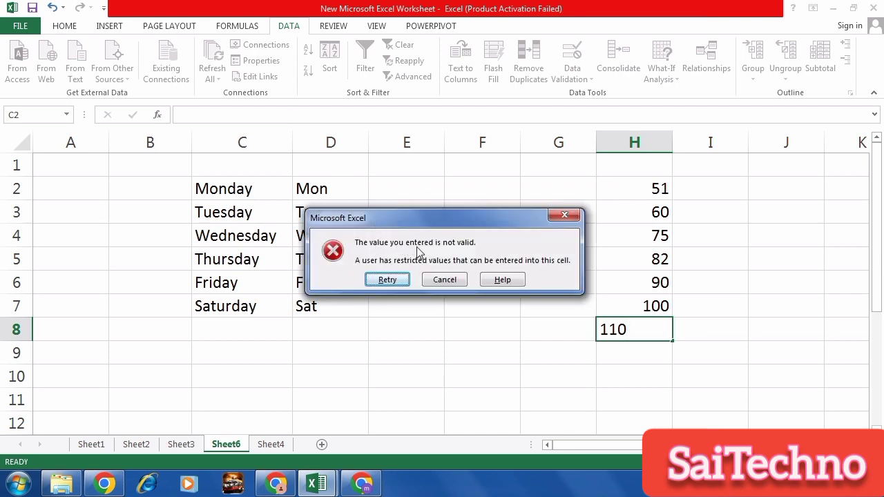
{"action": "left_click", "coordinate": [564, 216]}
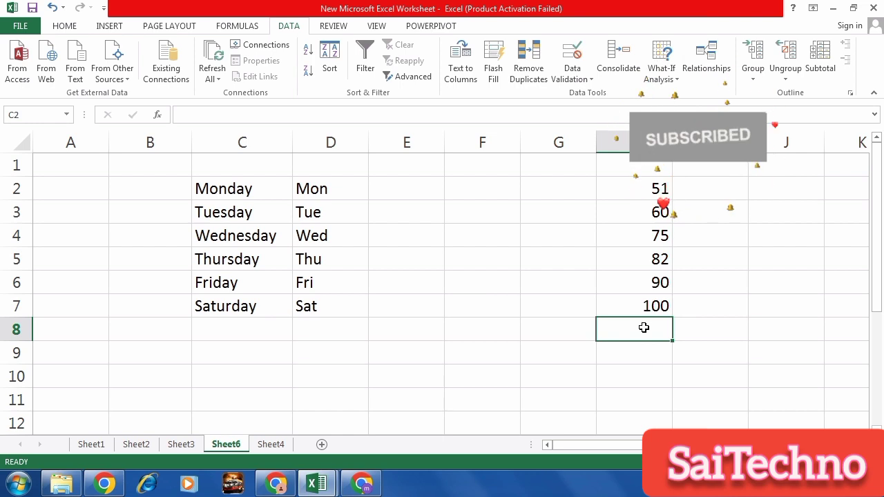
{"action": "type", "text": "45"}
{"action": "key", "text": "Return"}
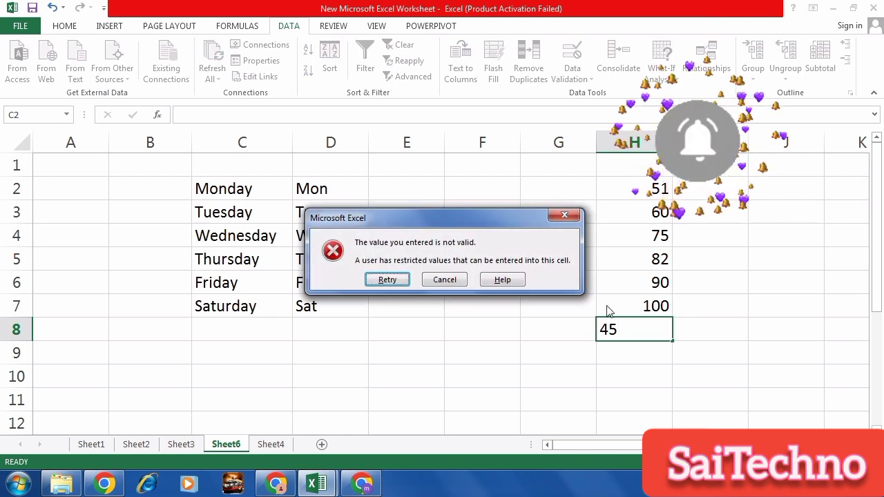
{"action": "key", "text": "Escape"}
Clear the numbers from H2:H7 and undo the deletion
{"action": "left_click_drag", "start_coordinate": [653, 190], "coordinate": [667, 304]}
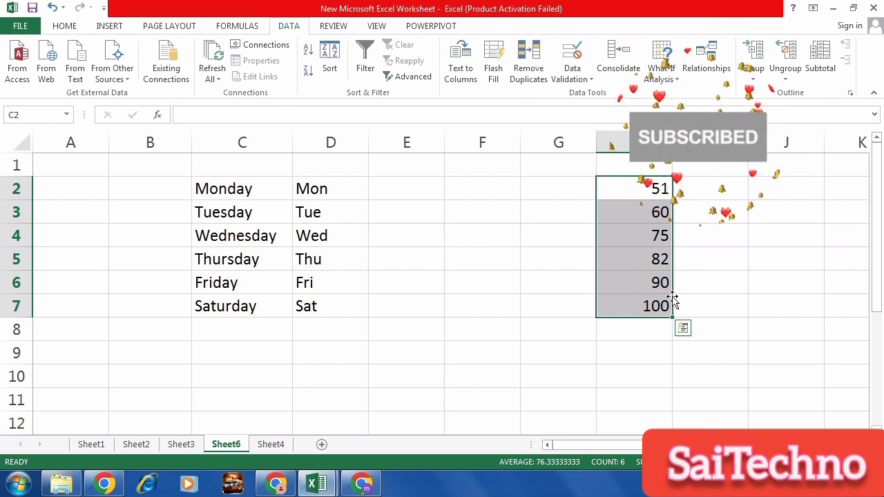
{"action": "key", "text": "Delete"}
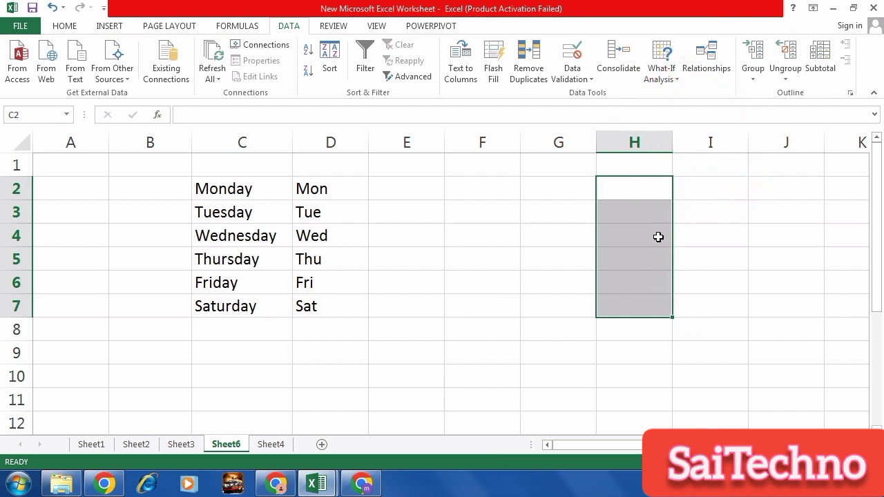
{"action": "left_click", "coordinate": [640, 239]}
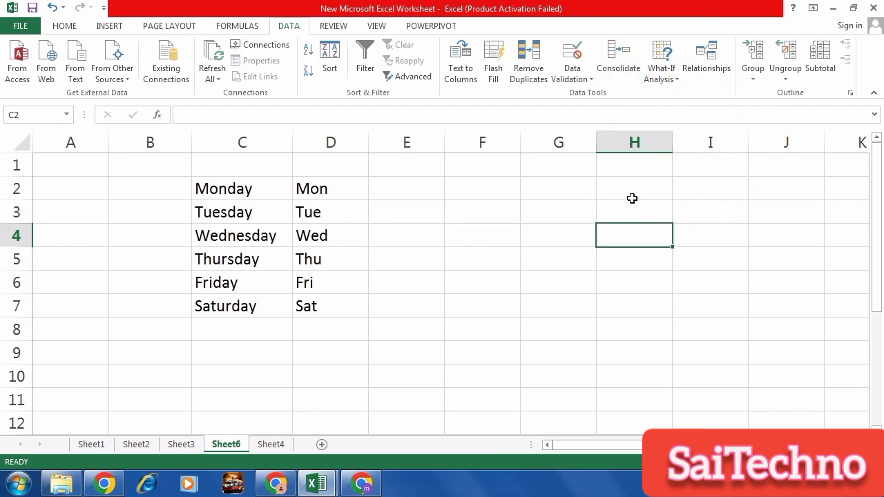
{"action": "key", "text": "ctrl+z"}
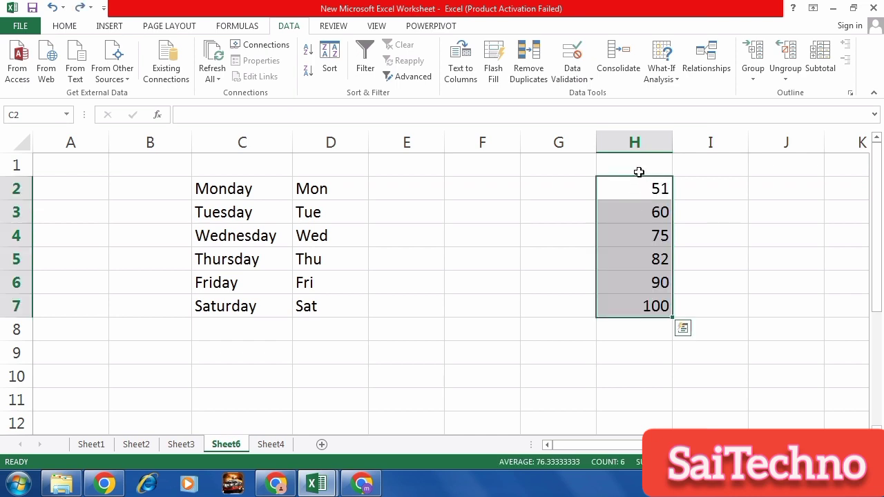
{"action": "left_click", "coordinate": [617, 74]}
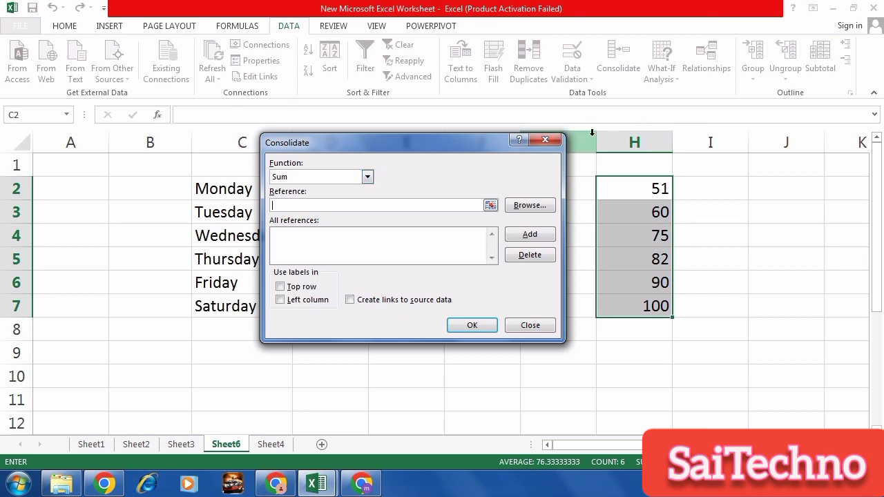
{"action": "left_click", "coordinate": [546, 141]}
{"action": "left_click", "coordinate": [619, 75]}
{"action": "key", "text": "Escape"}
Try a Sum consolidation for G2:G7 with H2:H7 as the reference, and close it without applying
{"action": "left_click_drag", "start_coordinate": [570, 189], "coordinate": [566, 308]}
{"action": "left_click", "coordinate": [618, 69]}
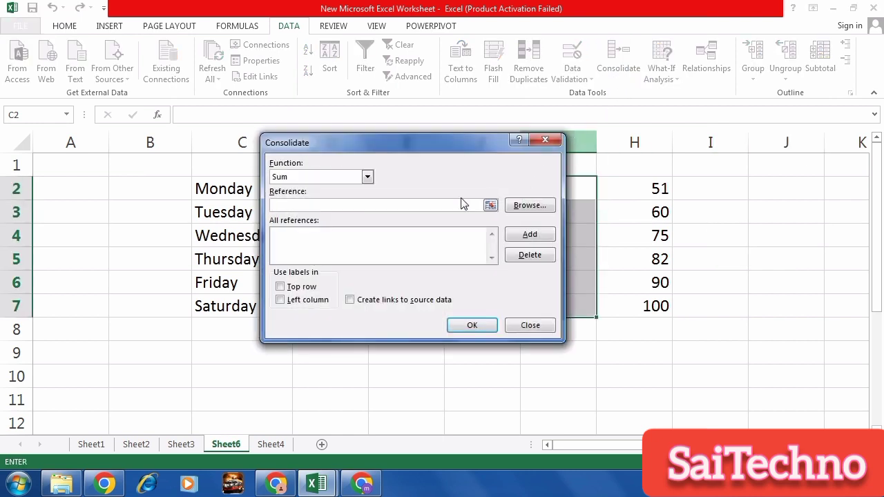
{"action": "left_click", "coordinate": [491, 203]}
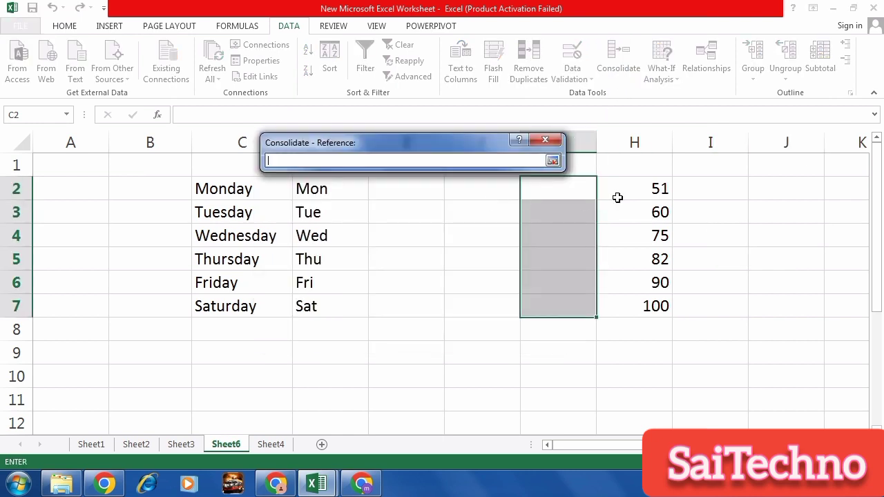
{"action": "left_click_drag", "start_coordinate": [638, 183], "coordinate": [637, 296]}
{"action": "key", "text": "Return"}
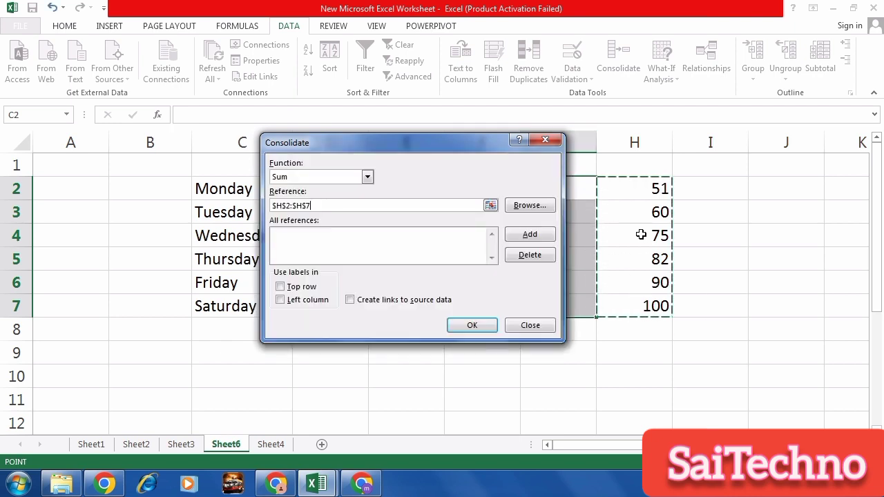
{"action": "left_click", "coordinate": [530, 326]}
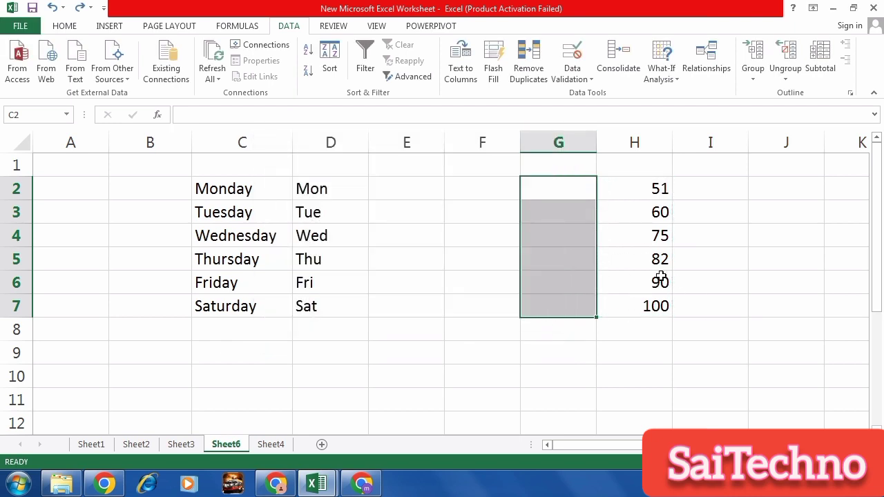
{"action": "left_click", "coordinate": [821, 273]}
{"action": "left_click_drag", "start_coordinate": [633, 185], "coordinate": [651, 298]}
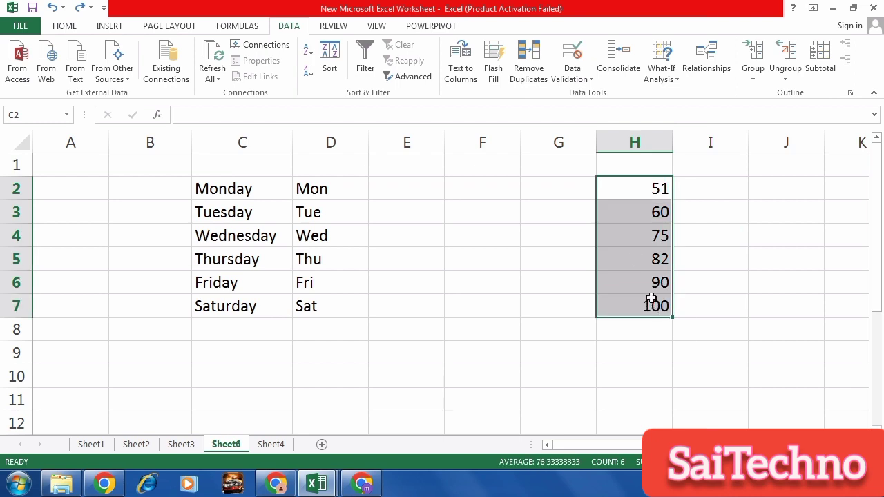
{"action": "left_click", "coordinate": [587, 80]}
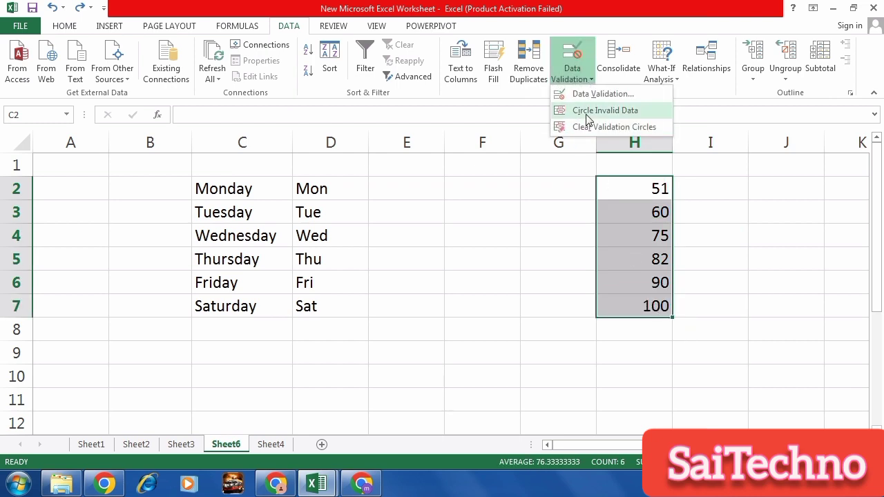
{"action": "left_click", "coordinate": [802, 277]}
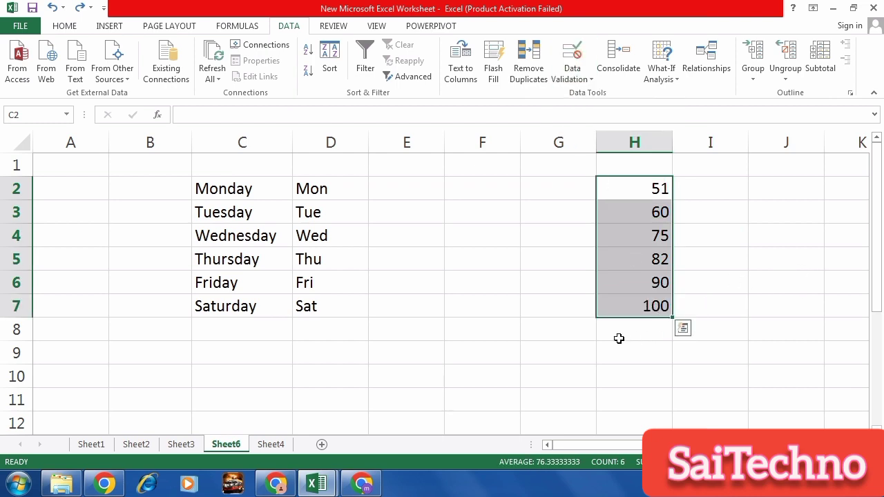
Try to enter 49 in cell H8, retrying the same value several times, and cancel the entry
{"action": "left_click", "coordinate": [645, 327]}
{"action": "type", "text": "49"}
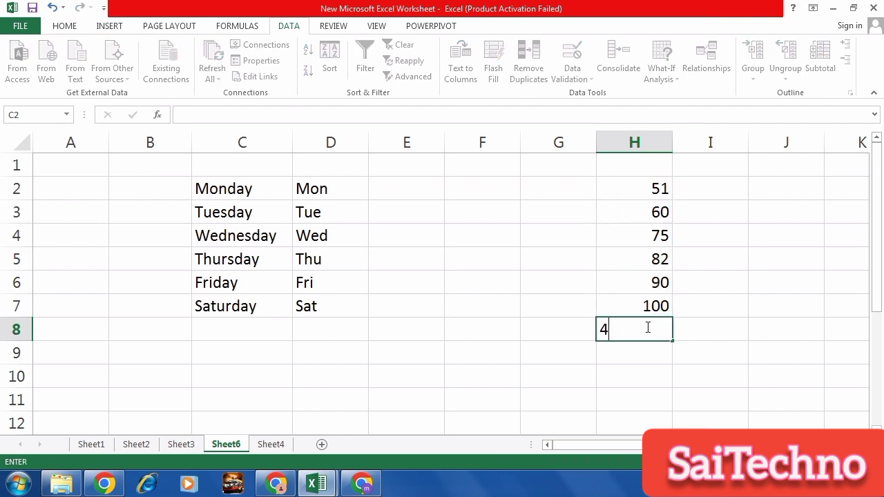
{"action": "key", "text": "Return"}
{"action": "key", "text": "Return"}
{"action": "key", "text": "Return"}
{"action": "key", "text": "Return"}
{"action": "key", "text": "Return"}
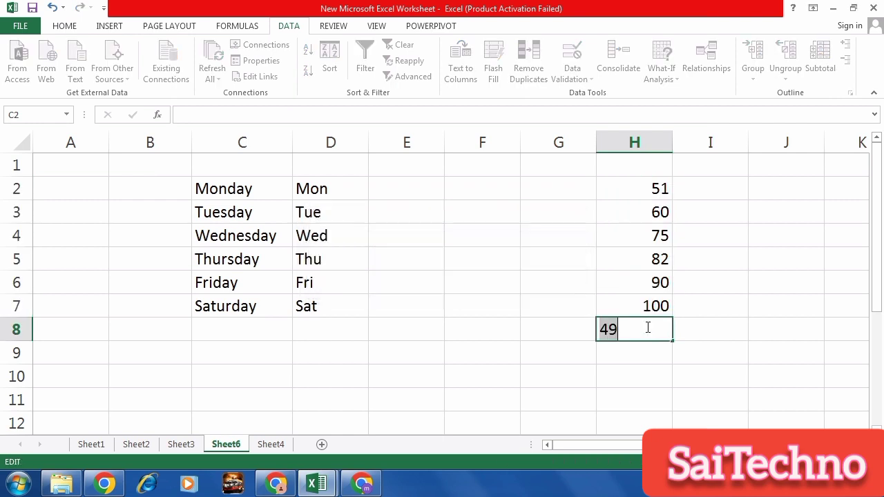
{"action": "key", "text": "Return"}
{"action": "key", "text": "Return"}
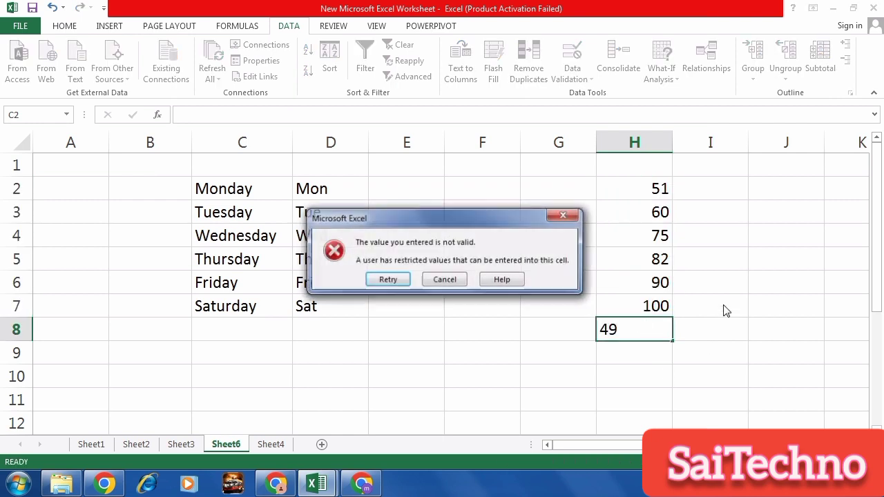
{"action": "left_click", "coordinate": [564, 217]}
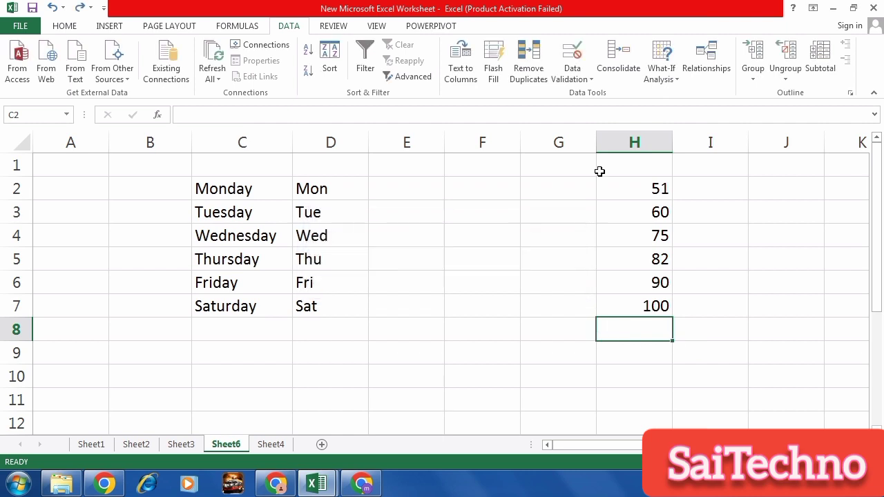
Apply Circle Invalid Data to the worksheet
{"action": "left_click", "coordinate": [575, 76]}
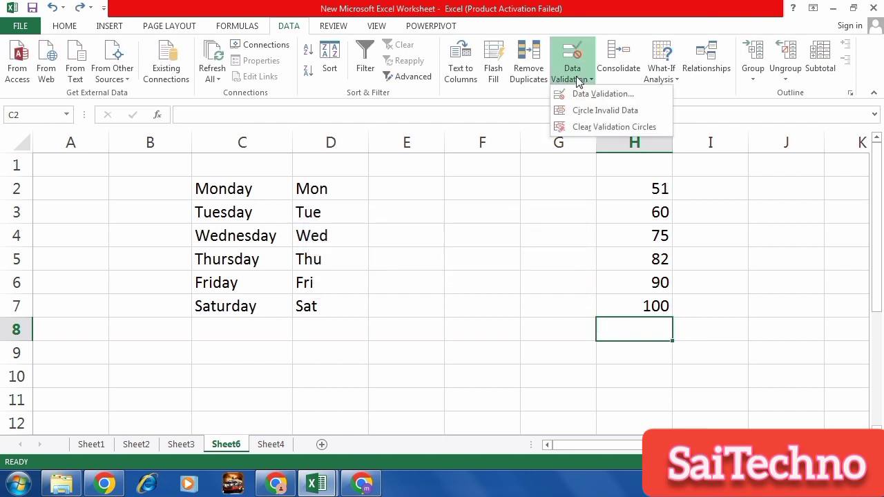
{"action": "left_click", "coordinate": [588, 111]}
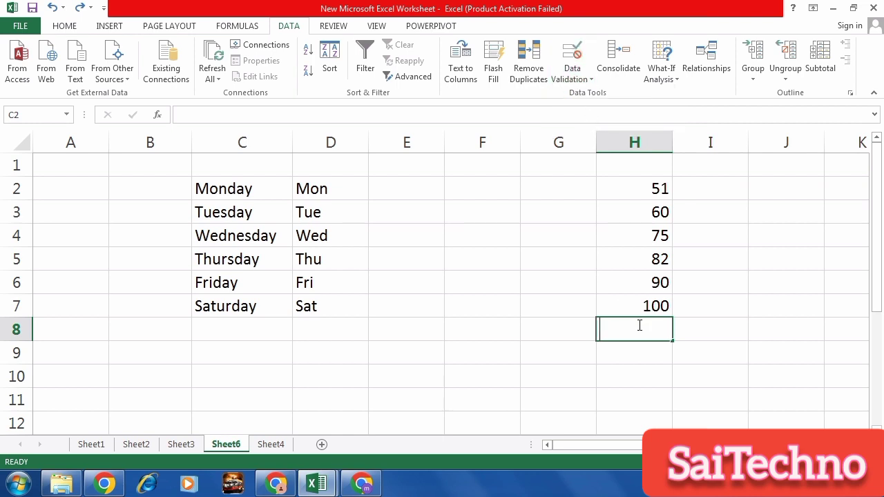
Try again to enter 49 in cell H8 and cancel the entry
{"action": "type", "text": "49"}
{"action": "key", "text": "Return"}
{"action": "key", "text": "Return"}
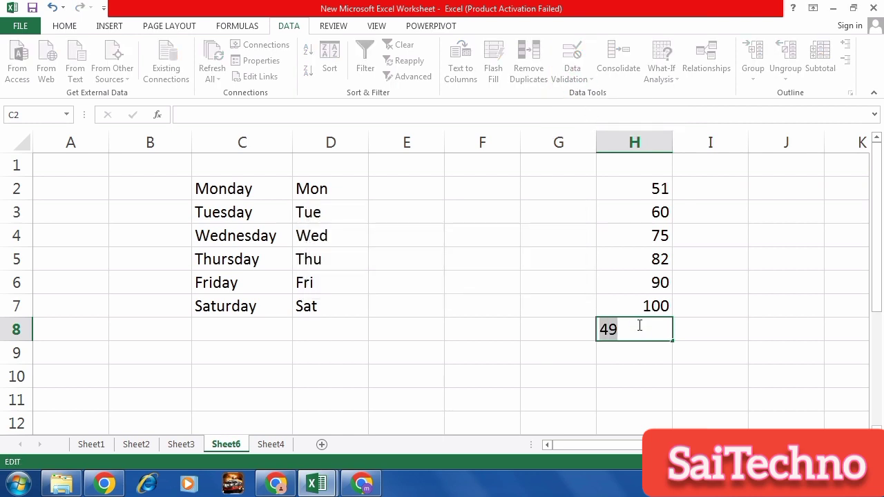
{"action": "key", "text": "Escape"}
{"action": "left_click", "coordinate": [576, 329]}
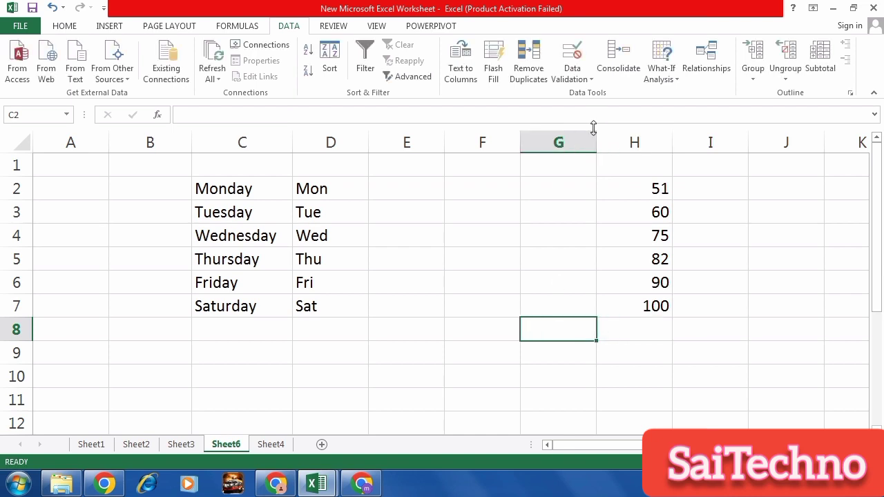
Clear the validation circles from the worksheet, repeating it with H2:H7 selected
{"action": "left_click", "coordinate": [583, 83]}
{"action": "left_click", "coordinate": [589, 131]}
{"action": "left_click_drag", "start_coordinate": [635, 190], "coordinate": [647, 302]}
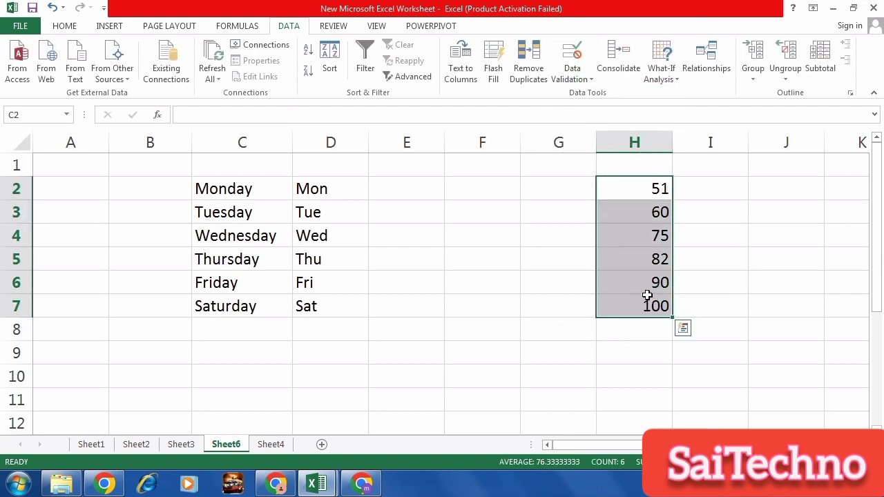
{"action": "left_click", "coordinate": [586, 77]}
{"action": "left_click", "coordinate": [584, 128]}
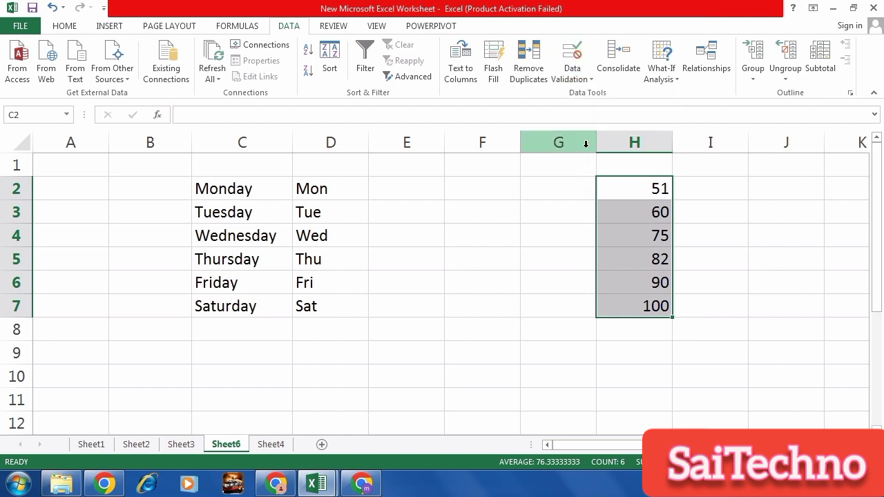
{"action": "left_click", "coordinate": [660, 235]}
{"action": "left_click", "coordinate": [579, 78]}
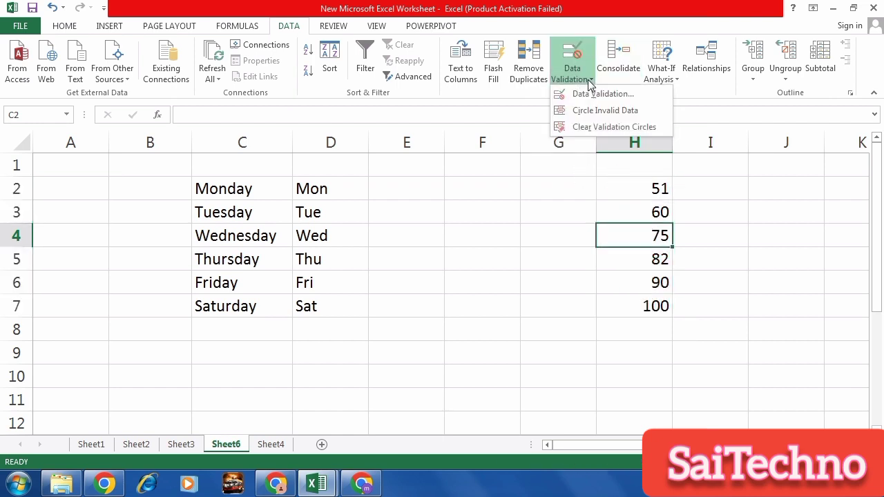
Apply Circle Invalid Data with the empty cells G2:G8 selected
{"action": "left_click", "coordinate": [543, 191]}
{"action": "left_click_drag", "start_coordinate": [543, 190], "coordinate": [557, 325]}
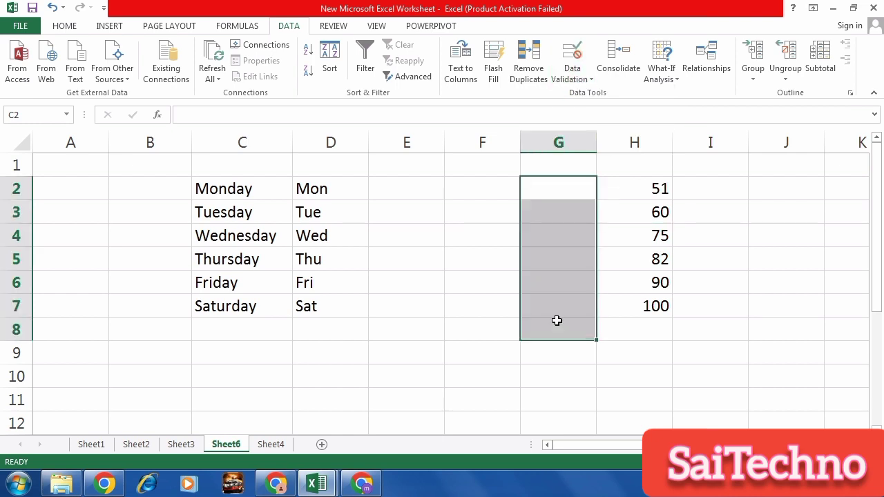
{"action": "left_click", "coordinate": [579, 78]}
{"action": "left_click", "coordinate": [584, 114]}
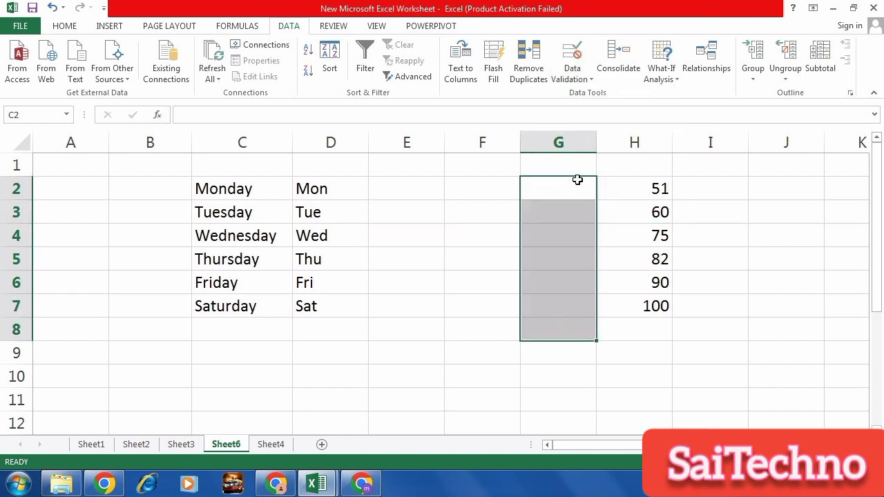
Enter the numbers 46, 48 and 42 in cells G2, G3 and G4
{"action": "left_click", "coordinate": [572, 195]}
{"action": "type", "text": "46"}
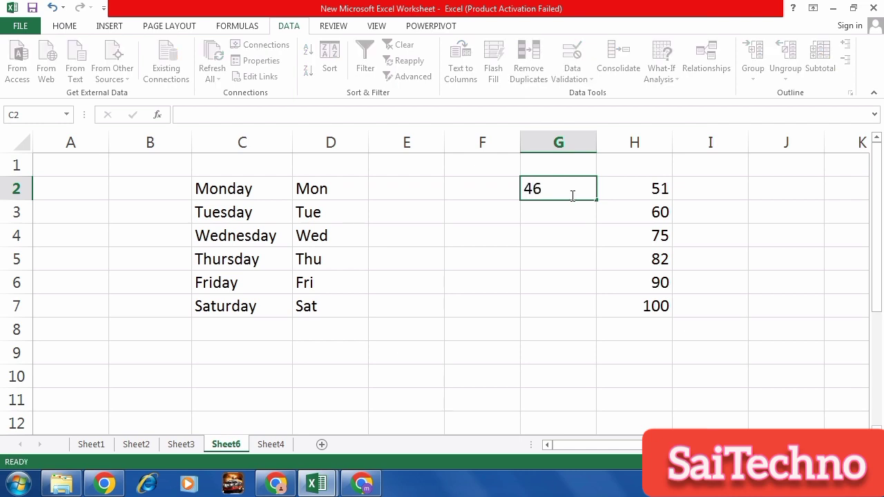
{"action": "key", "text": "Return"}
{"action": "type", "text": "48"}
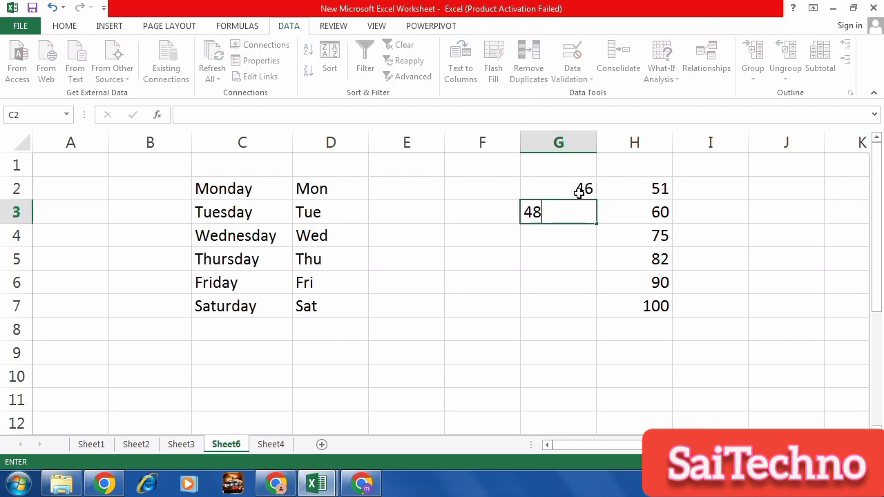
{"action": "key", "text": "Return"}
{"action": "type", "text": "42"}
{"action": "key", "text": "Return"}
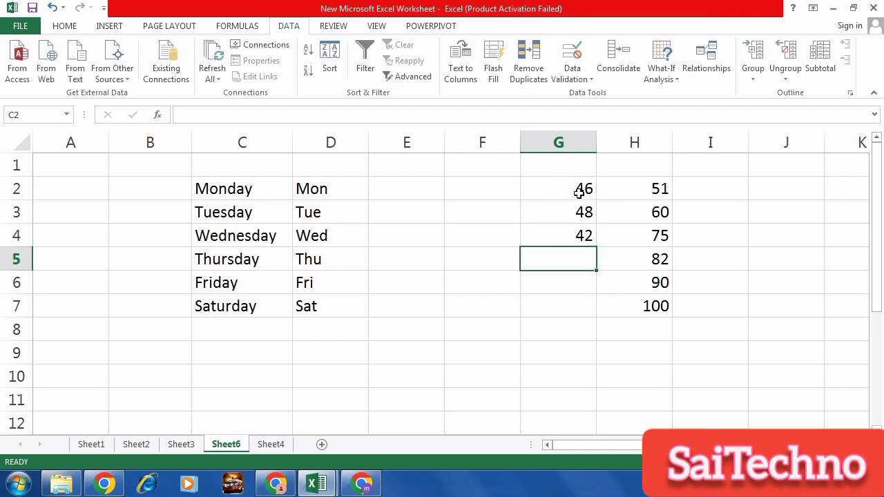
Try Circle Invalid Data on the numbers in G2:G4
{"action": "left_click_drag", "start_coordinate": [565, 193], "coordinate": [570, 232]}
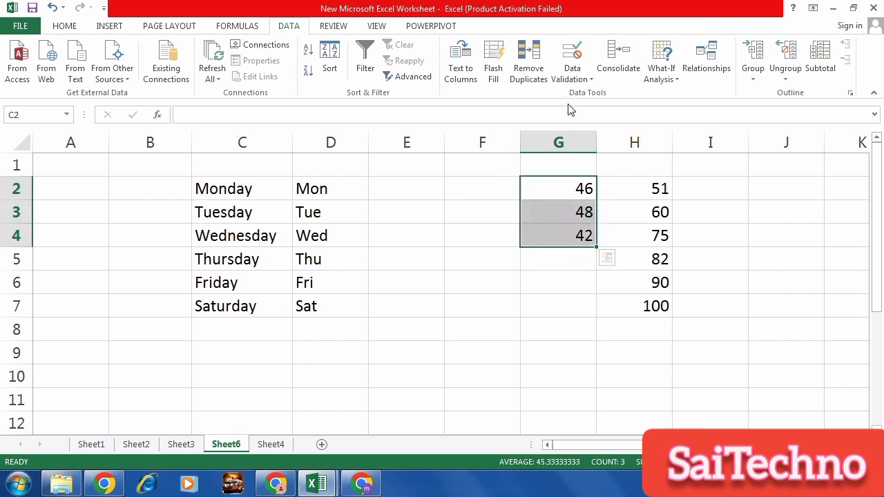
{"action": "left_click", "coordinate": [572, 74]}
{"action": "left_click", "coordinate": [588, 111]}
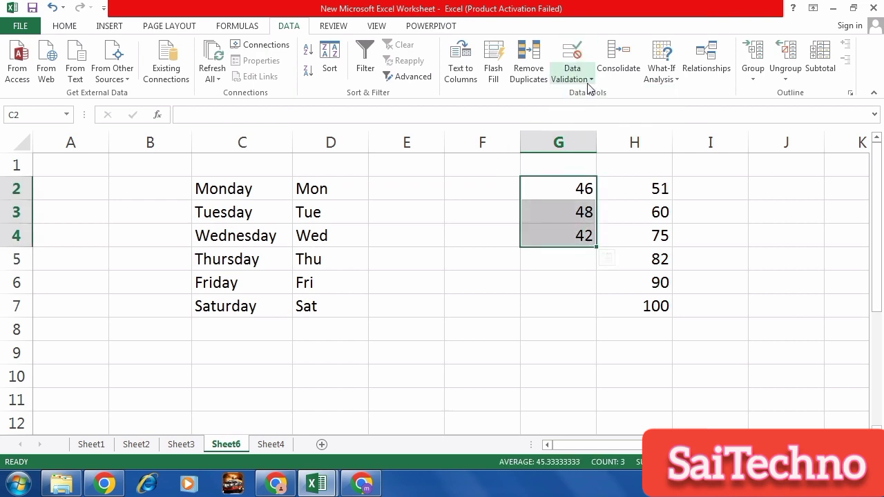
Open Data Validation for G2:G4 and look through its input message settings and allowed value types
{"action": "left_click", "coordinate": [572, 73]}
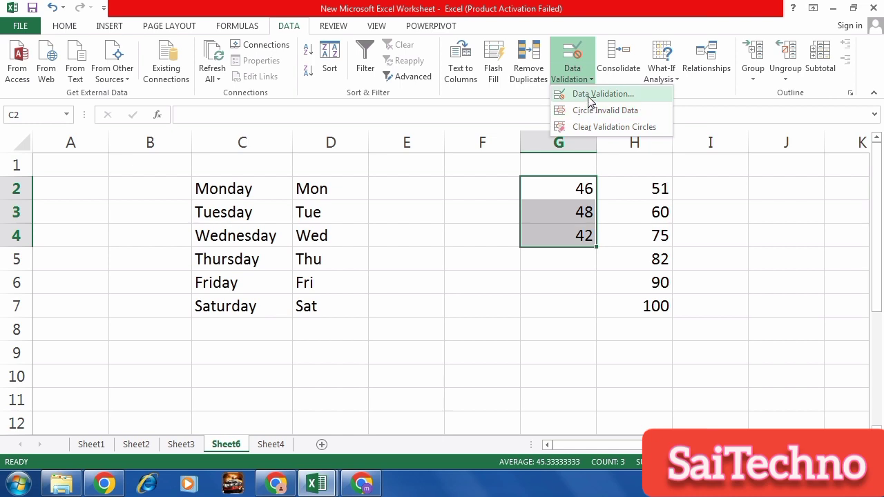
{"action": "left_click", "coordinate": [591, 94]}
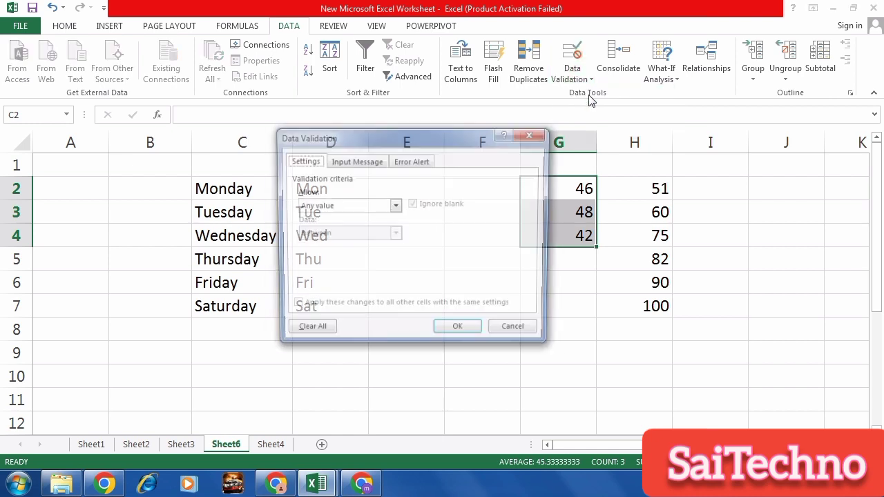
{"action": "left_click", "coordinate": [363, 166]}
{"action": "left_click", "coordinate": [302, 161]}
{"action": "left_click", "coordinate": [332, 166]}
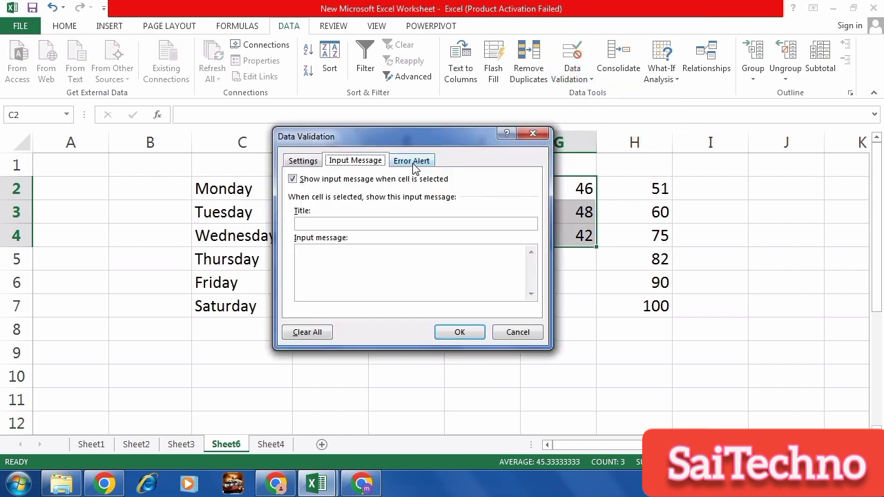
{"action": "left_click", "coordinate": [313, 166]}
{"action": "left_click", "coordinate": [346, 206]}
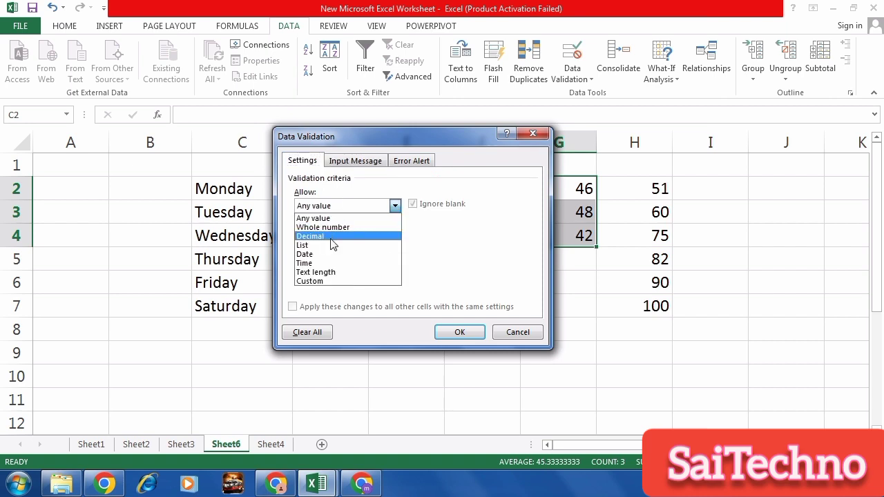
{"action": "left_click", "coordinate": [321, 217]}
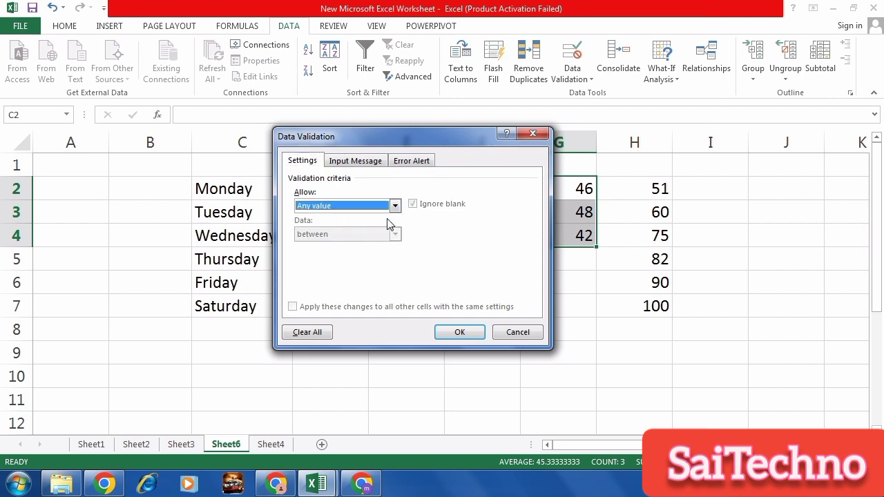
Apply a validation rule to G2:G4 allowing whole numbers between 3 and 40
{"action": "left_click", "coordinate": [391, 206]}
{"action": "left_click", "coordinate": [338, 229]}
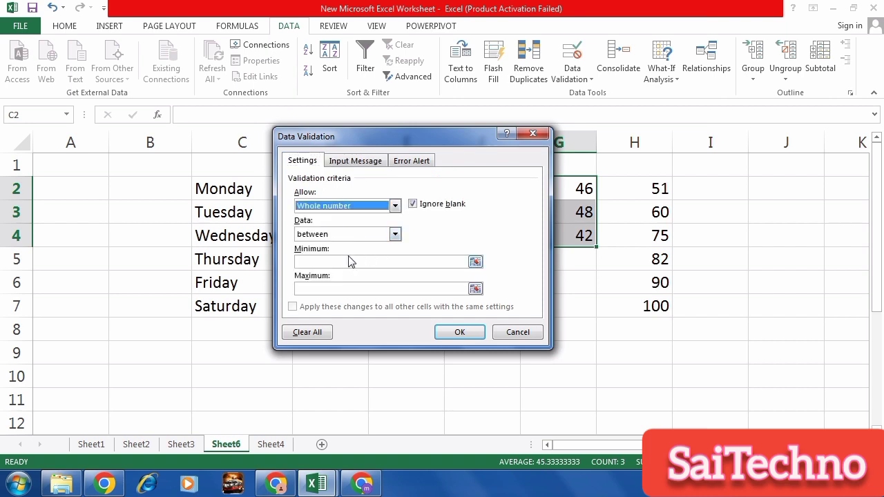
{"action": "left_click", "coordinate": [340, 262]}
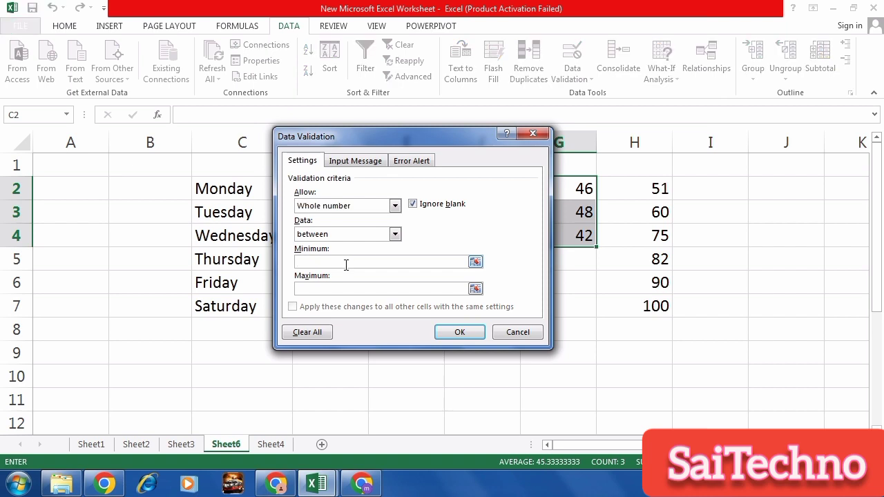
{"action": "type", "text": "3"}
{"action": "type", "text": "40"}
{"action": "left_click", "coordinate": [460, 331]}
Circle the invalid data in column G
{"action": "left_click", "coordinate": [559, 221]}
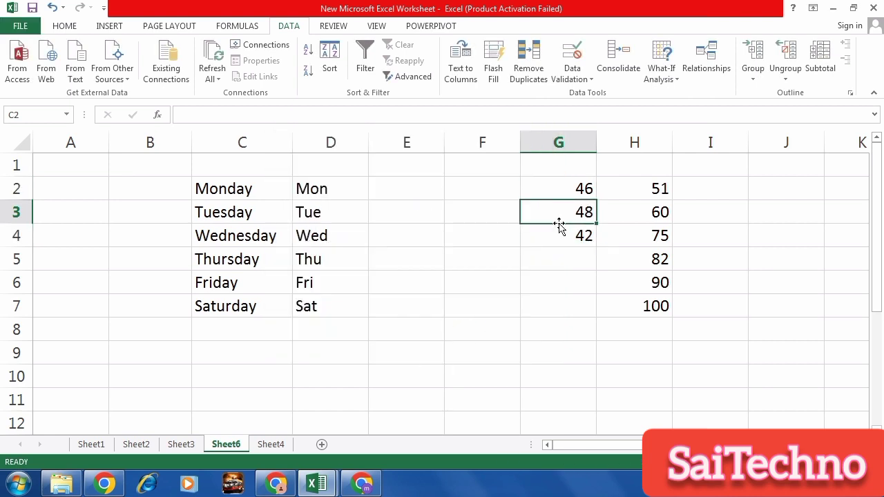
{"action": "left_click", "coordinate": [580, 81]}
{"action": "left_click", "coordinate": [588, 110]}
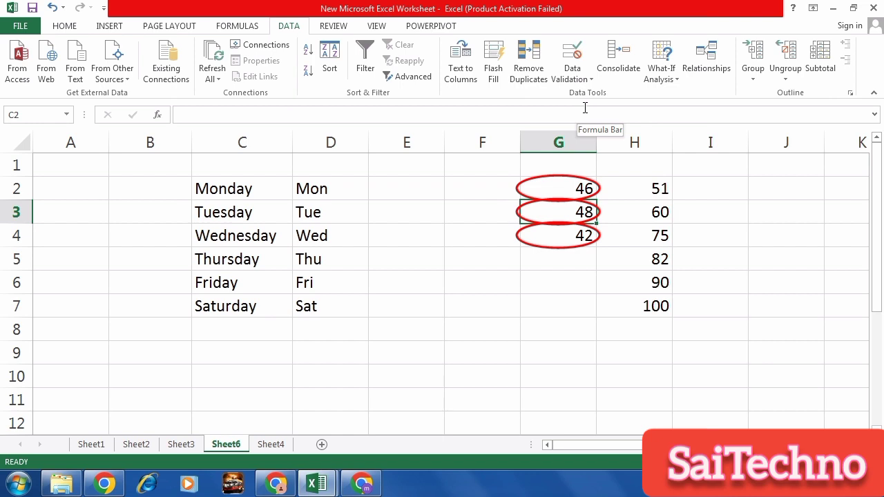
Review the error alert and input message options in G3's Data Validation, and close the dialog without changes
{"action": "left_click", "coordinate": [580, 79]}
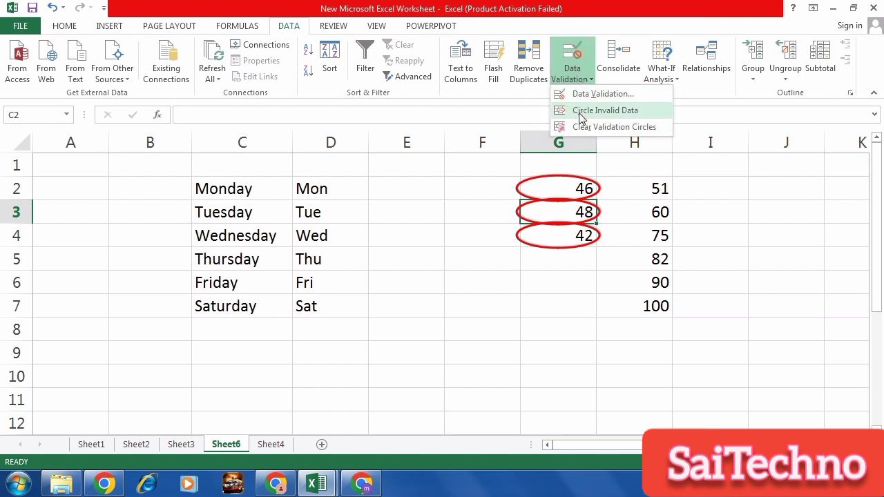
{"action": "left_click", "coordinate": [594, 94]}
{"action": "left_click", "coordinate": [408, 163]}
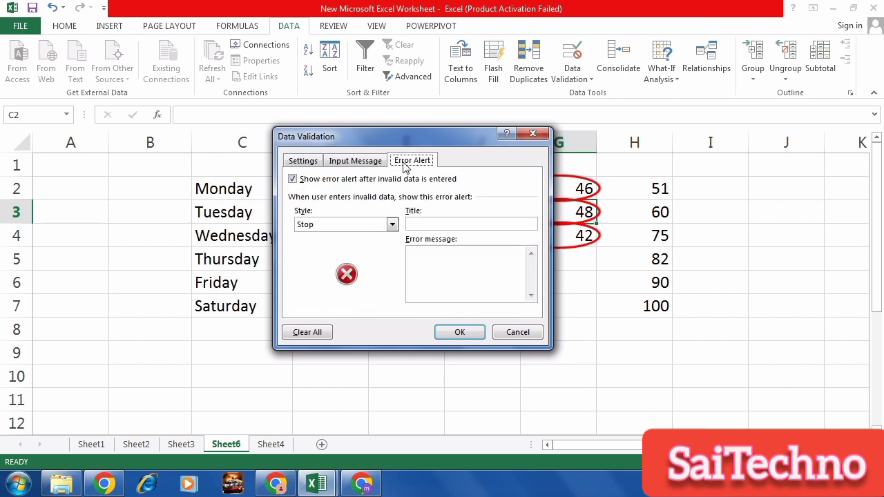
{"action": "left_click", "coordinate": [357, 162]}
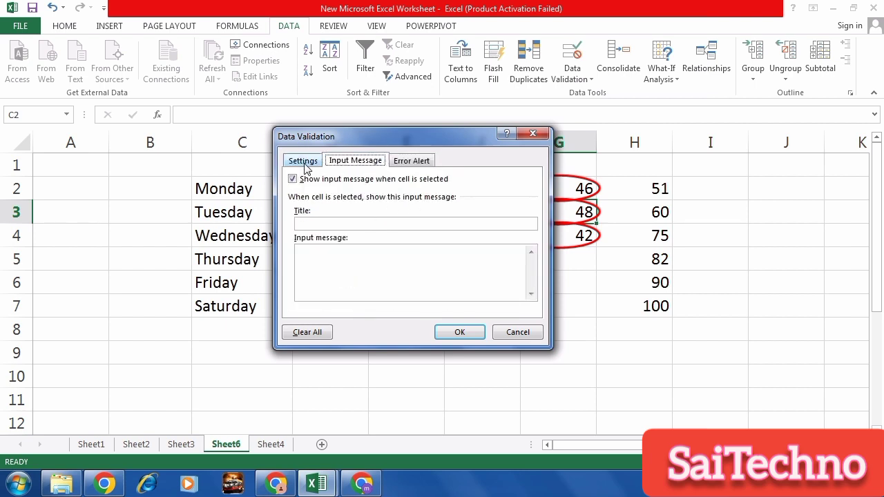
{"action": "left_click", "coordinate": [337, 223]}
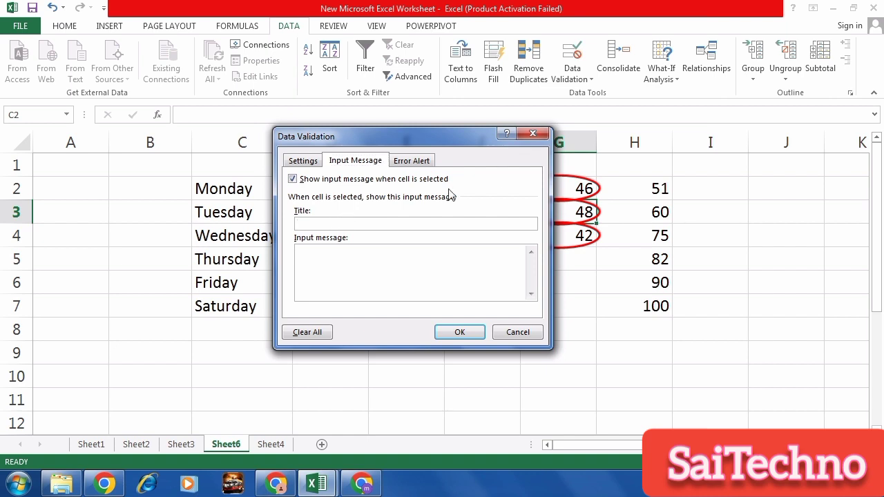
{"action": "left_click", "coordinate": [532, 134]}
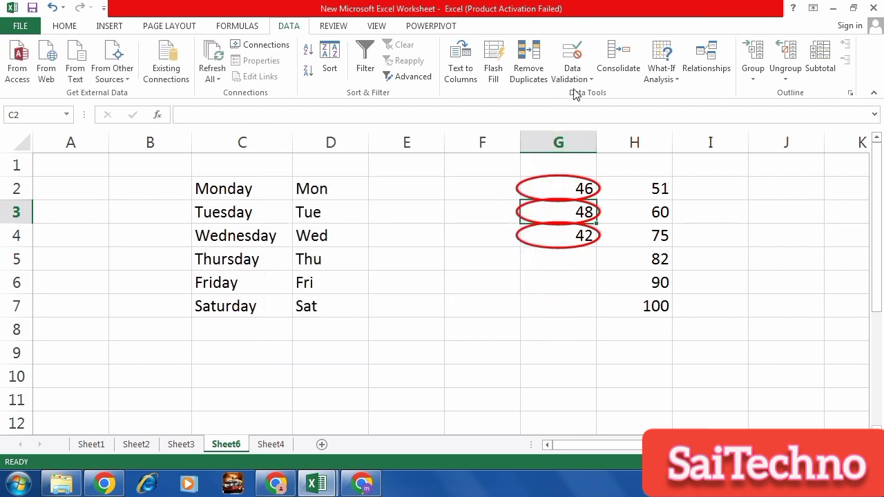
Open and close Consolidate without applying it, and look through the worksheets before switching to the marks table on Sheet1
{"action": "left_click", "coordinate": [620, 71]}
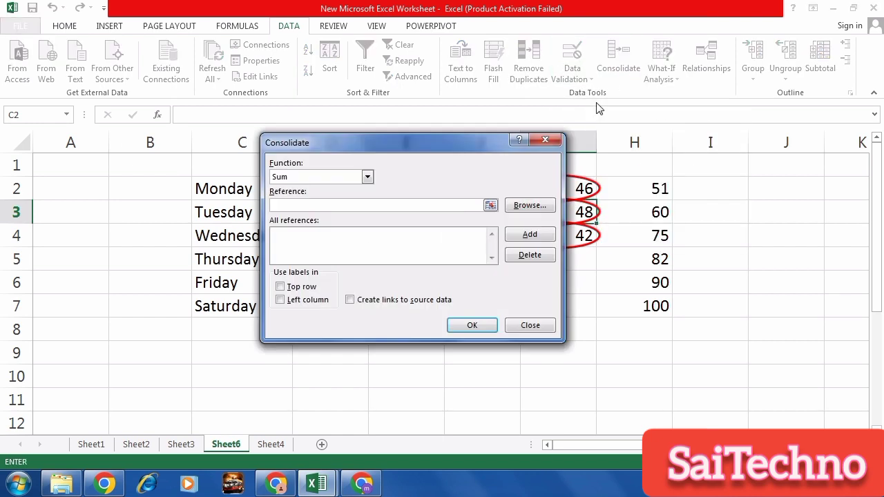
{"action": "left_click", "coordinate": [551, 141]}
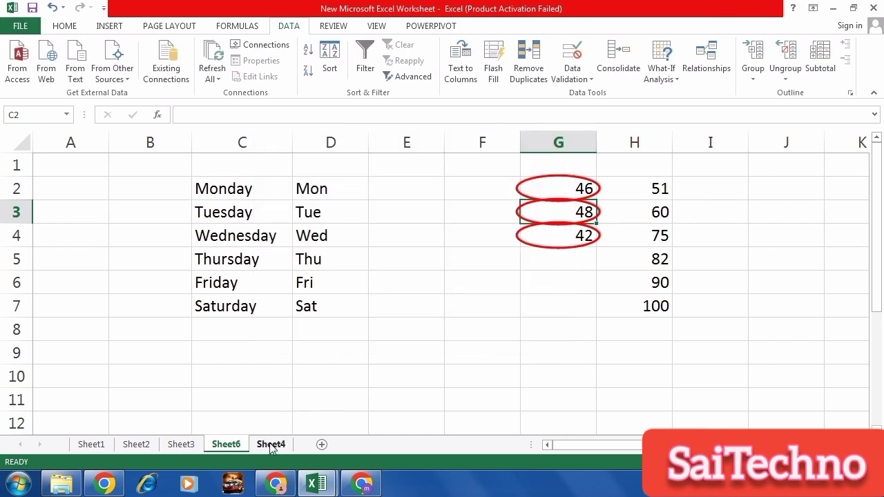
{"action": "left_click", "coordinate": [271, 445]}
{"action": "left_click", "coordinate": [226, 445]}
{"action": "left_click", "coordinate": [181, 445]}
{"action": "left_click", "coordinate": [136, 445]}
{"action": "left_click", "coordinate": [100, 446]}
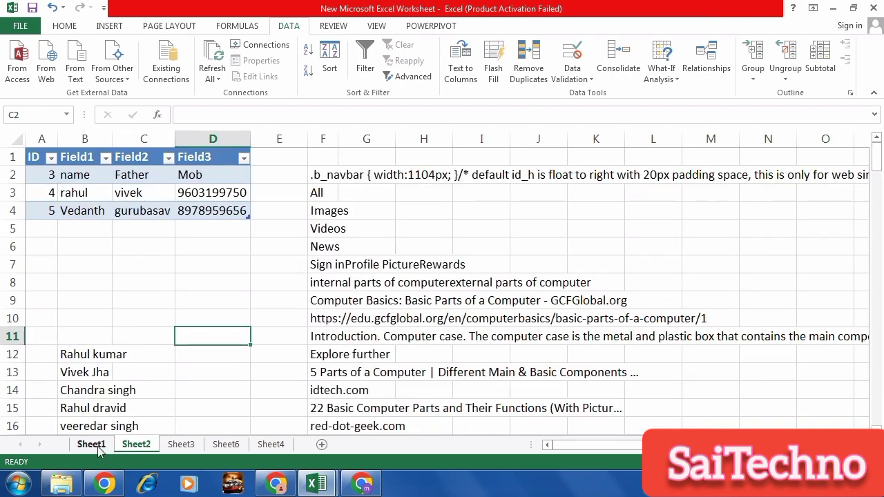
Clear the values under Total and Average for all students in I2:J12
{"action": "left_click", "coordinate": [491, 203]}
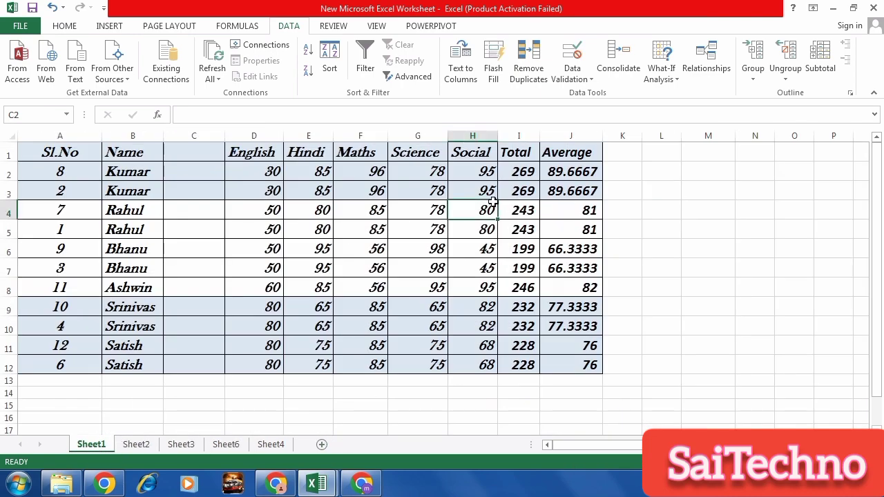
{"action": "left_click_drag", "start_coordinate": [523, 175], "coordinate": [576, 362]}
{"action": "key", "text": "Delete"}
{"action": "left_click", "coordinate": [518, 230]}
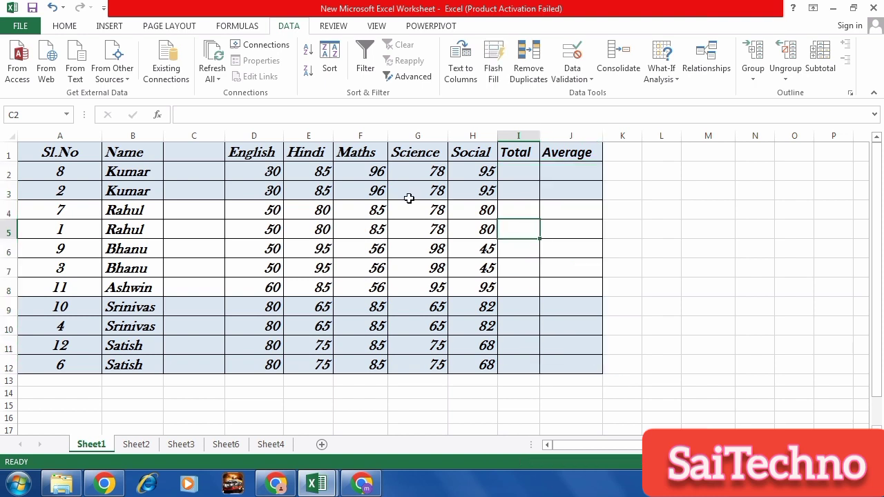
With cell I2 selected, delete all the stored references in Consolidate and close the dialog
{"action": "left_click_drag", "start_coordinate": [266, 173], "coordinate": [460, 176]}
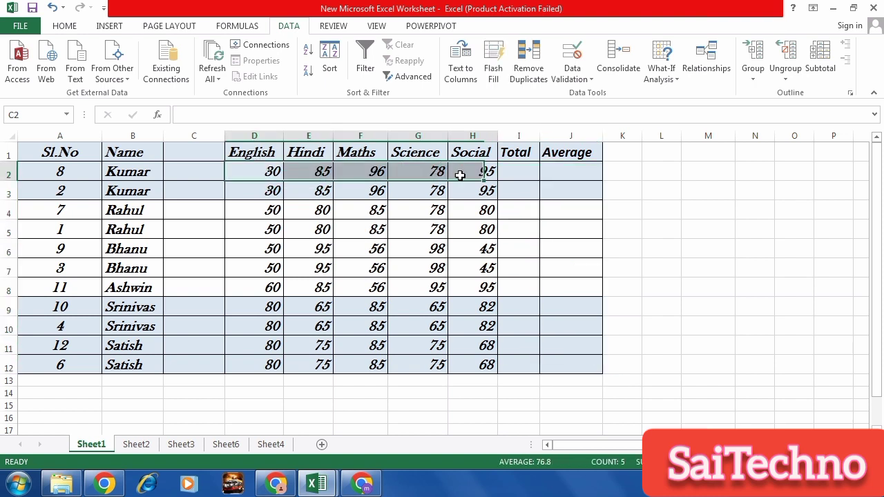
{"action": "left_click", "coordinate": [521, 171]}
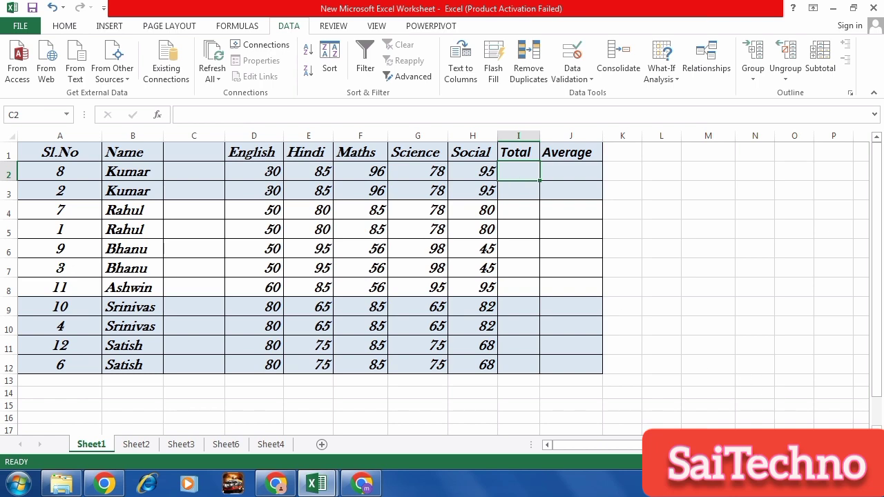
{"action": "scroll", "coordinate": [610, 179], "scroll_direction": "up", "scroll_amount": 1}
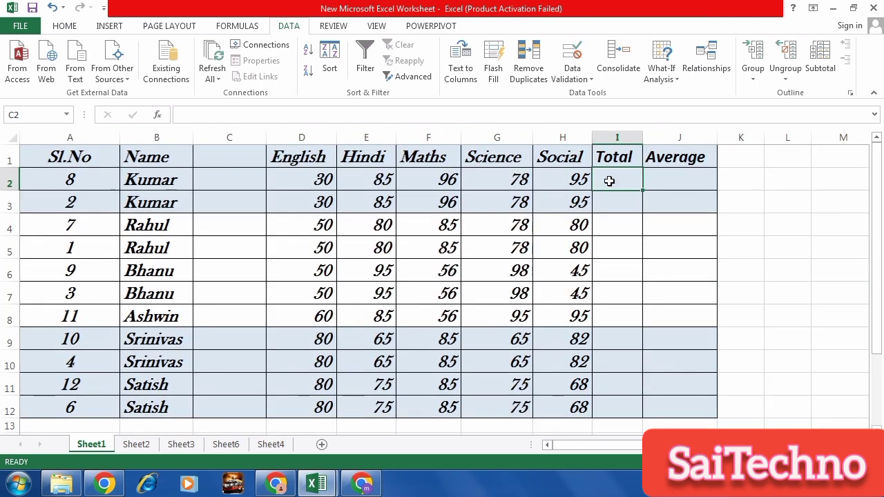
{"action": "left_click", "coordinate": [625, 72]}
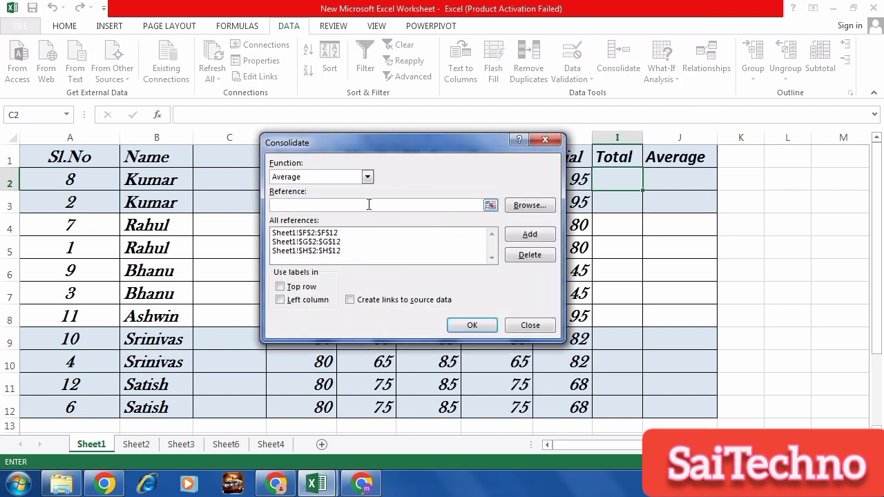
{"action": "left_click", "coordinate": [523, 256]}
{"action": "left_click", "coordinate": [530, 256]}
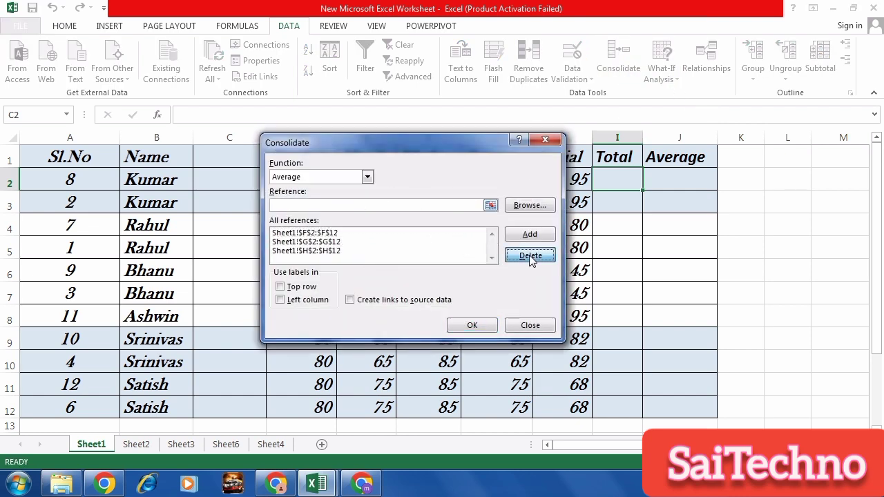
{"action": "left_click", "coordinate": [314, 233]}
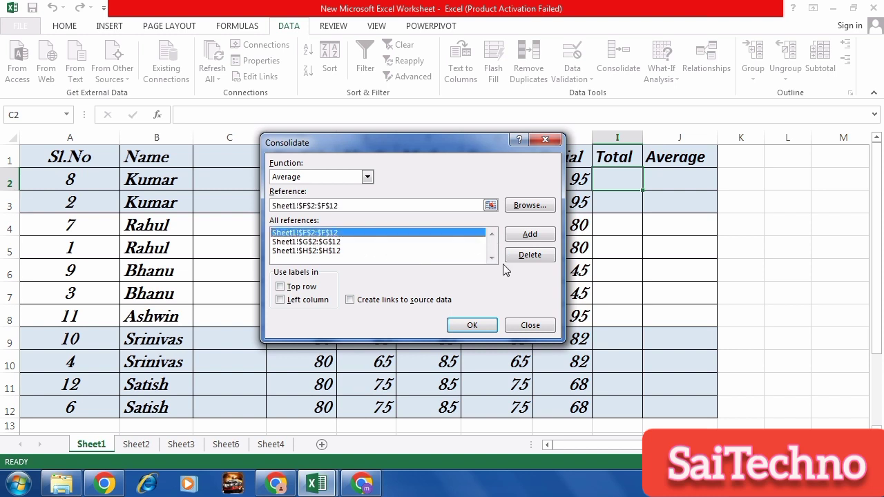
{"action": "left_click", "coordinate": [519, 255]}
{"action": "left_click", "coordinate": [315, 232]}
{"action": "left_click", "coordinate": [530, 257]}
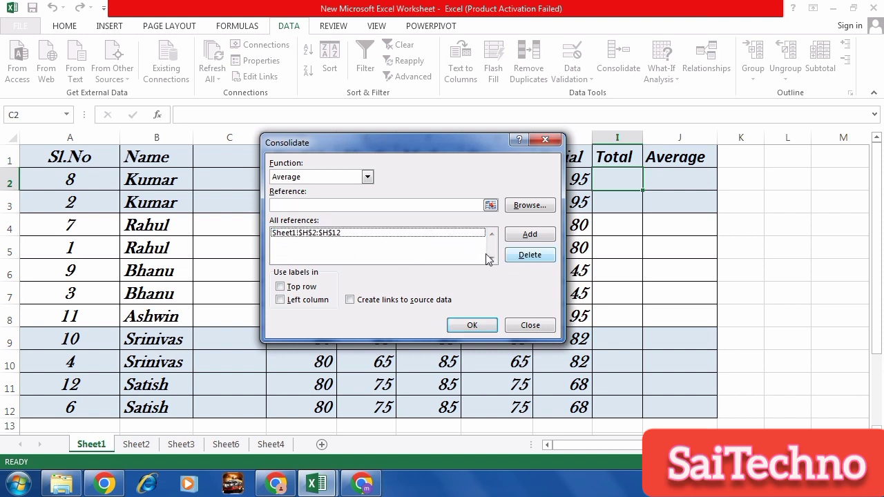
{"action": "left_click", "coordinate": [411, 234]}
{"action": "left_click", "coordinate": [528, 255]}
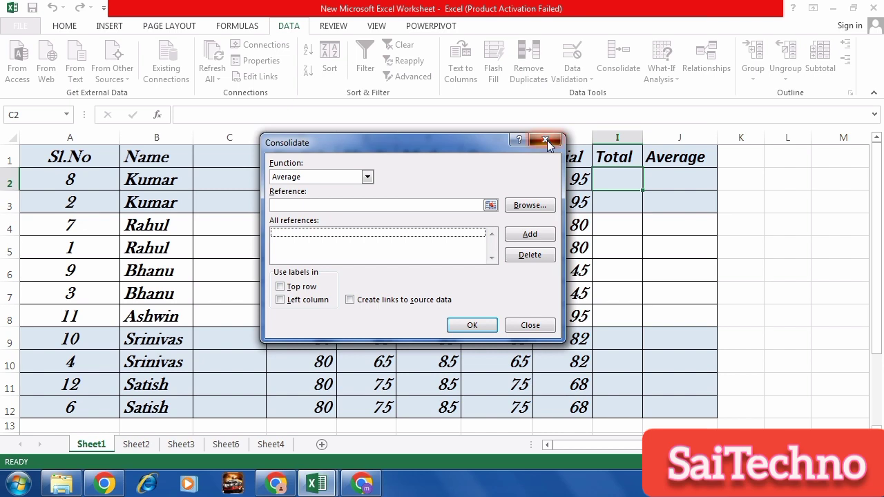
{"action": "left_click", "coordinate": [546, 141]}
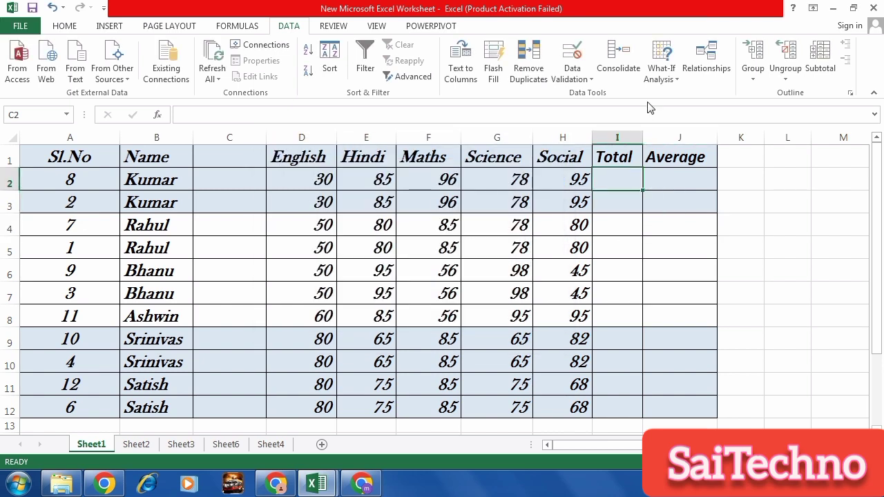
Start Consolidate for the Total column at I2 and set its function to Sum
{"action": "left_click", "coordinate": [619, 62]}
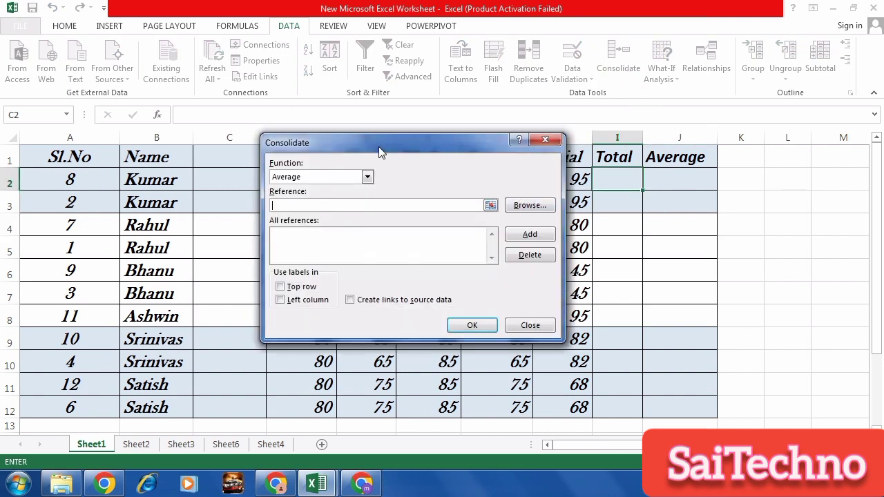
{"action": "left_click_drag", "start_coordinate": [379, 151], "coordinate": [591, 121]}
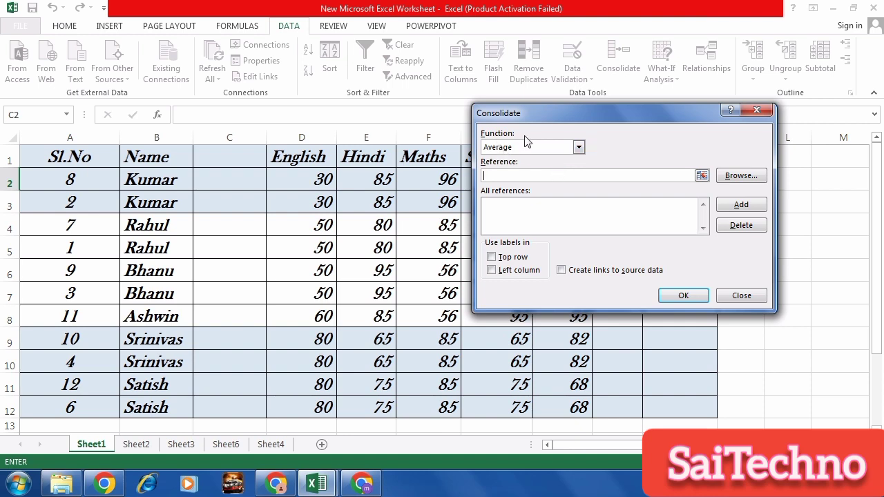
{"action": "left_click", "coordinate": [579, 148]}
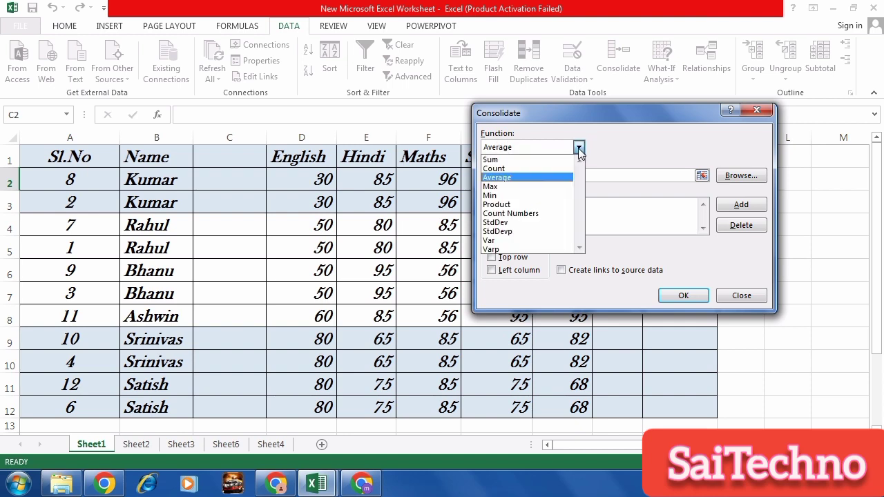
{"action": "left_click", "coordinate": [492, 160]}
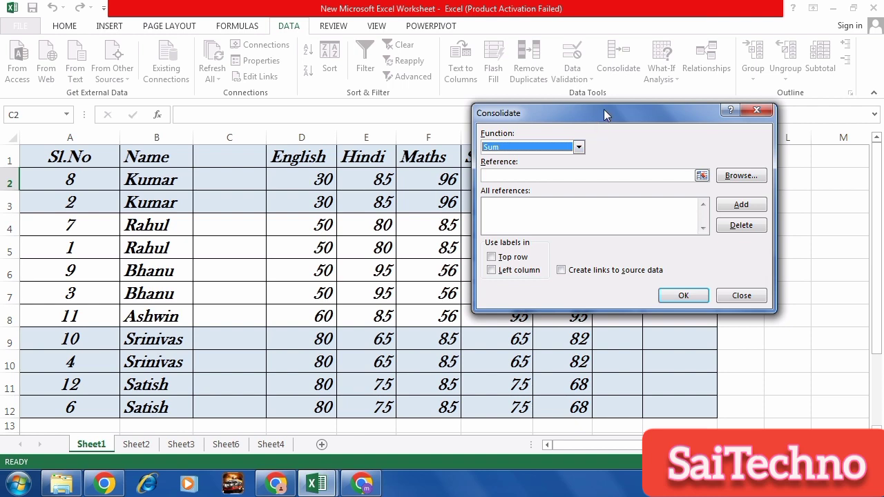
{"action": "left_click_drag", "start_coordinate": [604, 112], "coordinate": [140, 109]}
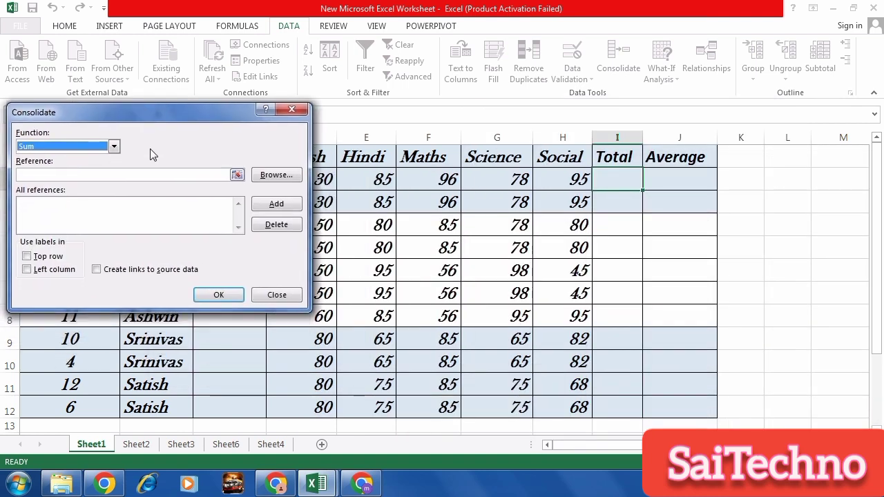
Add the English marks D2:D12 and the Hindi marks E2:E12 as consolidation references
{"action": "left_click", "coordinate": [237, 176]}
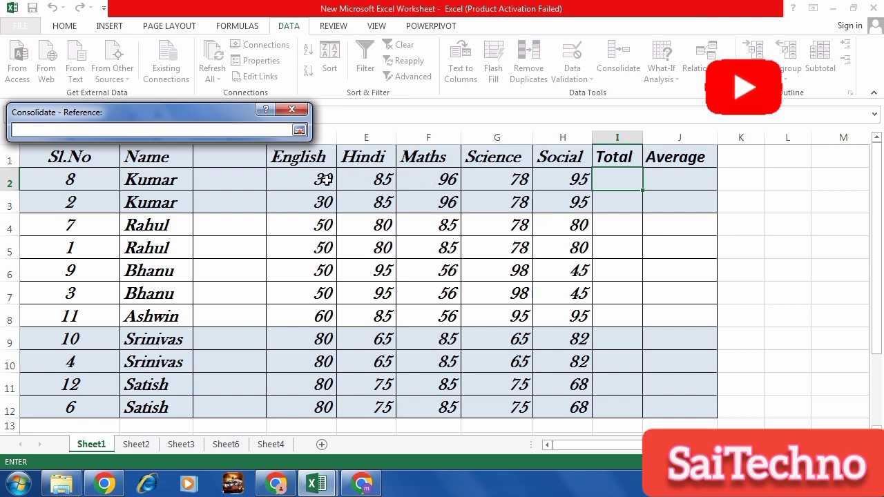
{"action": "left_click_drag", "start_coordinate": [326, 179], "coordinate": [332, 407]}
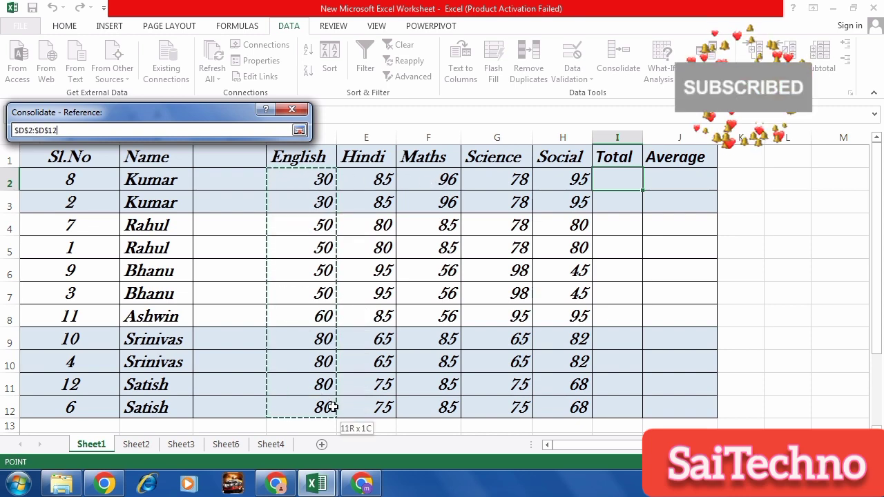
{"action": "left_click", "coordinate": [299, 130]}
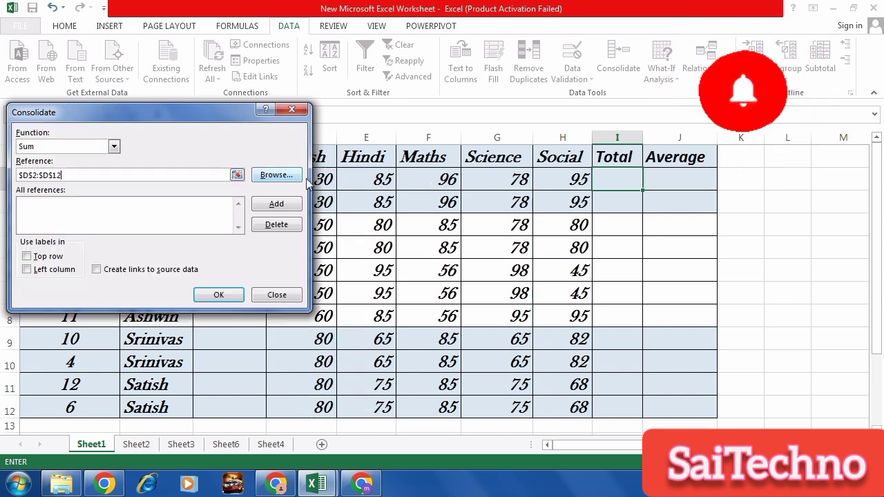
{"action": "left_click", "coordinate": [276, 205]}
{"action": "left_click", "coordinate": [237, 175]}
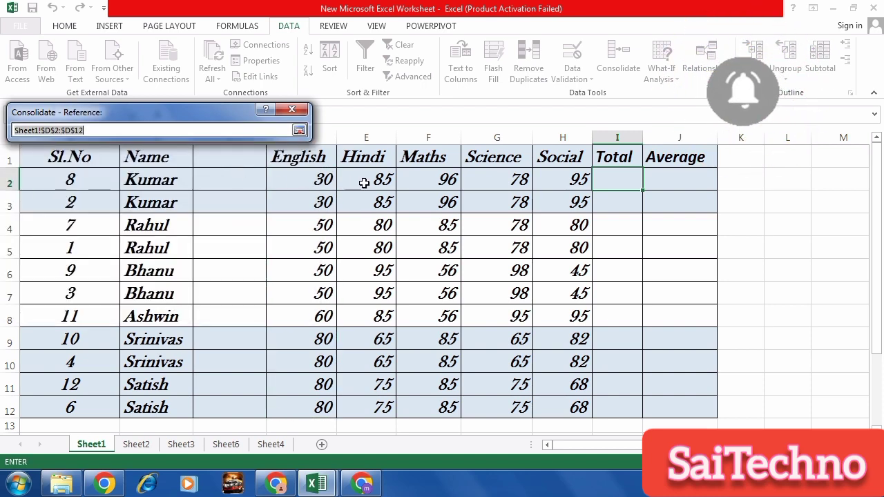
{"action": "left_click_drag", "start_coordinate": [364, 182], "coordinate": [385, 409]}
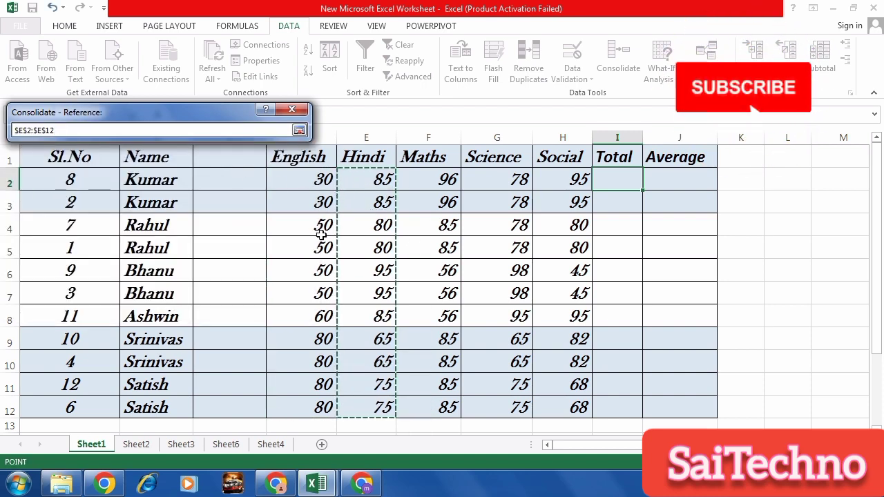
{"action": "left_click", "coordinate": [299, 130]}
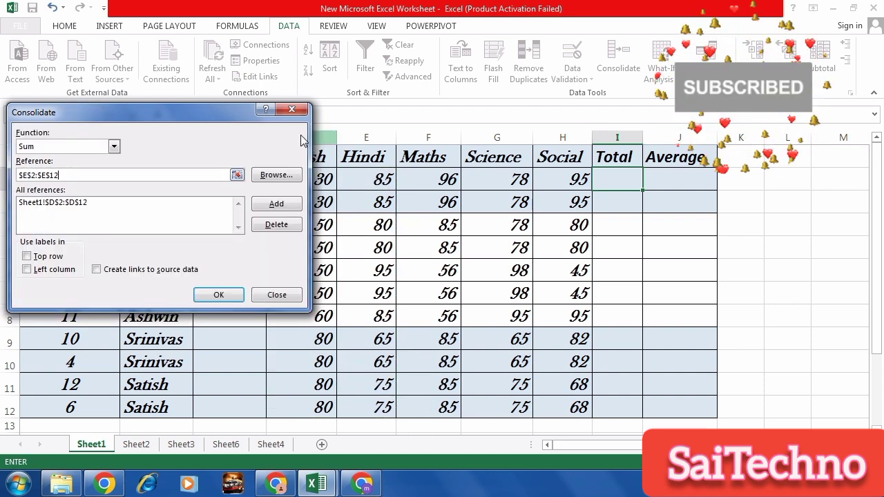
{"action": "left_click", "coordinate": [277, 204]}
Add the Social marks H2:H11 as a reference and apply the consolidation to fill the Total column
{"action": "left_click", "coordinate": [237, 175]}
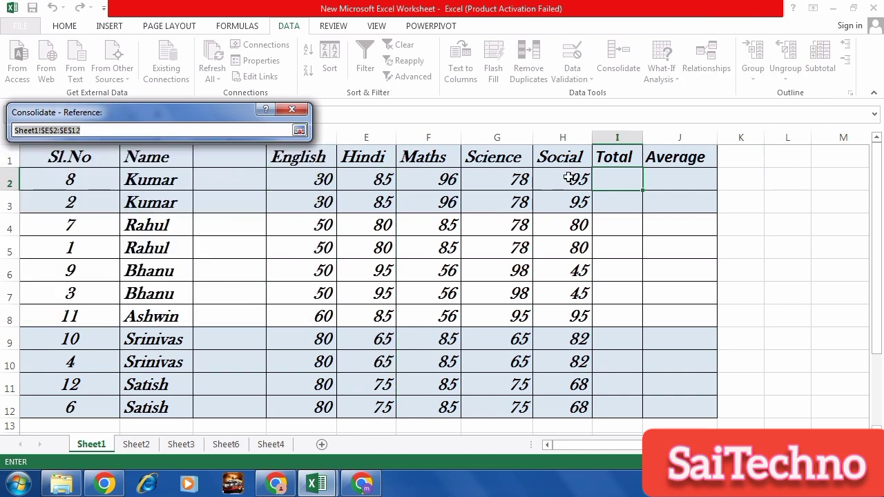
{"action": "left_click_drag", "start_coordinate": [568, 178], "coordinate": [566, 390]}
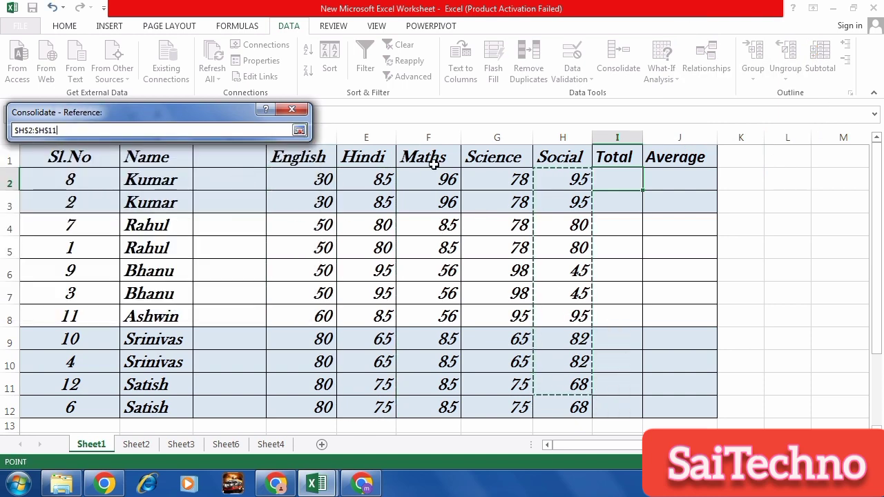
{"action": "left_click", "coordinate": [299, 131]}
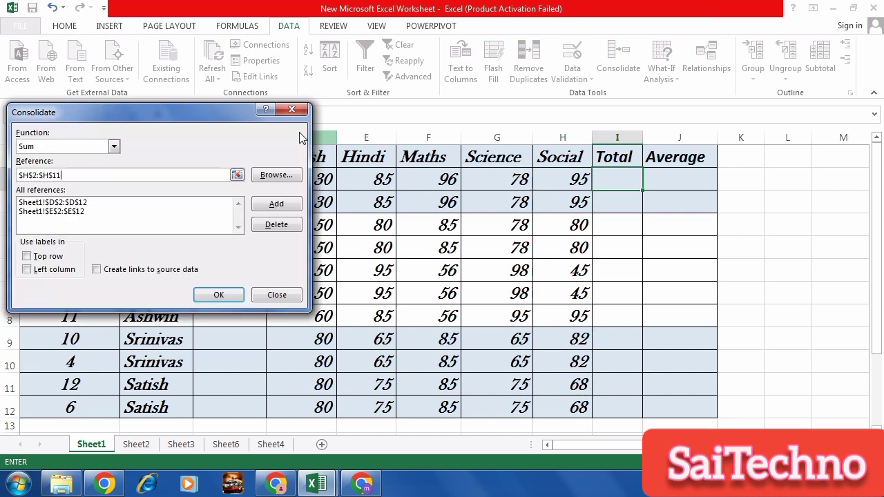
{"action": "left_click", "coordinate": [278, 207]}
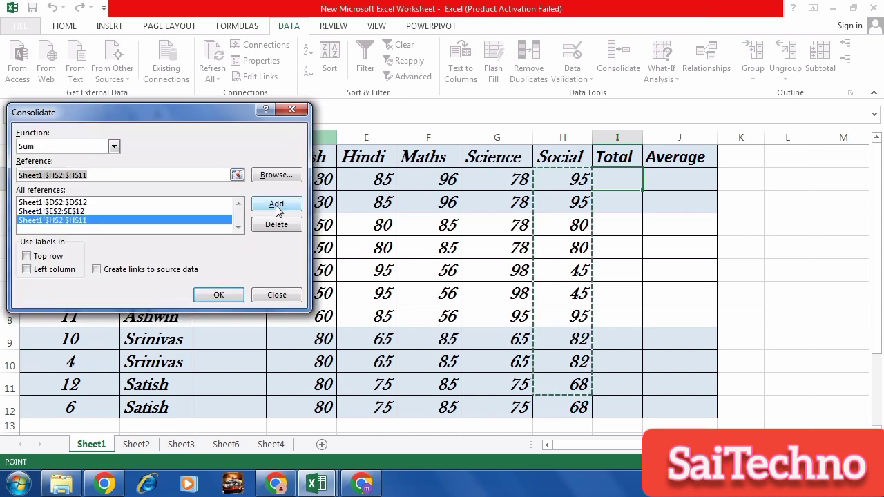
{"action": "left_click", "coordinate": [235, 298]}
{"action": "left_click_drag", "start_coordinate": [624, 178], "coordinate": [623, 362]}
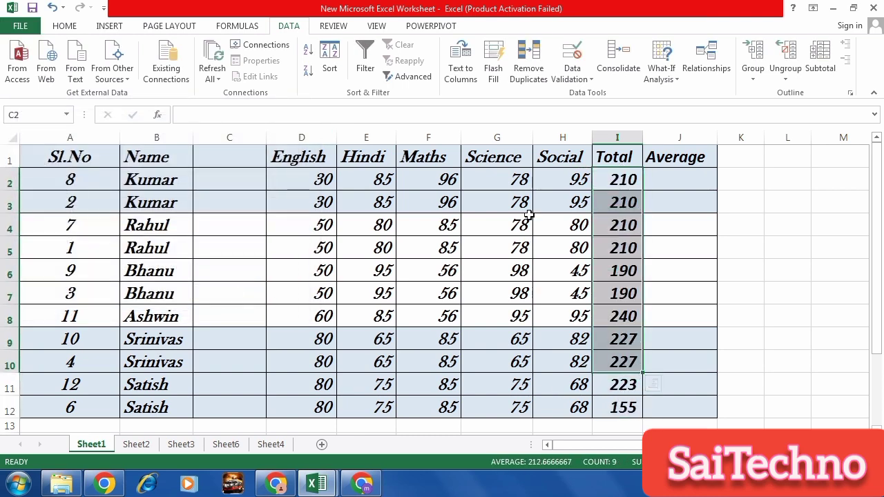
Consolidate the same references with the Average function into the Average column starting at J2
{"action": "left_click", "coordinate": [679, 179]}
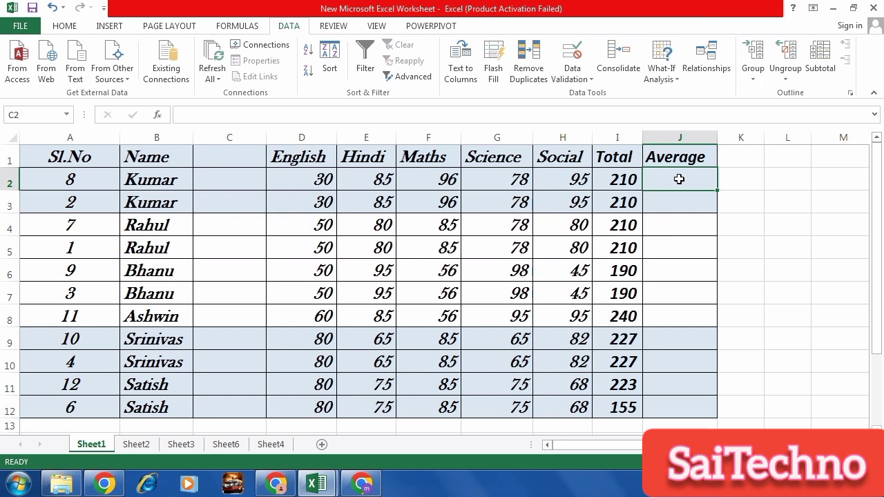
{"action": "left_click", "coordinate": [626, 70]}
{"action": "left_click", "coordinate": [114, 147]}
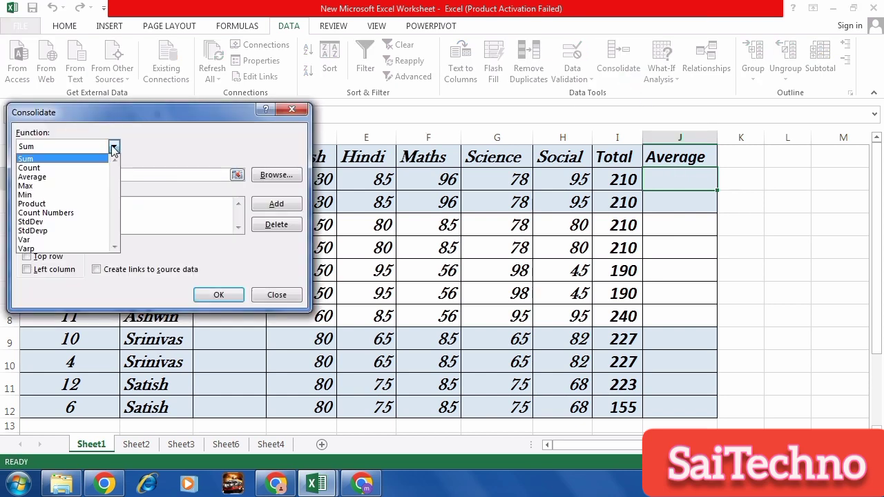
{"action": "left_click", "coordinate": [63, 176]}
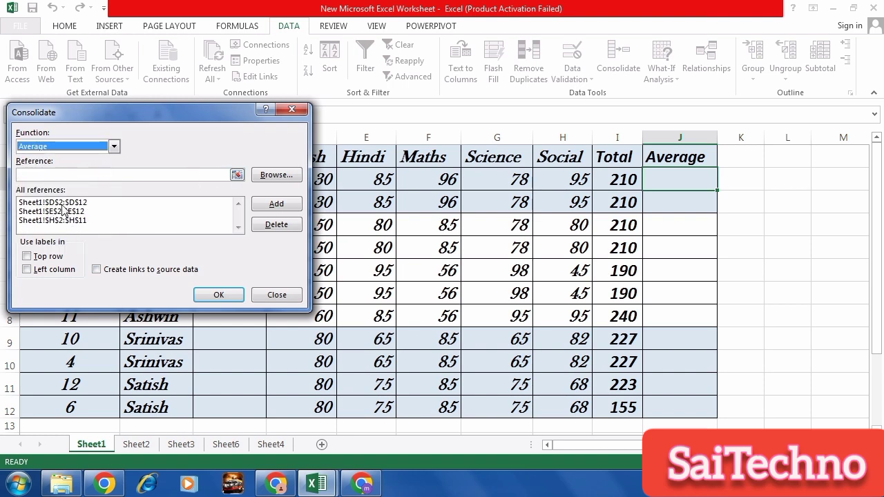
{"action": "left_click", "coordinate": [219, 295]}
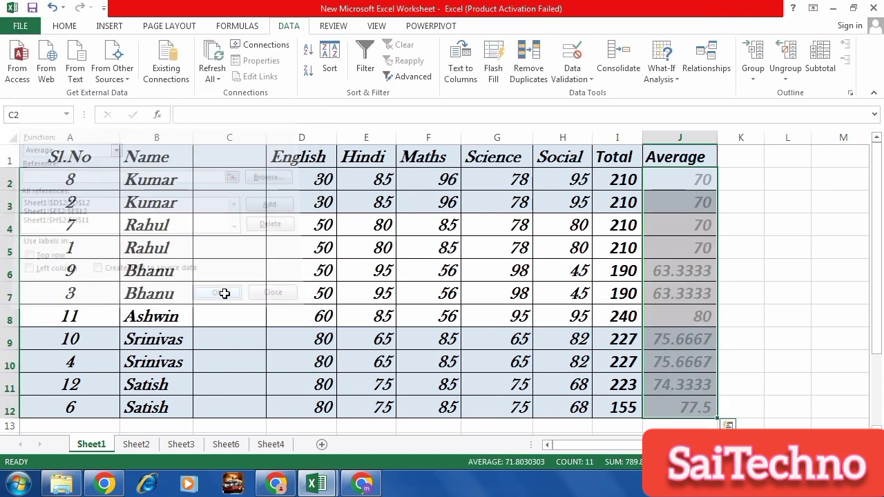
{"action": "left_click", "coordinate": [691, 186]}
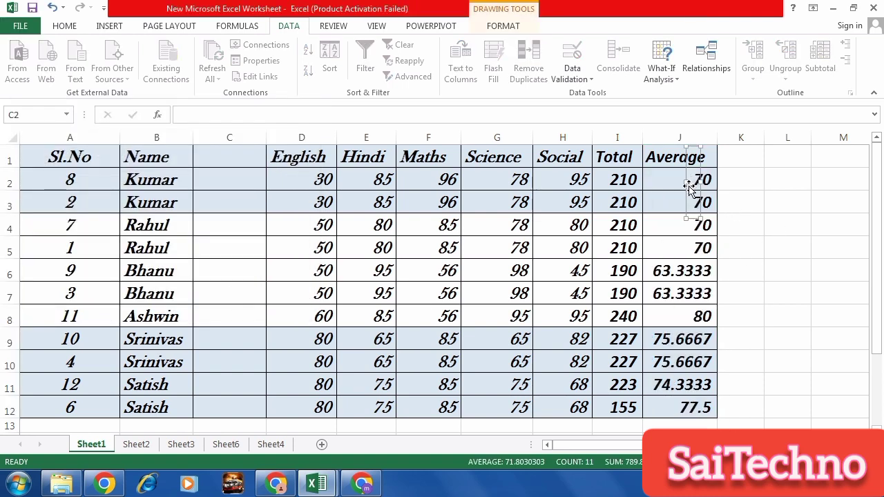
{"action": "left_click", "coordinate": [650, 203]}
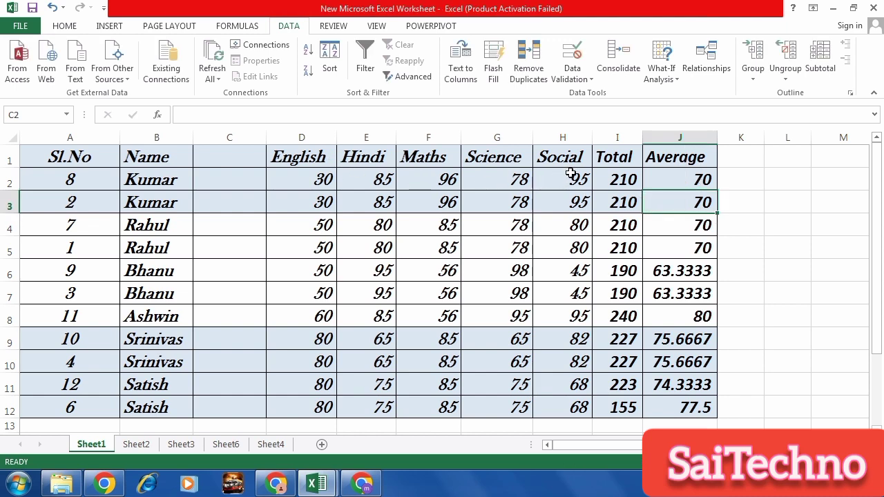
Review the English, Hindi and Social columns and their references in the Consolidate settings
{"action": "left_click", "coordinate": [325, 149]}
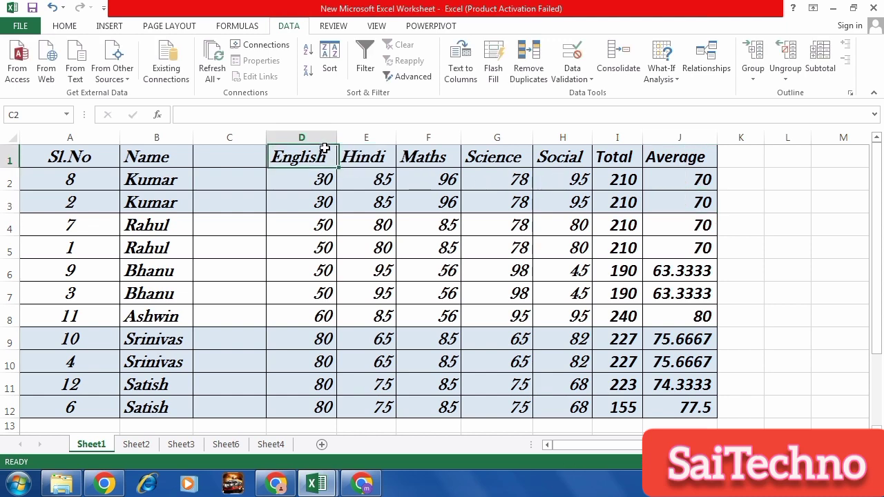
{"action": "left_click", "coordinate": [322, 132]}
{"action": "left_click", "coordinate": [376, 132]}
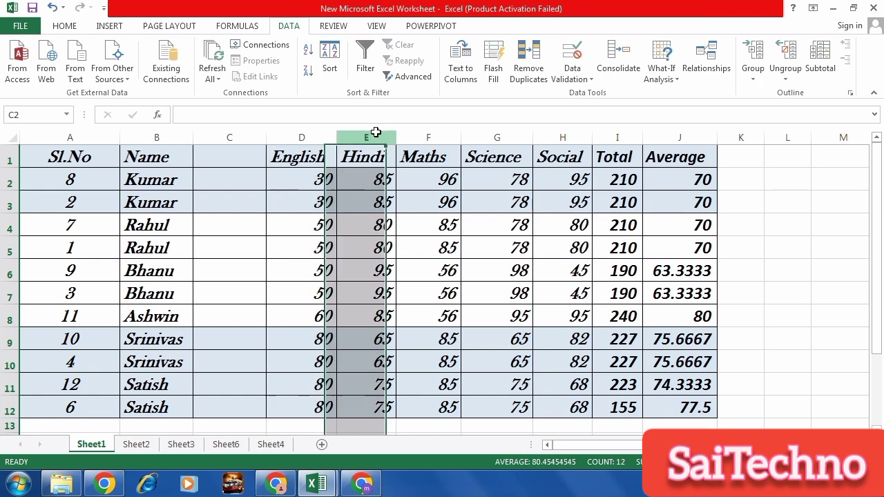
{"action": "left_click_drag", "start_coordinate": [376, 132], "coordinate": [377, 133]}
{"action": "left_click", "coordinate": [565, 131]}
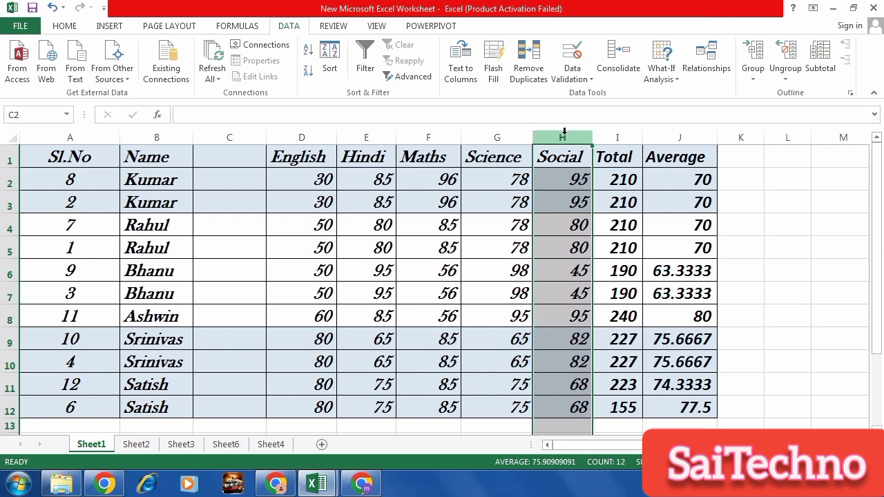
{"action": "left_click", "coordinate": [616, 67]}
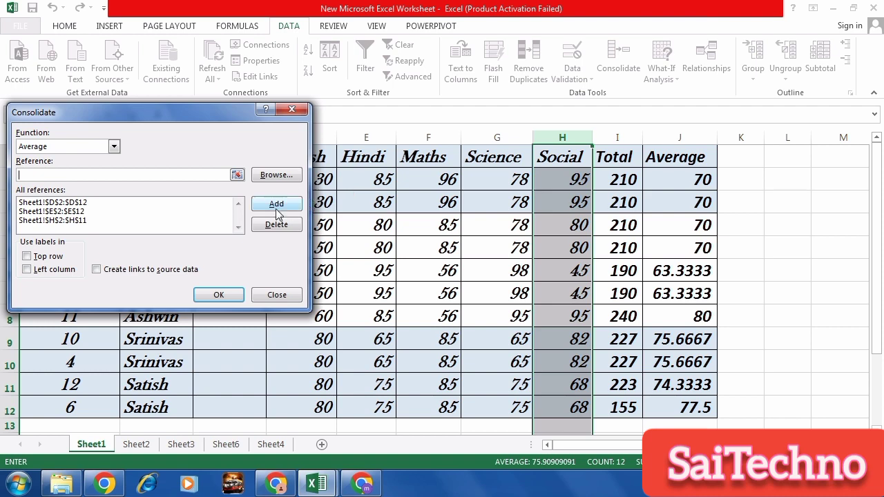
{"action": "left_click", "coordinate": [292, 110]}
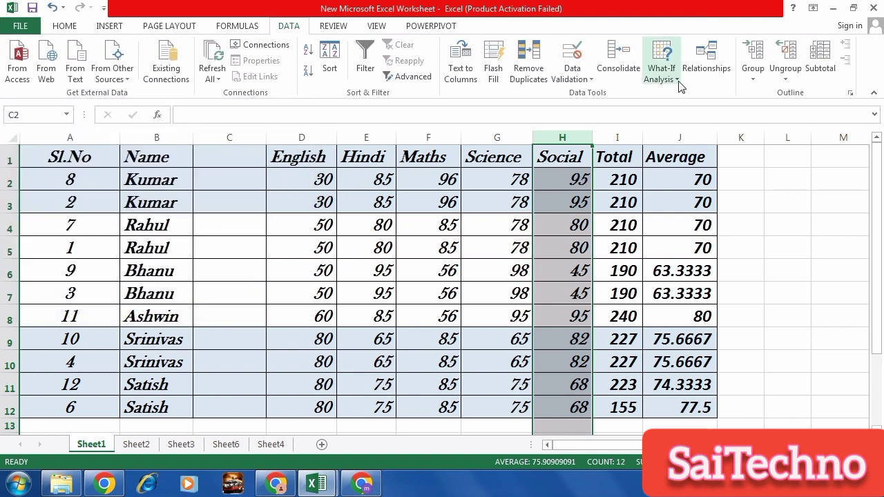
Look over the What-If Analysis options and the existing data on Sheet6 and Sheet4
{"action": "left_click", "coordinate": [674, 76]}
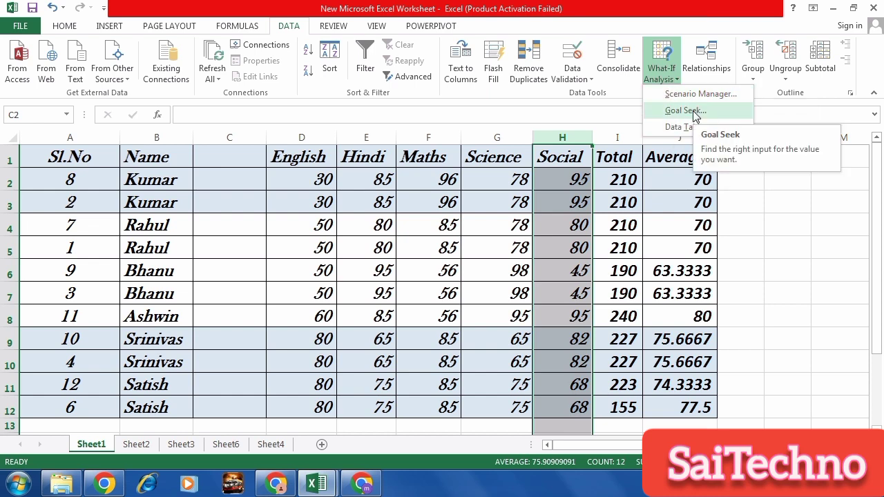
{"action": "left_click", "coordinate": [188, 449]}
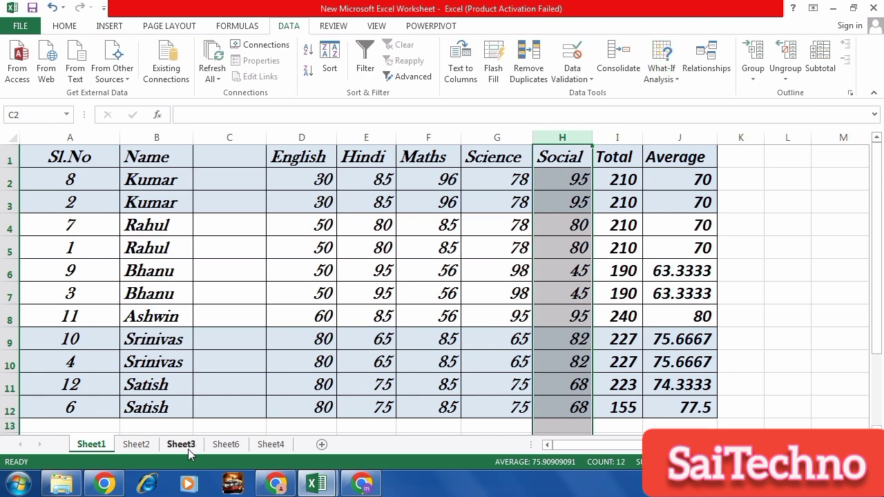
{"action": "left_click", "coordinate": [222, 448]}
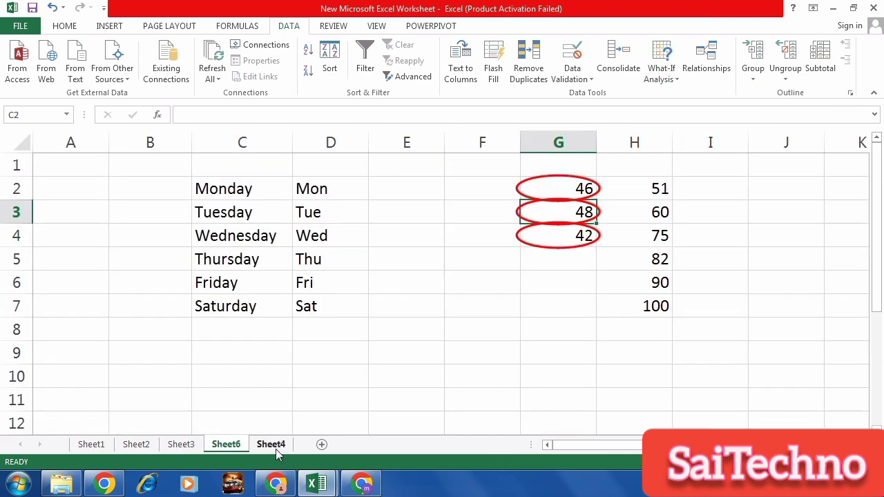
{"action": "left_click", "coordinate": [275, 447]}
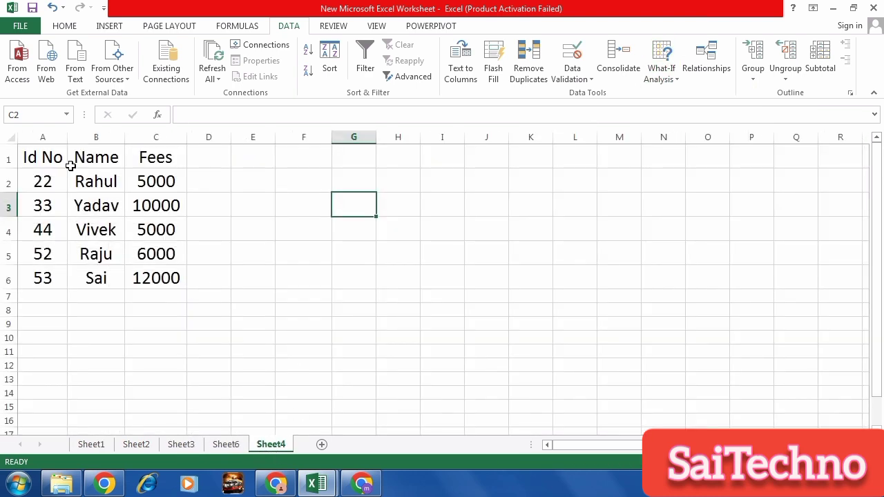
{"action": "left_click_drag", "start_coordinate": [27, 158], "coordinate": [150, 278]}
{"action": "left_click_drag", "start_coordinate": [280, 430], "coordinate": [266, 432]}
{"action": "left_click", "coordinate": [191, 449]}
{"action": "left_click", "coordinate": [294, 442]}
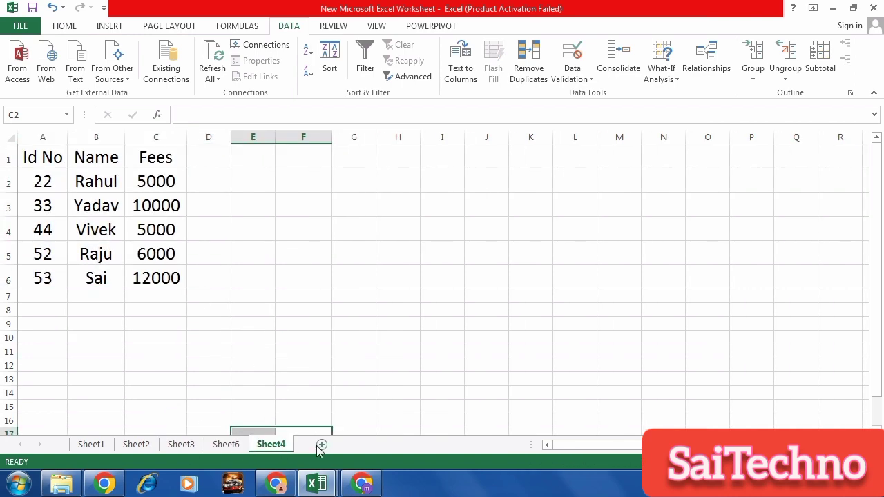
Add a new worksheet and enter the label Keyboard in E3 with the value 100 in F3
{"action": "left_click", "coordinate": [322, 444]}
{"action": "left_click", "coordinate": [341, 204]}
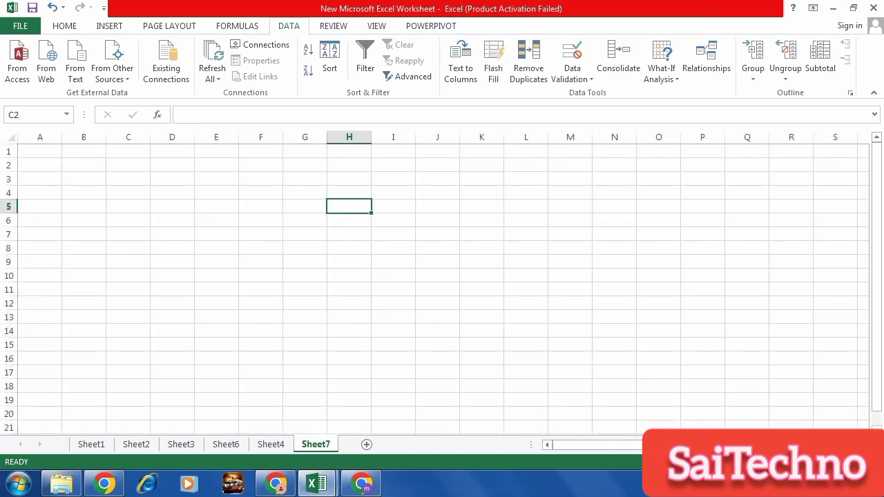
{"action": "scroll", "coordinate": [349, 207], "scroll_direction": "up", "scroll_amount": 4}
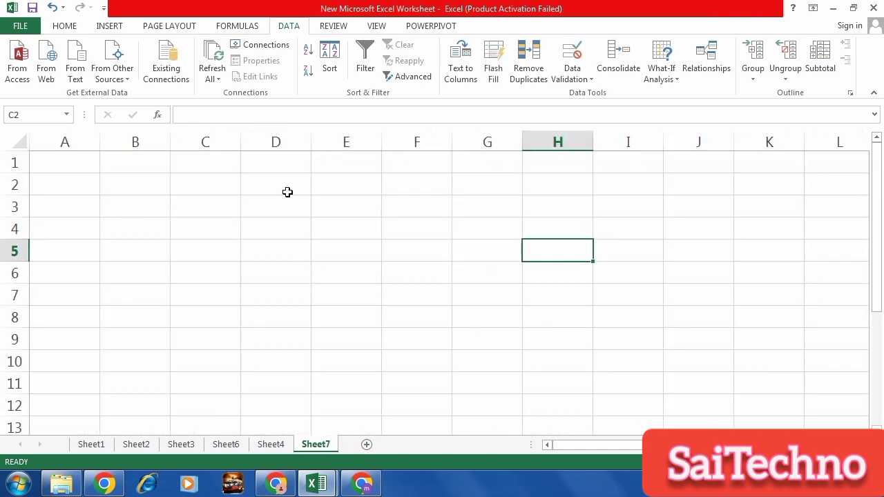
{"action": "left_click", "coordinate": [322, 203]}
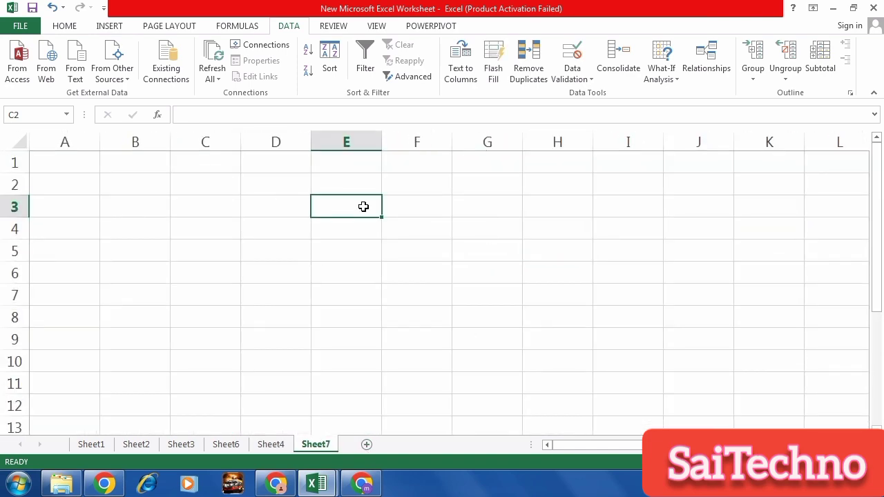
{"action": "left_click", "coordinate": [674, 80]}
{"action": "left_click", "coordinate": [675, 79]}
{"action": "type", "text": "Keyboard"}
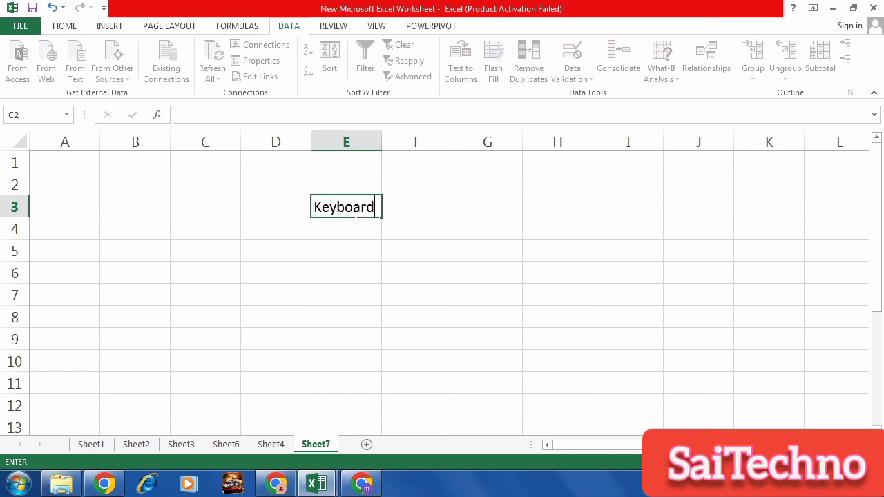
{"action": "left_click", "coordinate": [396, 213]}
{"action": "type", "text": "100"}
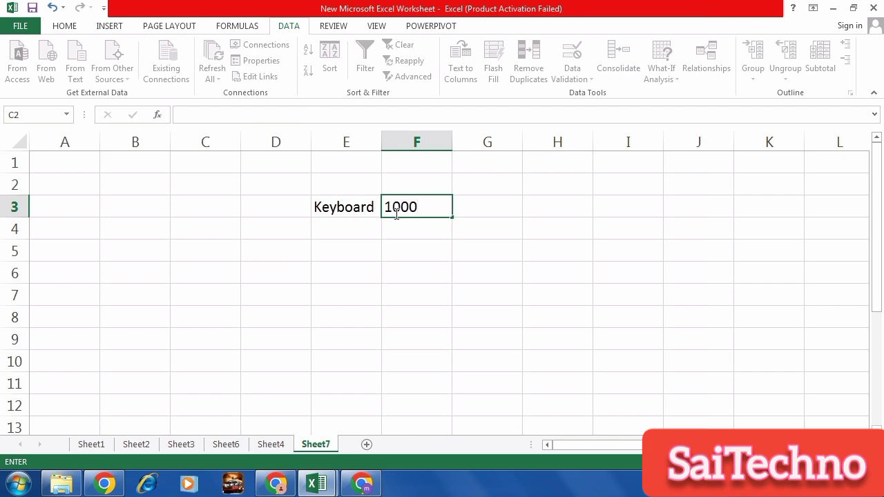
{"action": "key", "text": "Return"}
Enter the label Quantiy in E4 with the value 50 in F4
{"action": "key", "text": "Left"}
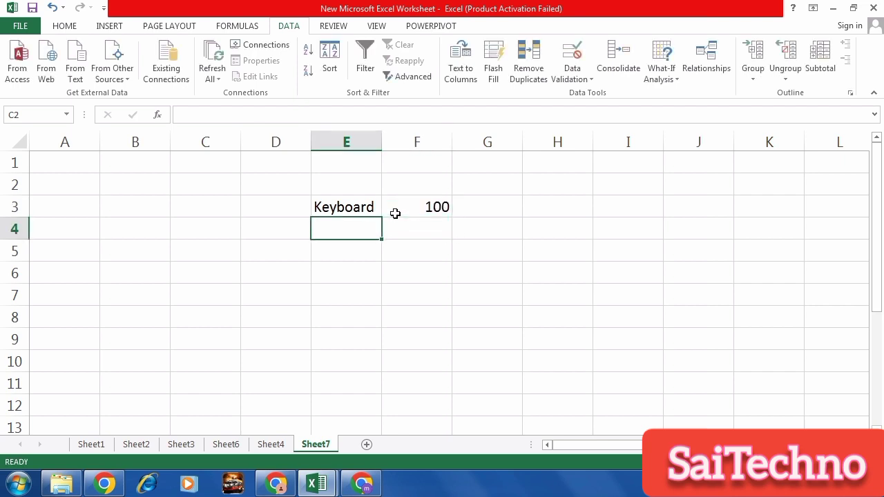
{"action": "type", "text": "Qua"}
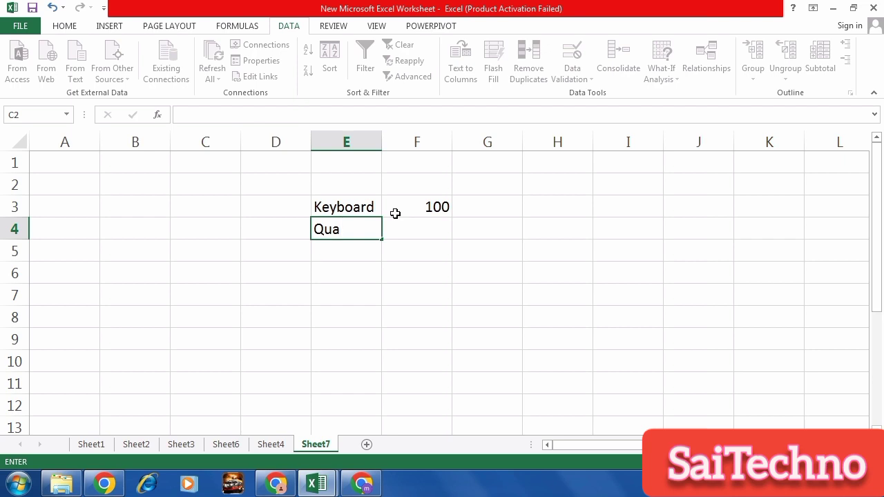
{"action": "type", "text": "ntiy"}
{"action": "key", "text": "Tab"}
{"action": "type", "text": "5"}
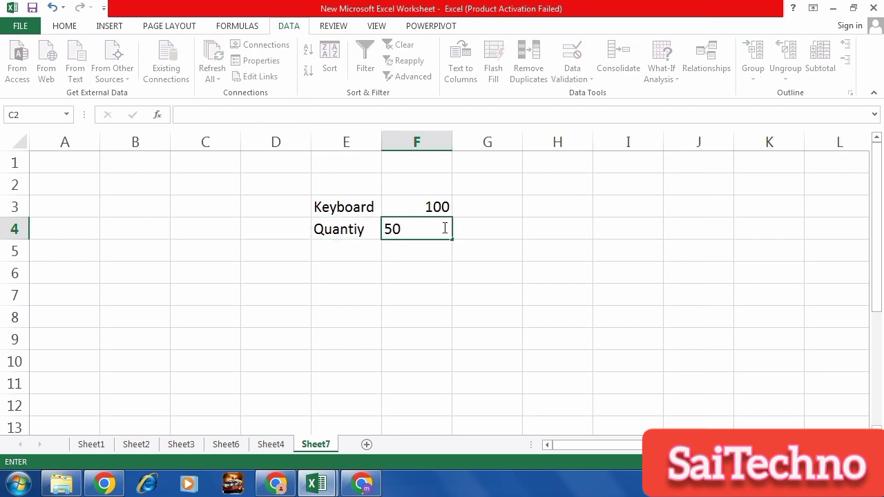
Enter the formula =F3*F4 in F6 to multiply the keyboard price by the quantity
{"action": "left_click", "coordinate": [429, 272]}
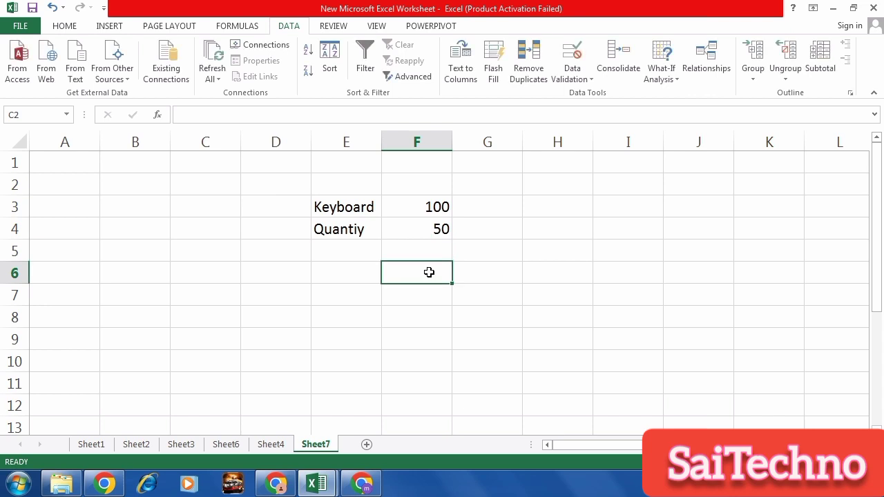
{"action": "type", "text": "="}
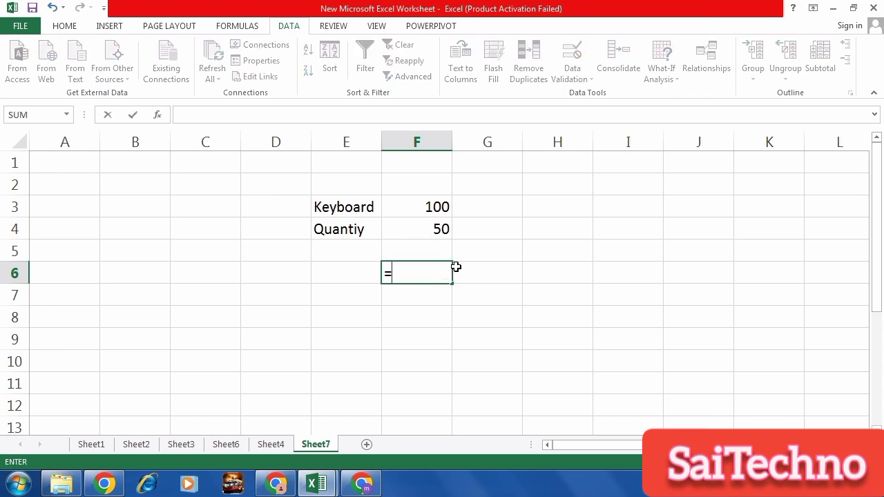
{"action": "left_click", "coordinate": [432, 210]}
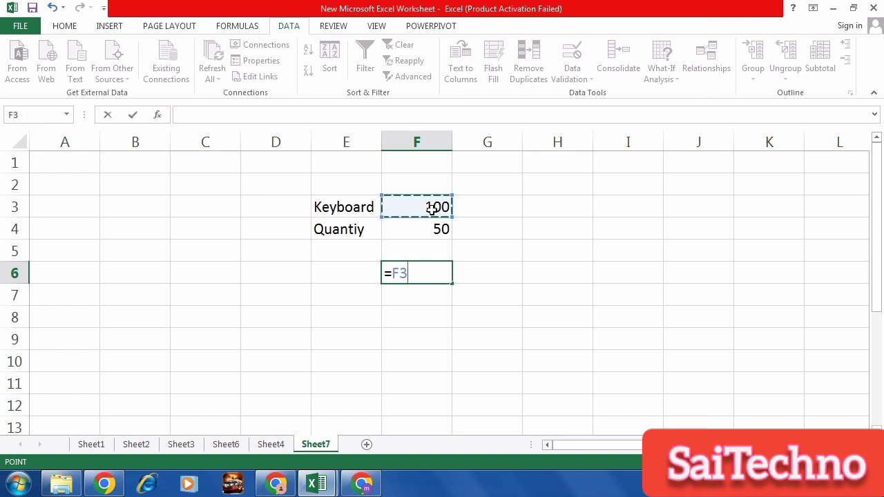
{"action": "type", "text": "*"}
{"action": "left_click", "coordinate": [433, 227]}
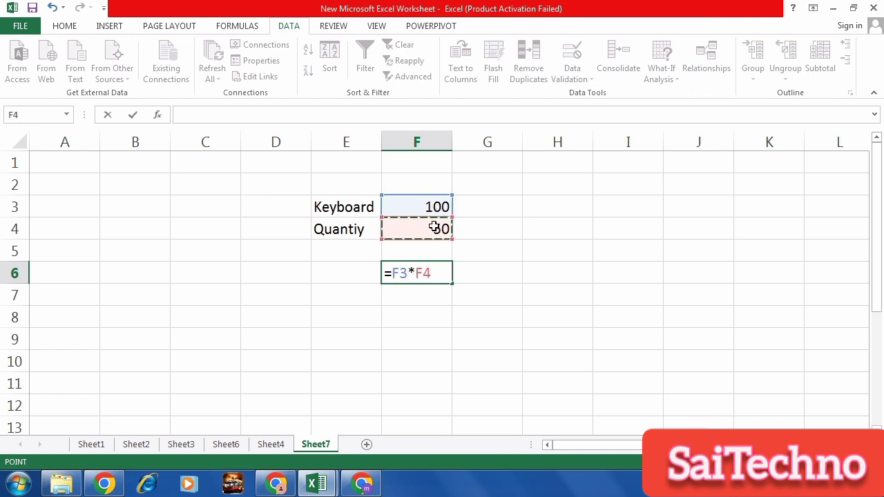
{"action": "key", "text": "Return"}
Add a scenario named Monday in Scenario Manager with F6 as the changing cell, accepting its value of 5000
{"action": "left_click", "coordinate": [419, 272]}
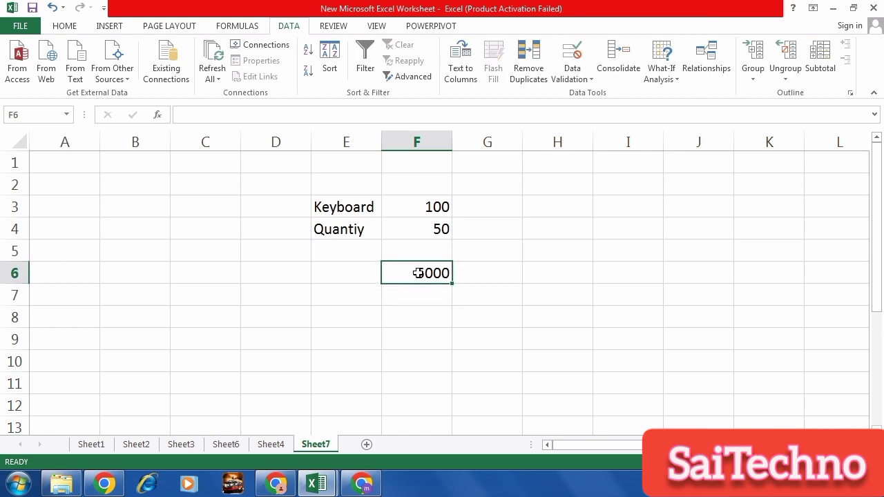
{"action": "left_click", "coordinate": [681, 81]}
{"action": "left_click", "coordinate": [677, 96]}
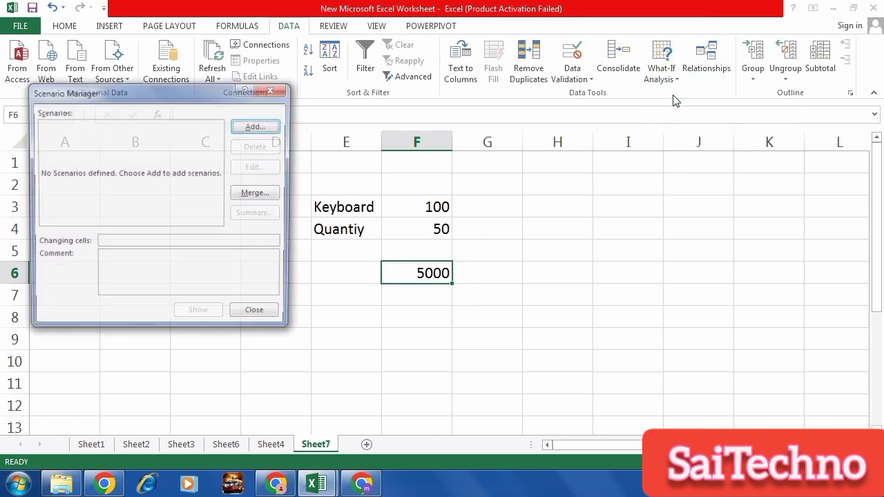
{"action": "left_click_drag", "start_coordinate": [207, 99], "coordinate": [728, 135]}
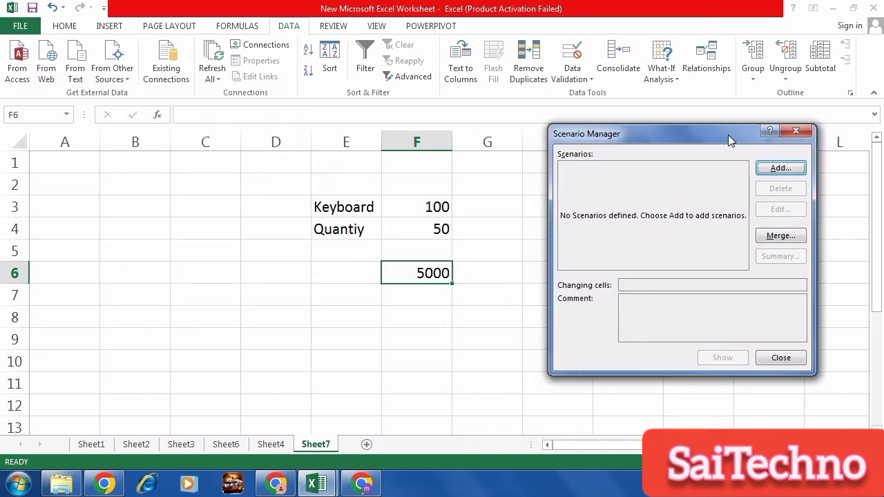
{"action": "left_click", "coordinate": [783, 175]}
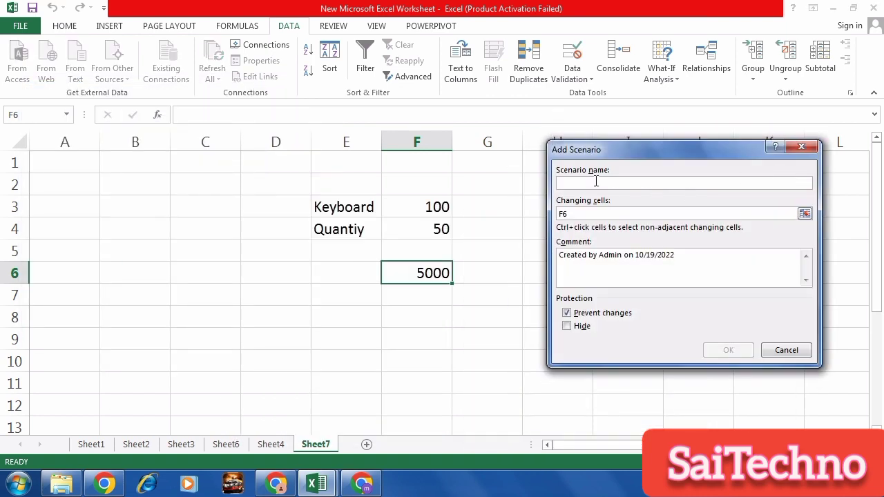
{"action": "type", "text": "Monday"}
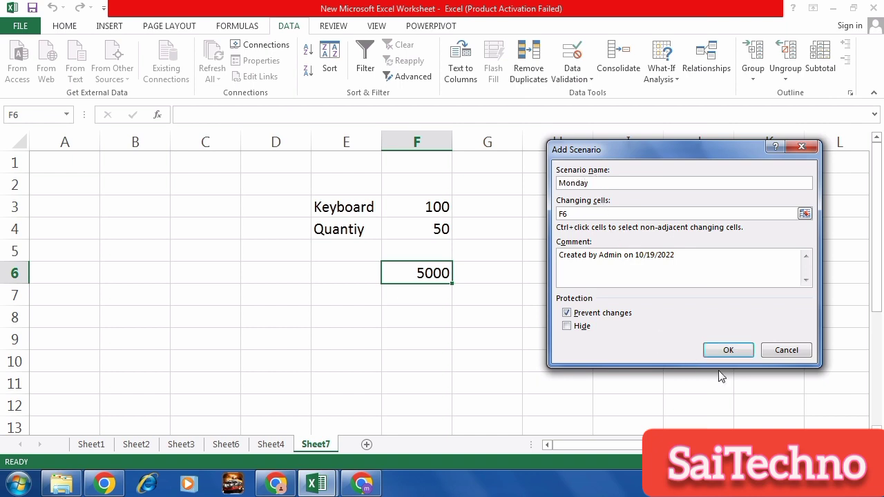
{"action": "left_click", "coordinate": [731, 351]}
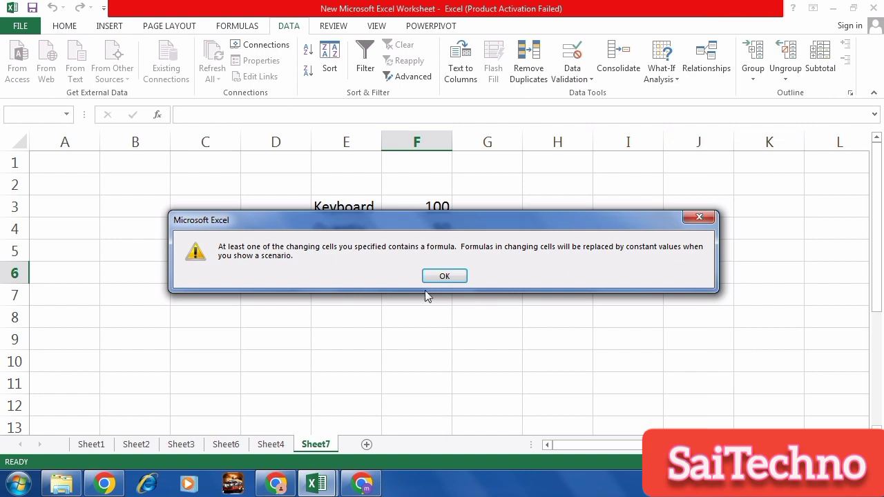
{"action": "left_click", "coordinate": [436, 276]}
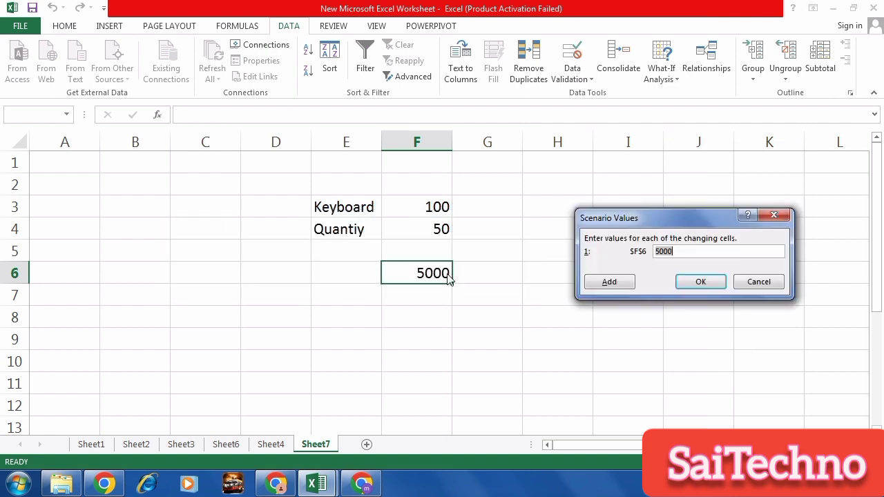
{"action": "left_click", "coordinate": [702, 283]}
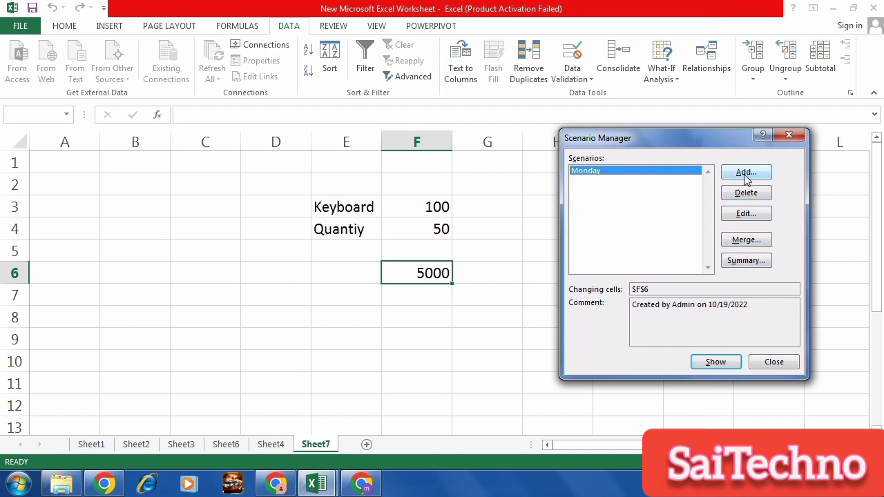
{"action": "left_click", "coordinate": [782, 362]}
Set the quantity in F4 to 60 and select the product cell F6
{"action": "left_click", "coordinate": [371, 318]}
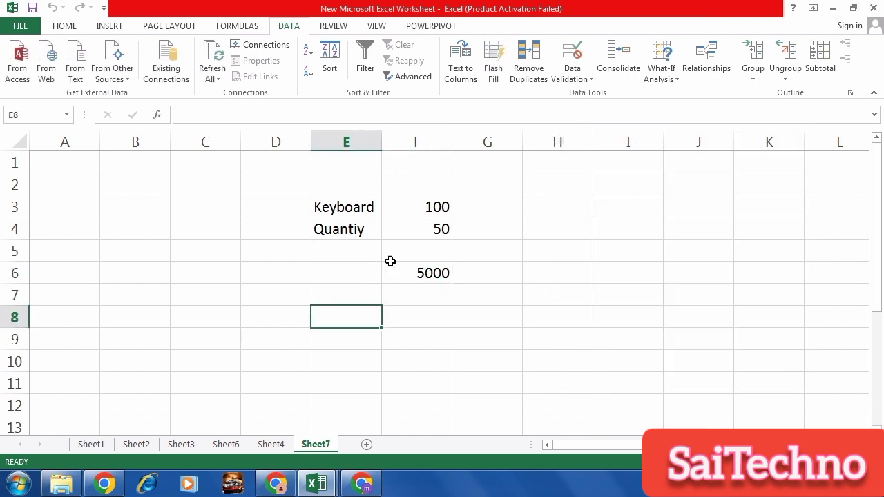
{"action": "left_click", "coordinate": [414, 228]}
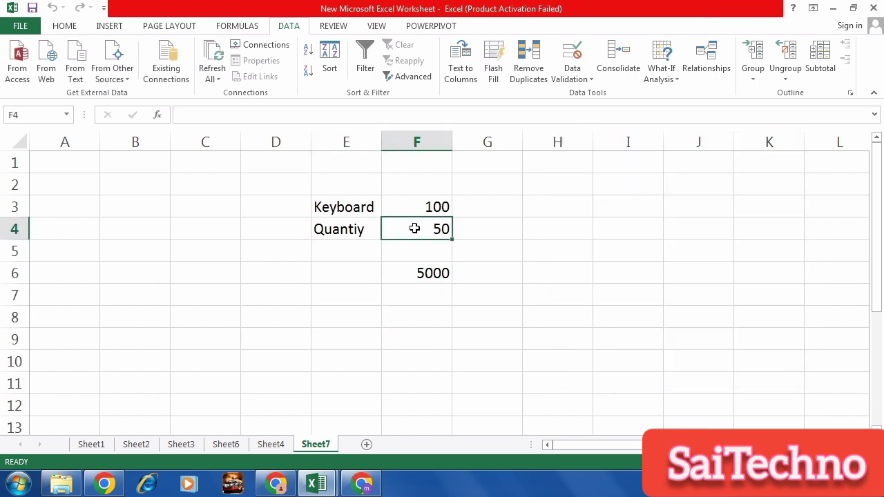
{"action": "type", "text": "60"}
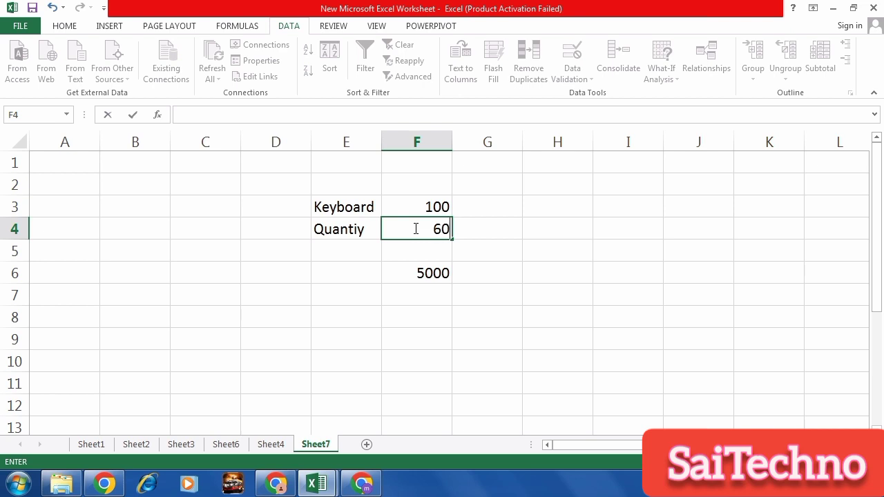
{"action": "key", "text": "Return"}
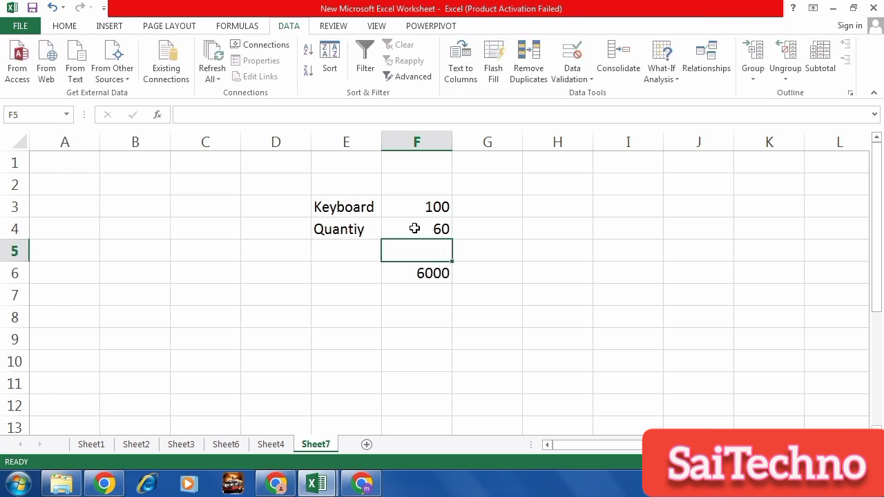
{"action": "left_click", "coordinate": [437, 274]}
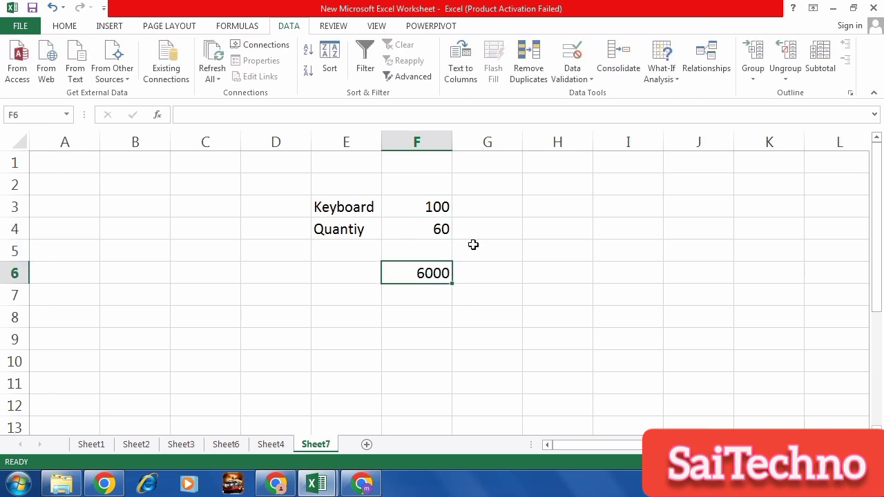
Add a second scenario named Tuesday in Scenario Manager with F6 as the changing cell, accepting its current value
{"action": "left_click", "coordinate": [667, 79]}
{"action": "left_click", "coordinate": [675, 98]}
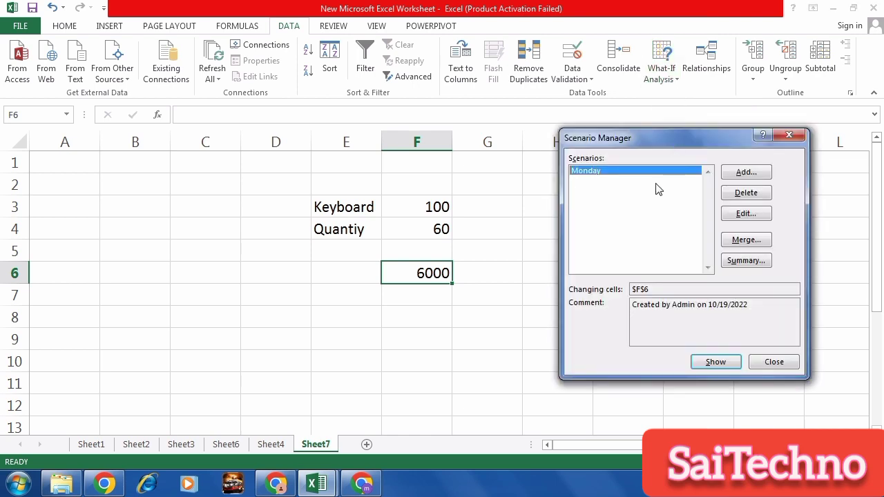
{"action": "left_click", "coordinate": [751, 175]}
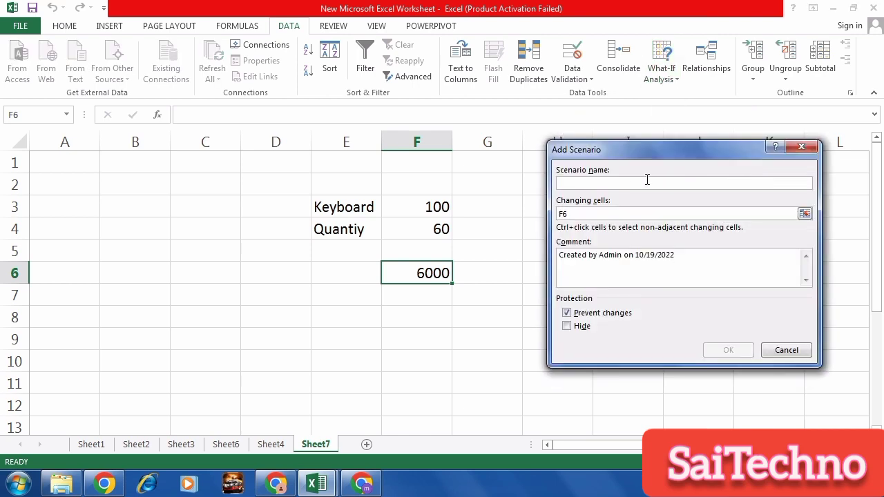
{"action": "type", "text": "Tuesday"}
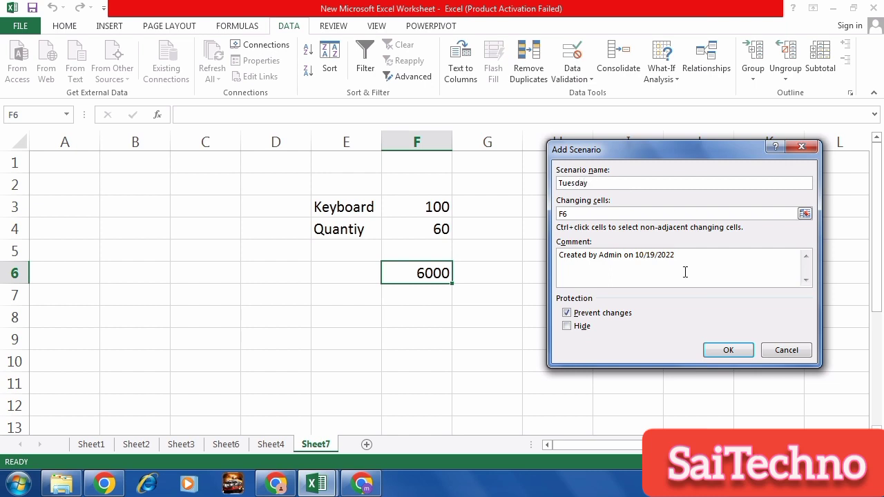
{"action": "left_click", "coordinate": [729, 350]}
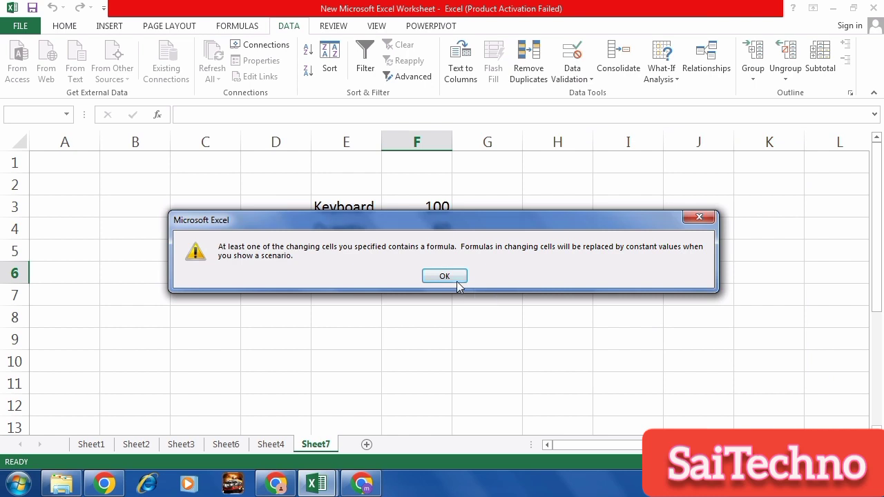
{"action": "left_click", "coordinate": [456, 280]}
{"action": "left_click", "coordinate": [700, 283]}
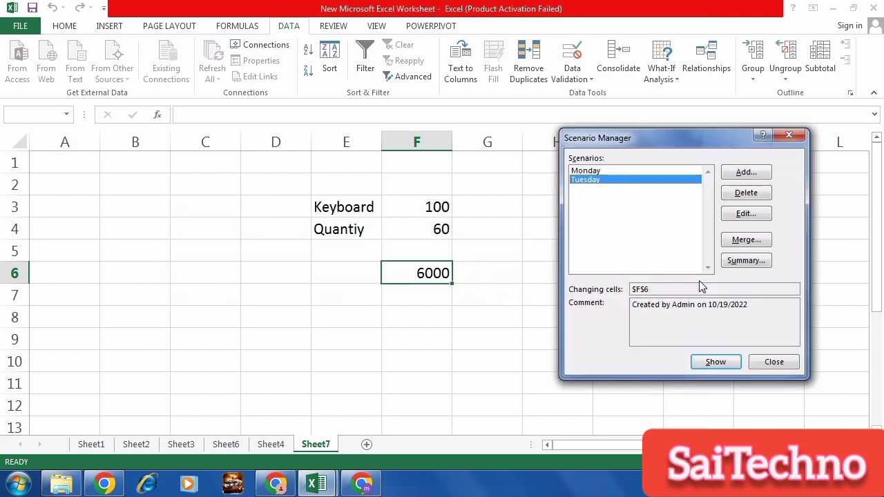
{"action": "left_click", "coordinate": [774, 364]}
{"action": "left_click", "coordinate": [415, 256]}
{"action": "left_click", "coordinate": [400, 221]}
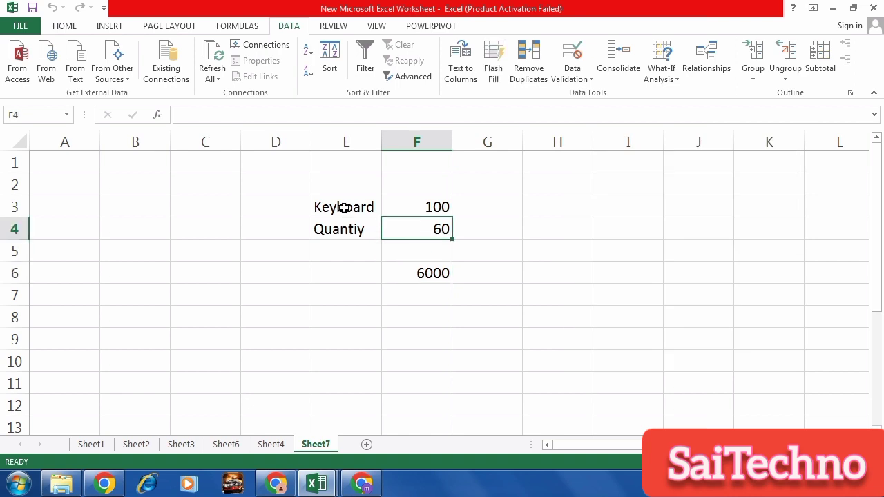
{"action": "left_click_drag", "start_coordinate": [345, 206], "coordinate": [428, 275]}
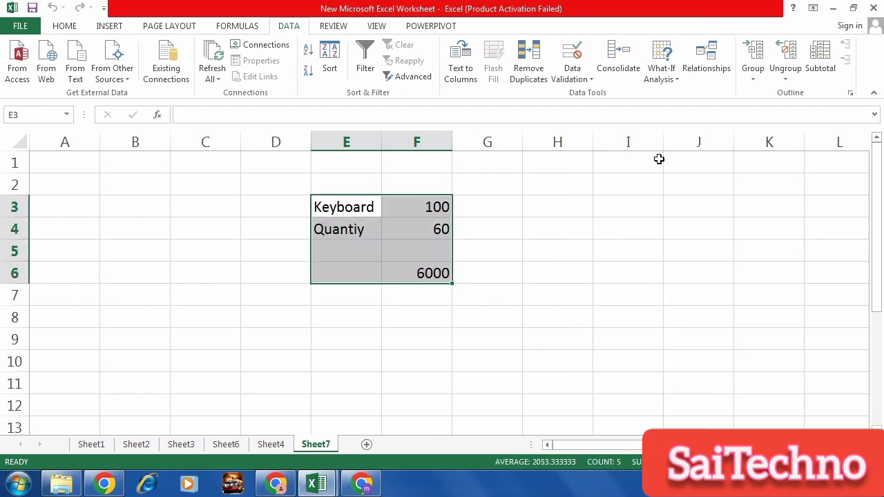
{"action": "left_click", "coordinate": [566, 268]}
Show the Monday scenario and the Tuesday scenario from Scenario Manager, and close the manager
{"action": "left_click", "coordinate": [669, 79]}
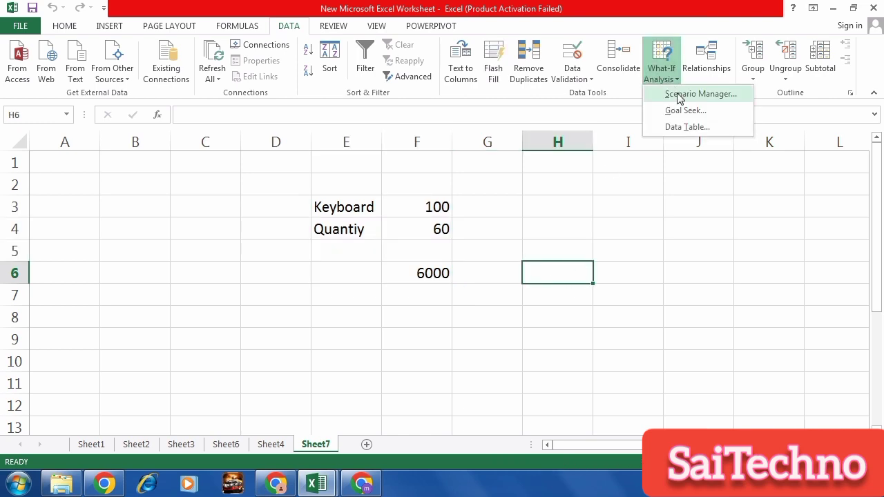
{"action": "left_click", "coordinate": [680, 97]}
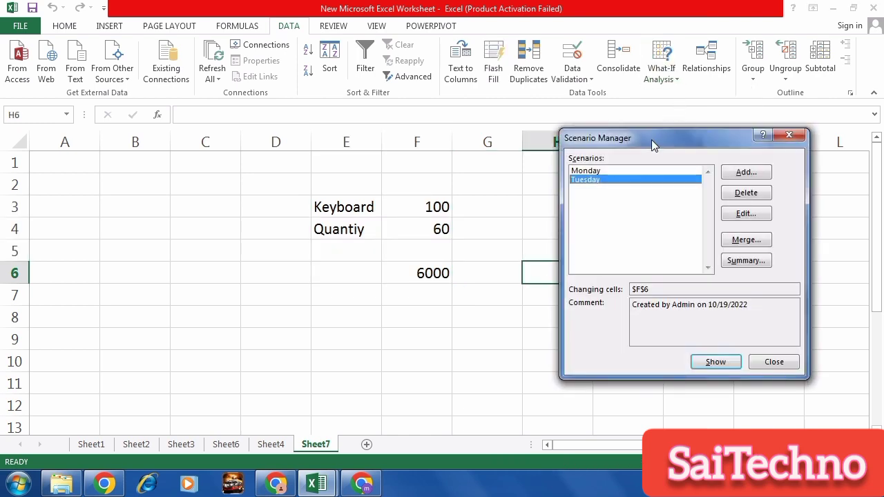
{"action": "left_click_drag", "start_coordinate": [651, 140], "coordinate": [675, 153]}
{"action": "left_click", "coordinate": [611, 184]}
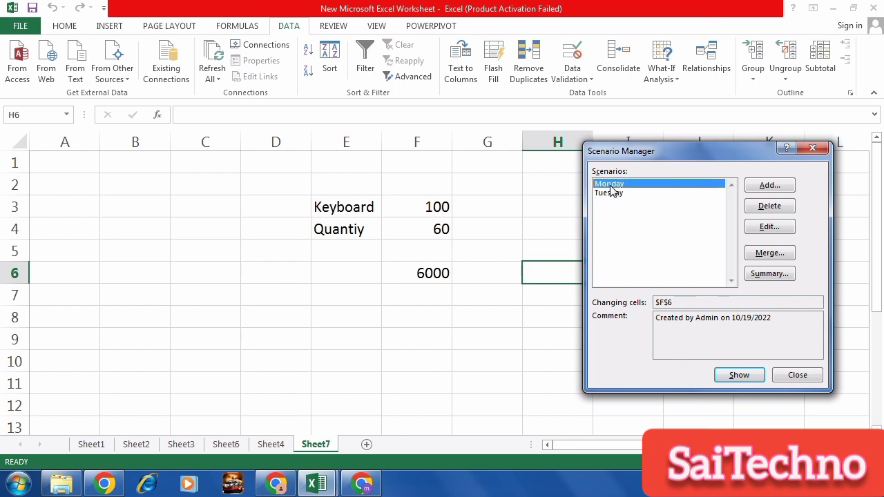
{"action": "left_click", "coordinate": [744, 380]}
{"action": "left_click", "coordinate": [611, 193]}
{"action": "left_click", "coordinate": [738, 380]}
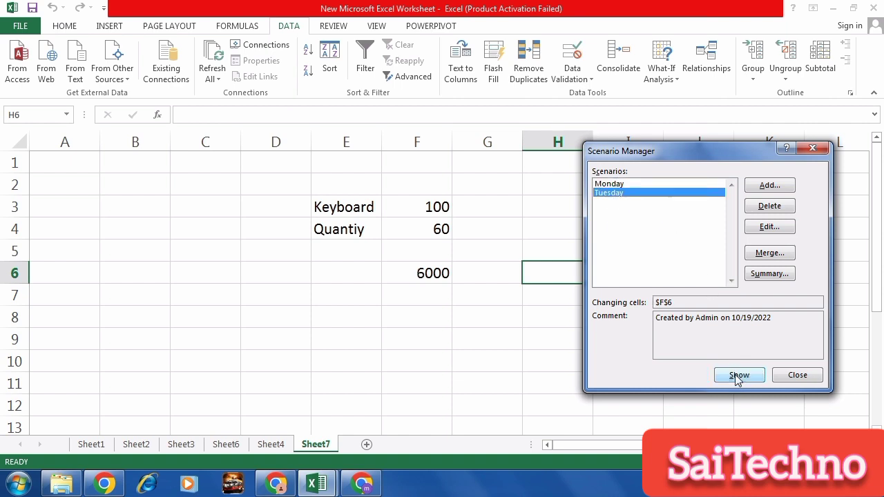
{"action": "left_click", "coordinate": [738, 380]}
{"action": "left_click", "coordinate": [799, 375]}
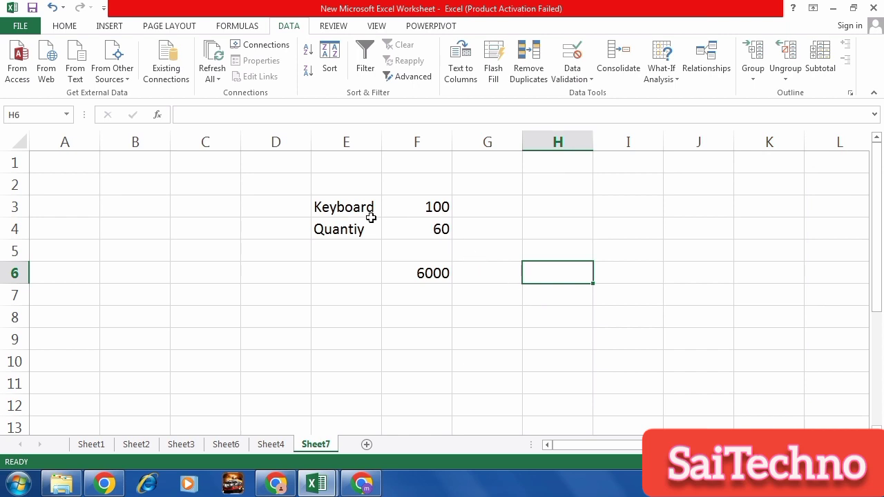
Clear the contents of the keyboard calculation in E3:F7
{"action": "left_click_drag", "start_coordinate": [323, 207], "coordinate": [440, 289]}
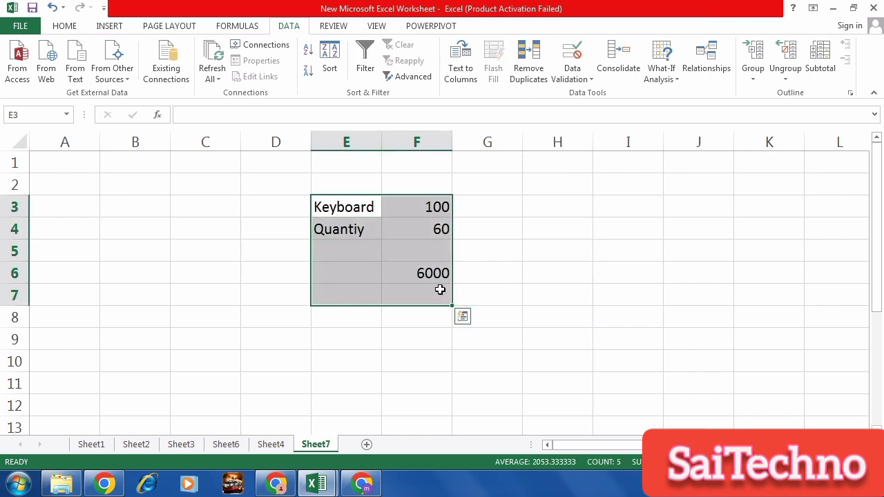
{"action": "key", "text": "Delete"}
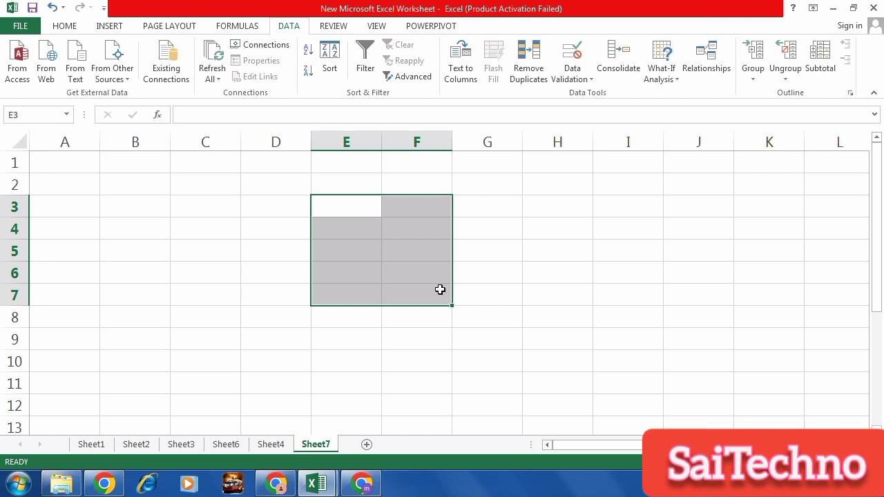
{"action": "left_click", "coordinate": [678, 84]}
{"action": "left_click", "coordinate": [673, 111]}
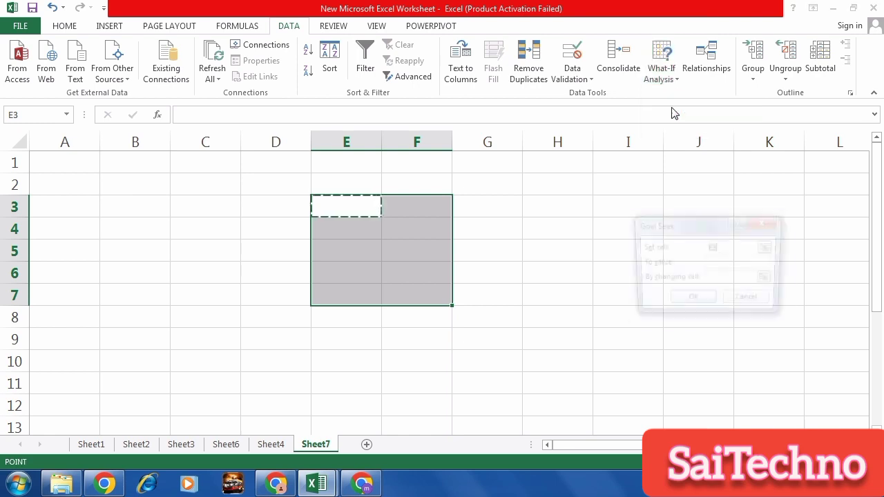
{"action": "left_click", "coordinate": [765, 222]}
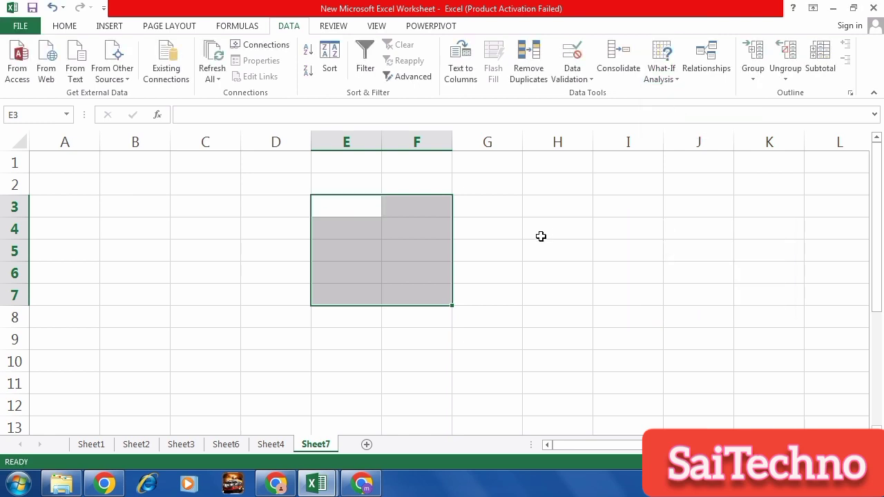
Enter the marks 45 in D3 and 50 in E3
{"action": "left_click", "coordinate": [249, 207]}
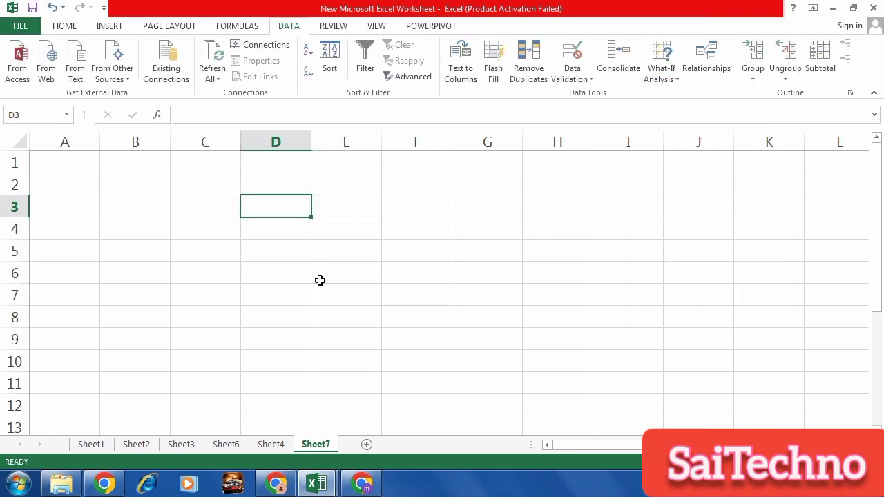
{"action": "type", "text": "45"}
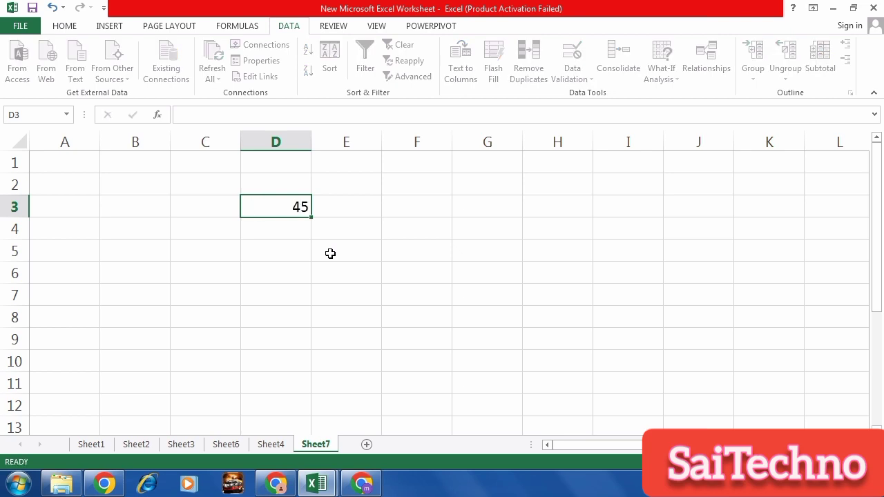
{"action": "key", "text": "Return"}
{"action": "key", "text": "Up"}
{"action": "key", "text": "Right"}
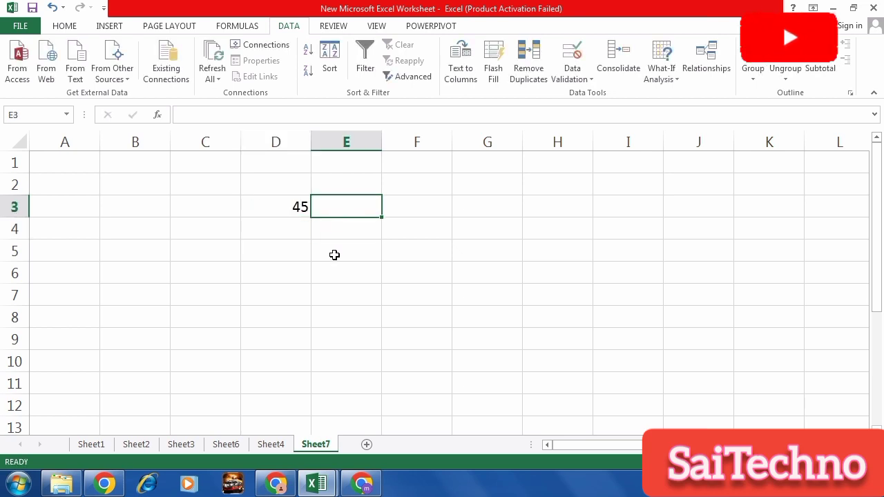
{"action": "type", "text": "50"}
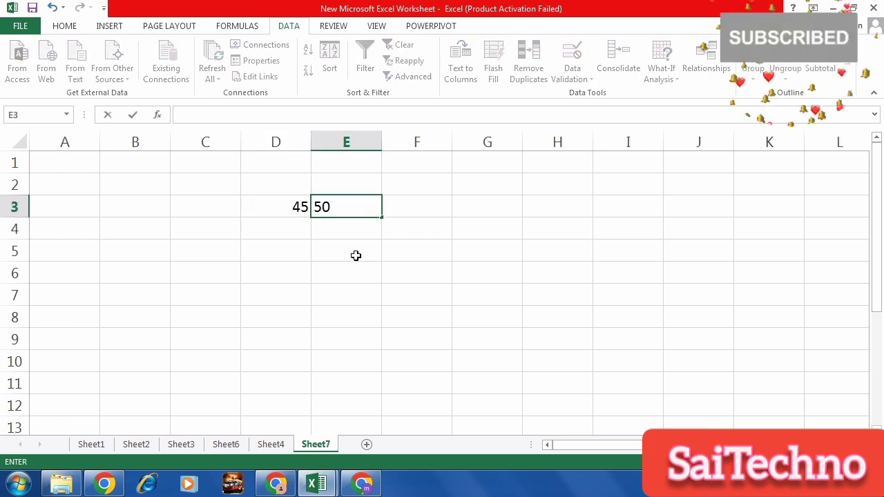
{"action": "key", "text": "Up"}
Enter the headings Hindi, English and Total in D2, E2 and F2 above the marks
{"action": "key", "text": "Left"}
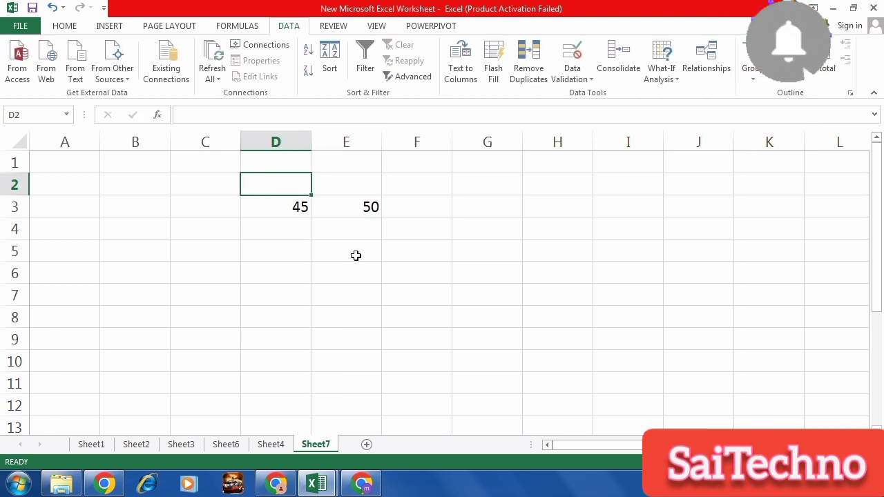
{"action": "type", "text": "Hindi"}
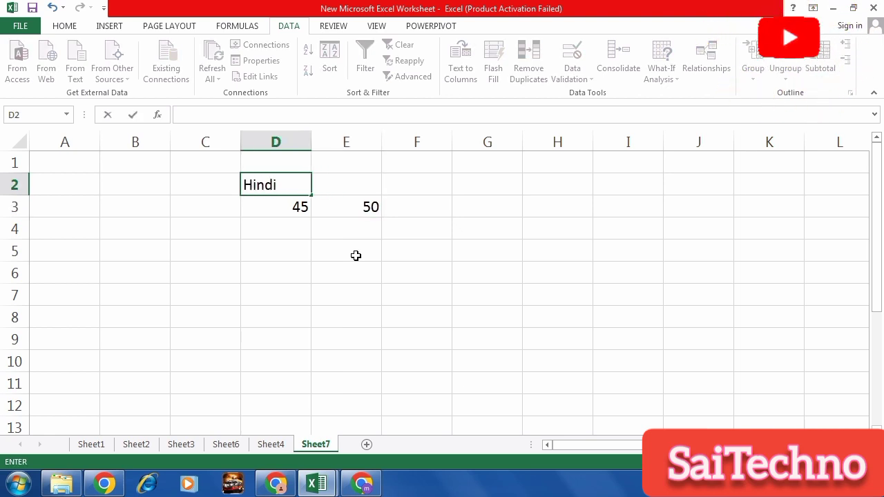
{"action": "key", "text": "Right"}
{"action": "type", "text": "En"}
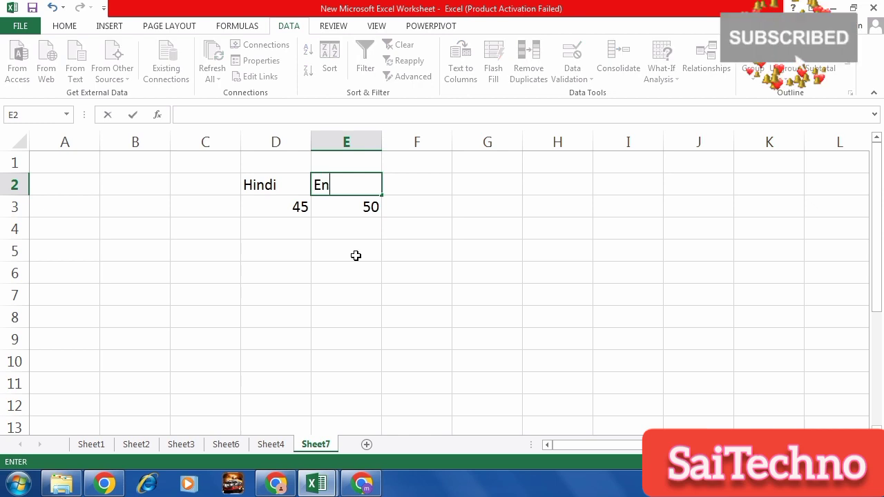
{"action": "type", "text": "glish"}
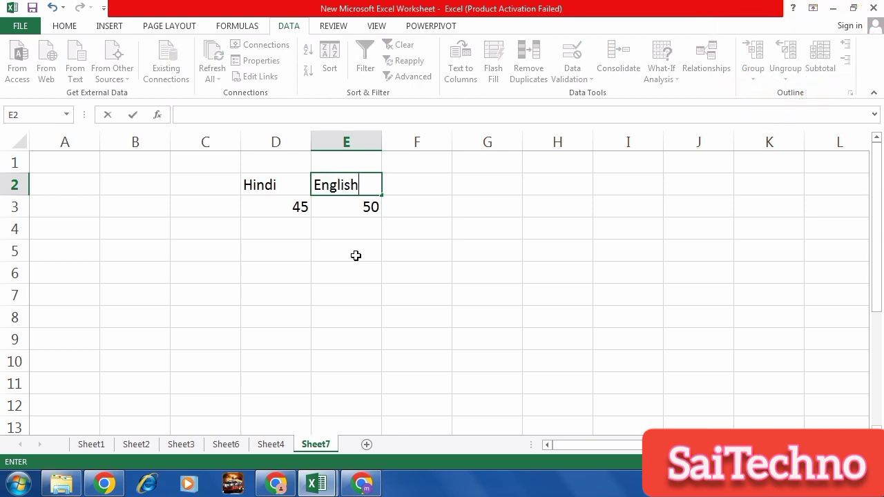
{"action": "key", "text": "Right"}
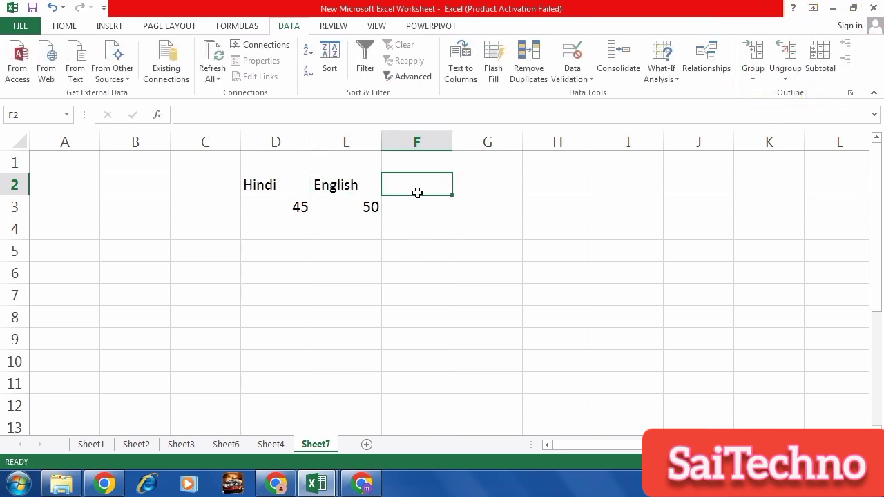
{"action": "type", "text": "Total"}
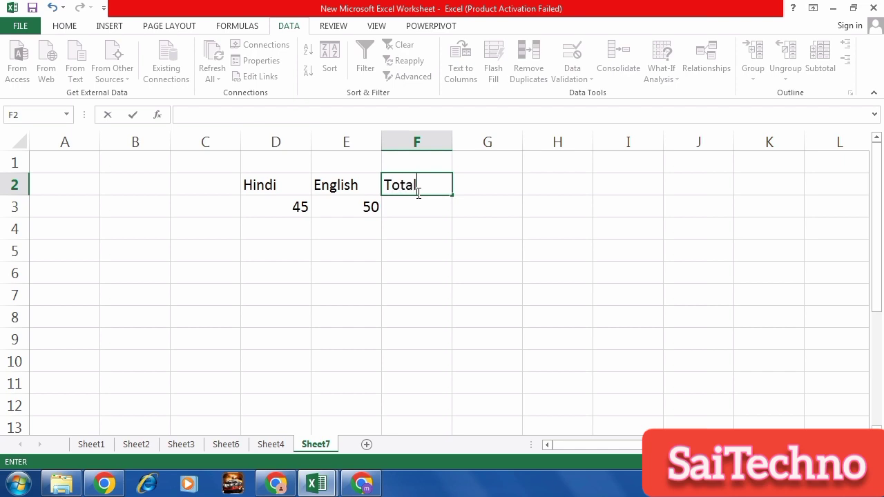
Sum the two marks in F3 with AutoSum over D3:E3 and reselect the total cell
{"action": "left_click", "coordinate": [413, 211]}
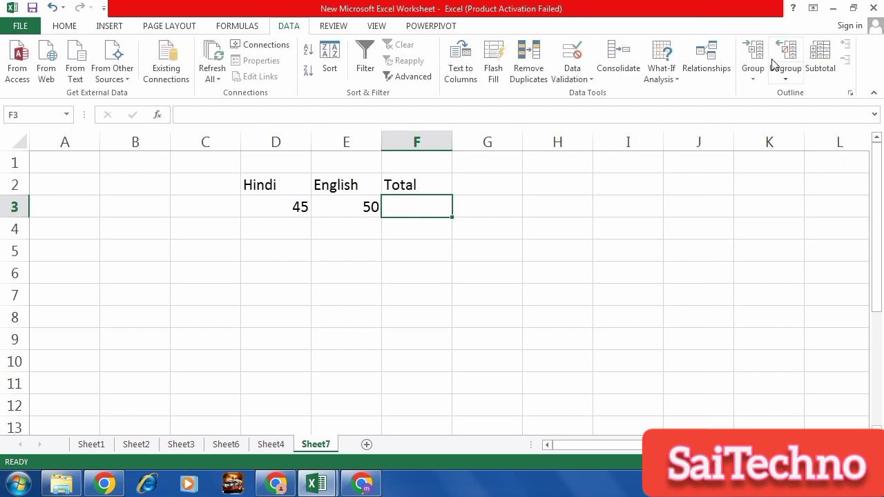
{"action": "left_click", "coordinate": [67, 26]}
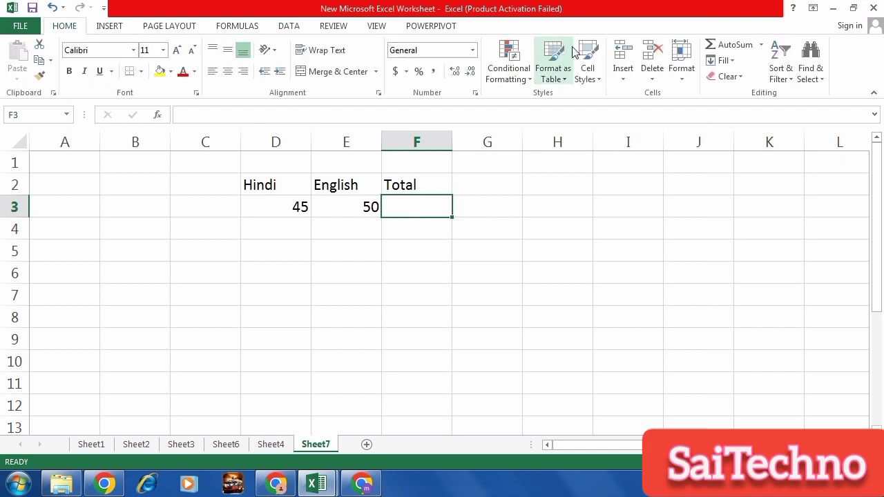
{"action": "left_click", "coordinate": [748, 51]}
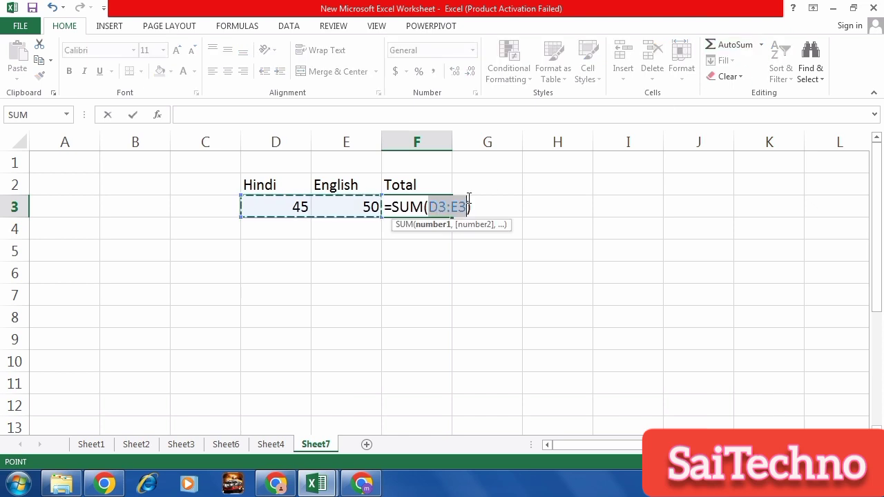
{"action": "key", "text": "Return"}
{"action": "left_click", "coordinate": [442, 207]}
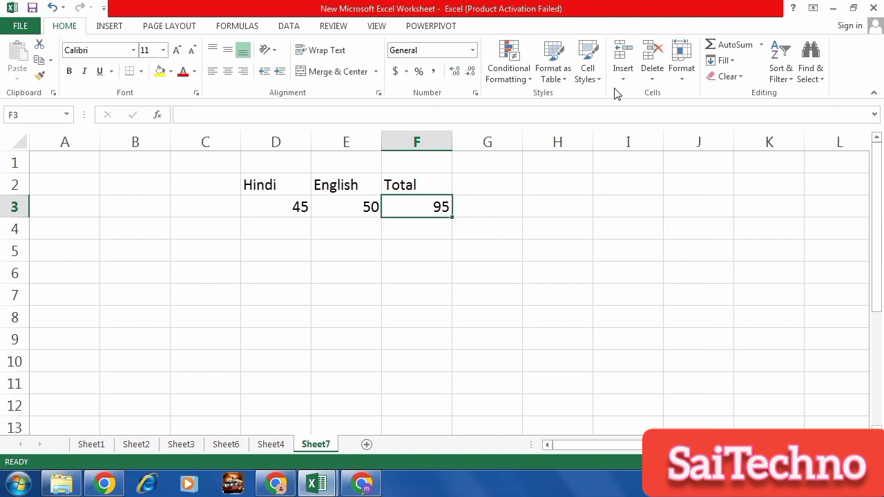
Run Goal Seek to bring the total in F3 to 120 by changing the Hindi mark in D3, and accept the solution
{"action": "left_click", "coordinate": [289, 27]}
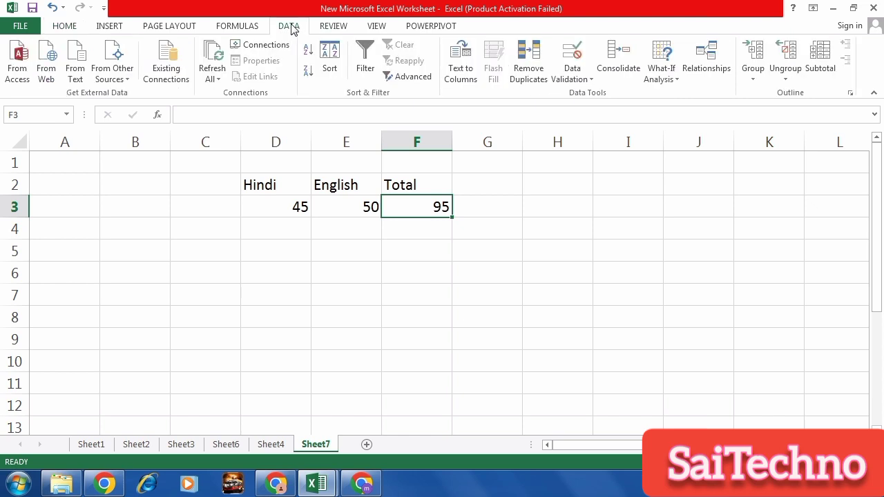
{"action": "left_click", "coordinate": [676, 81]}
{"action": "left_click", "coordinate": [684, 111]}
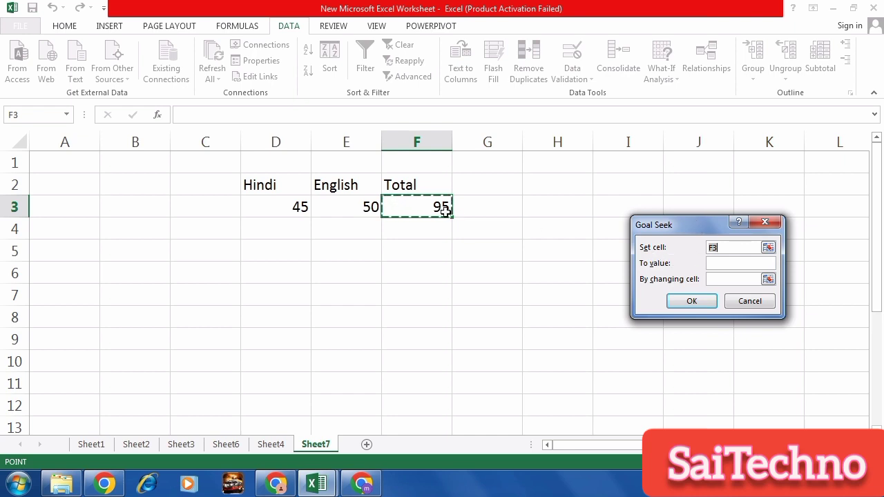
{"action": "left_click", "coordinate": [724, 280]}
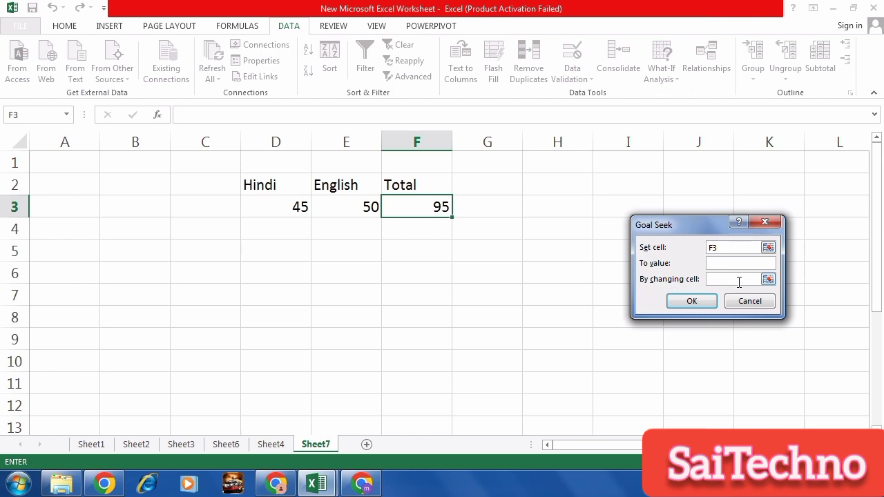
{"action": "left_click", "coordinate": [291, 206]}
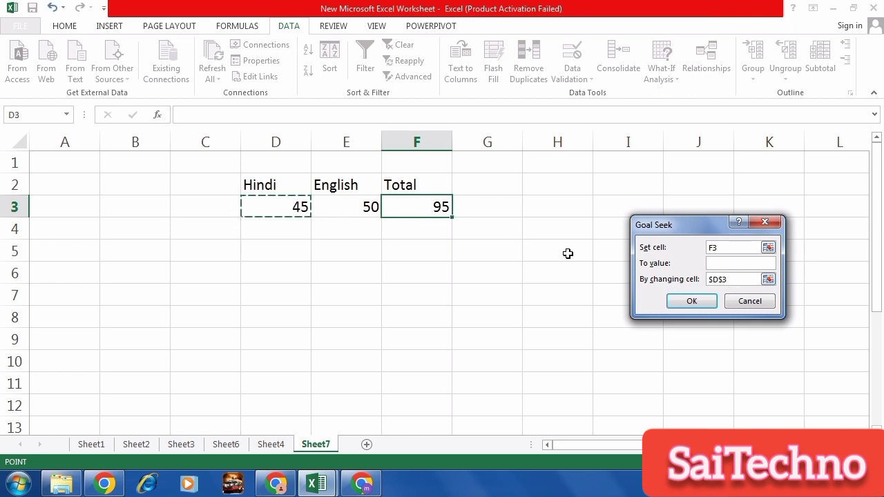
{"action": "left_click", "coordinate": [715, 263]}
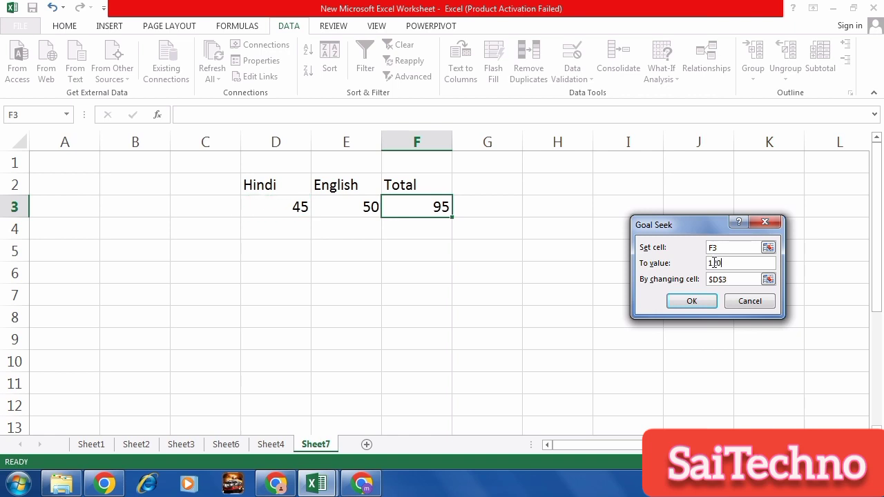
{"action": "left_click", "coordinate": [693, 302]}
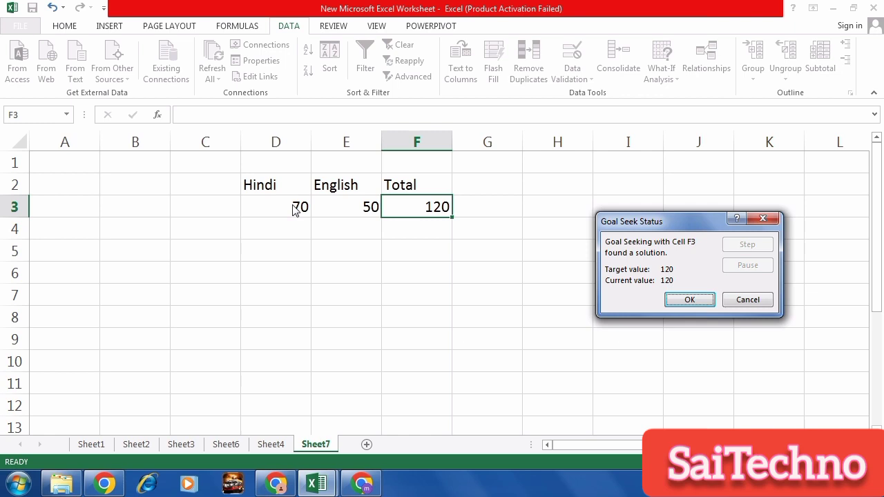
{"action": "left_click", "coordinate": [683, 298]}
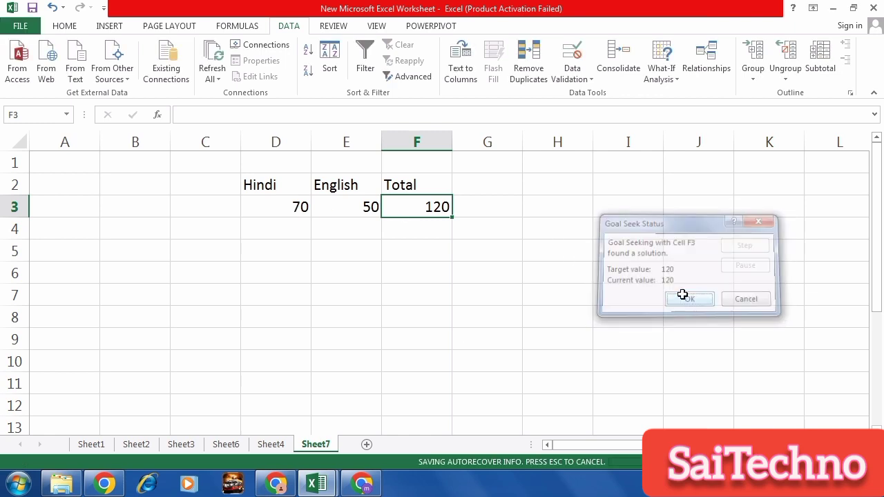
{"action": "left_click", "coordinate": [678, 80]}
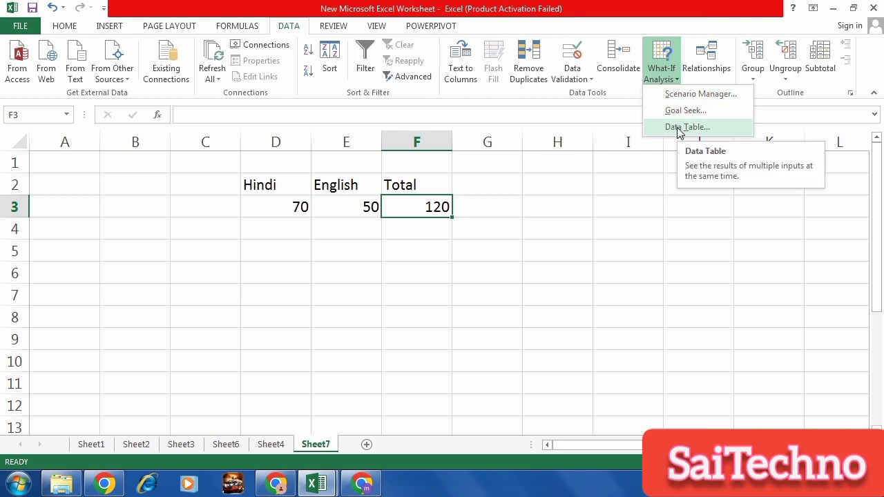
{"action": "left_click", "coordinate": [678, 128]}
{"action": "left_click", "coordinate": [760, 231]}
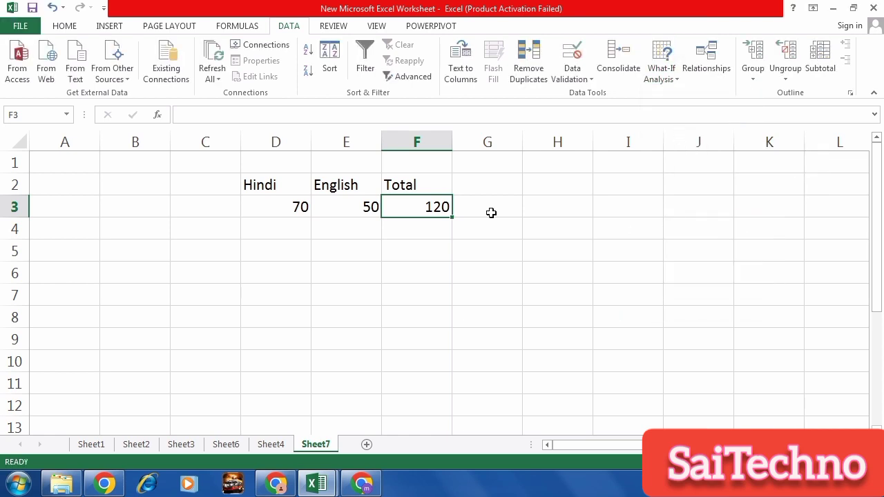
Clear the marks table in D2:F4 and enter 1 in both D3 and C5
{"action": "left_click_drag", "start_coordinate": [248, 177], "coordinate": [445, 222]}
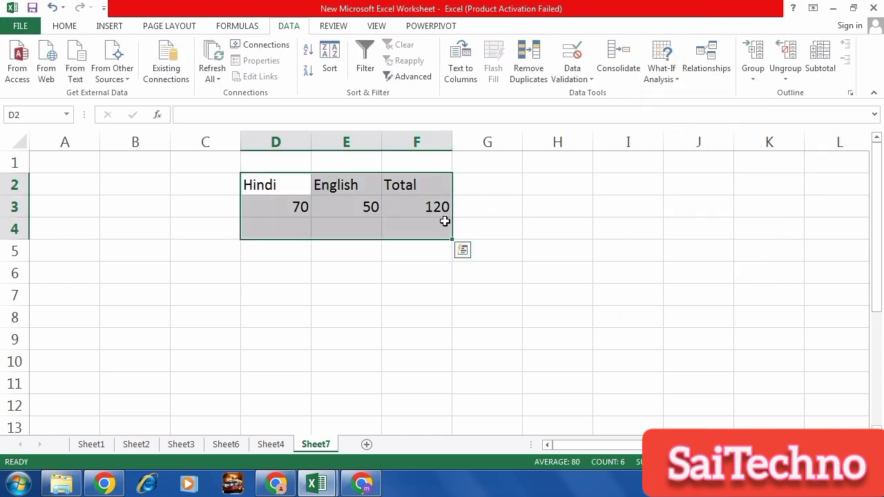
{"action": "key", "text": "Delete"}
{"action": "left_click", "coordinate": [290, 208]}
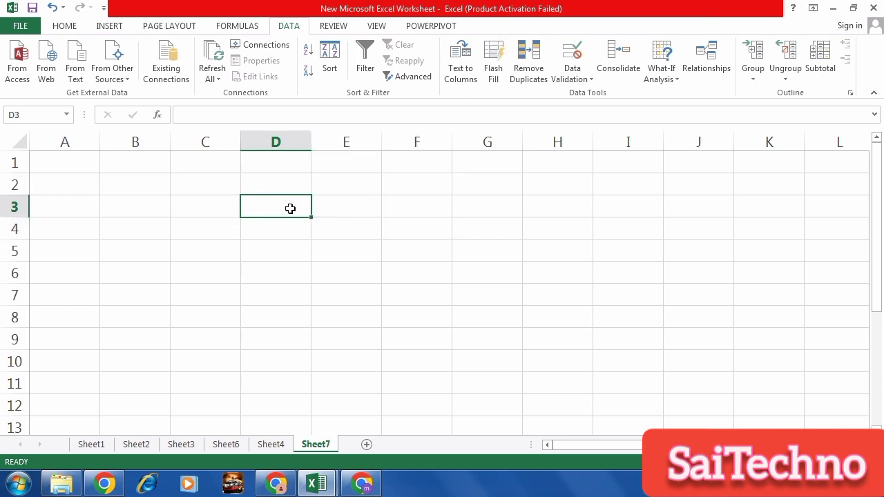
{"action": "type", "text": "1"}
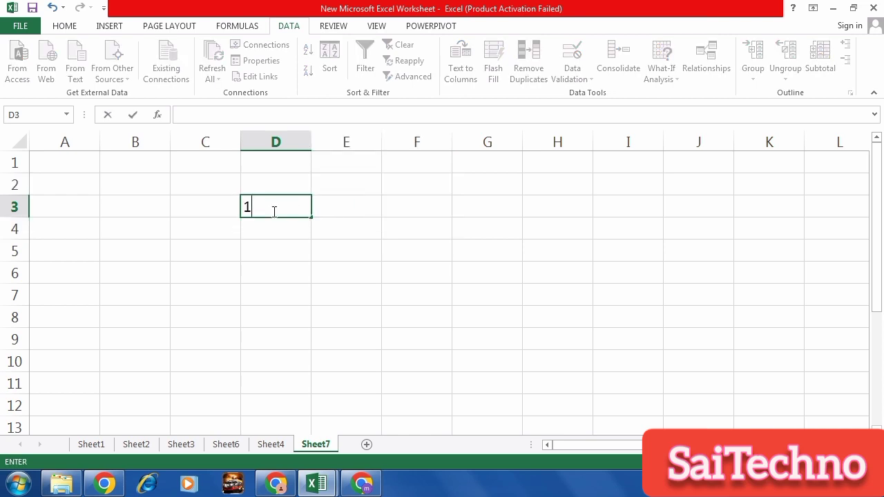
{"action": "left_click", "coordinate": [220, 253]}
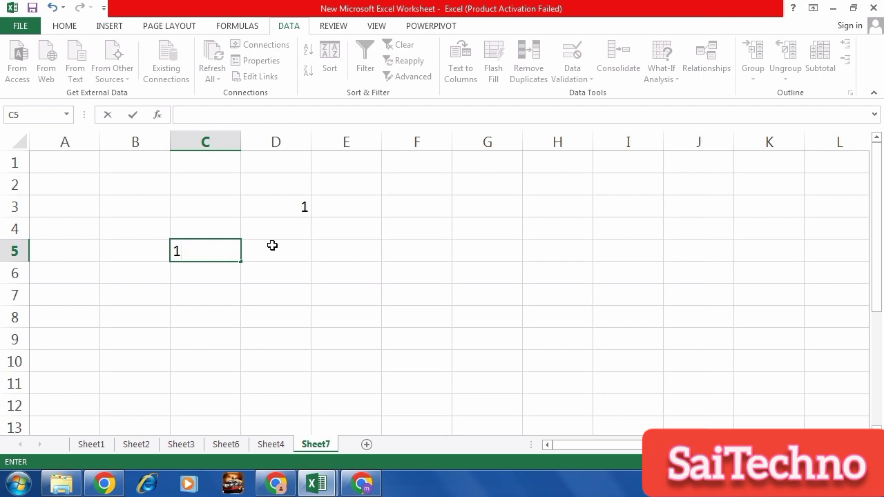
Enter the formula =D3*C5 in E5 to multiply the two input cells
{"action": "left_click", "coordinate": [335, 254]}
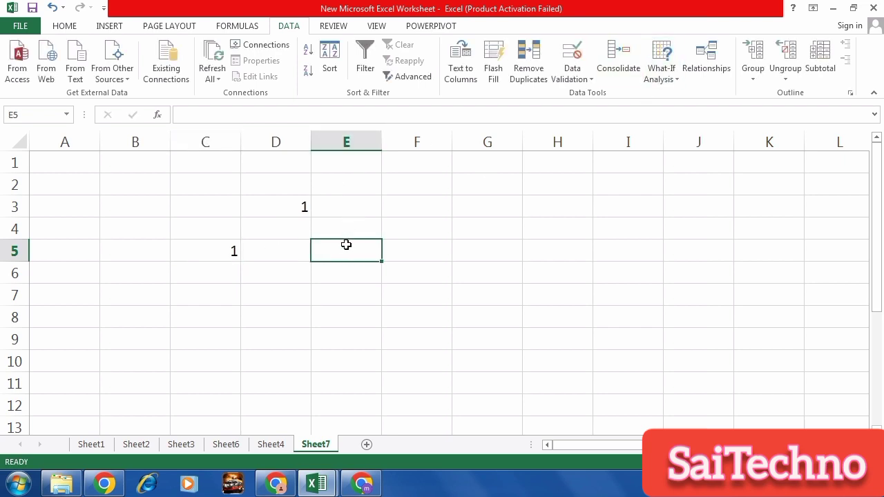
{"action": "type", "text": "="}
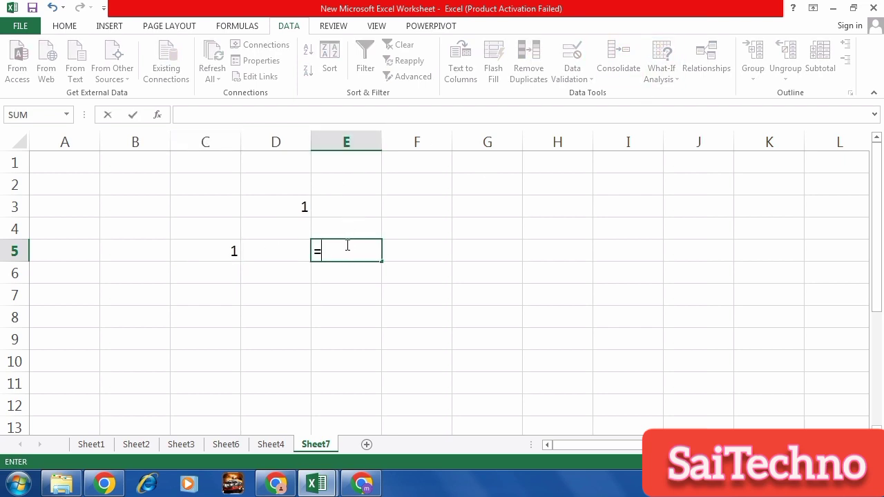
{"action": "left_click", "coordinate": [294, 212]}
{"action": "type", "text": "*"}
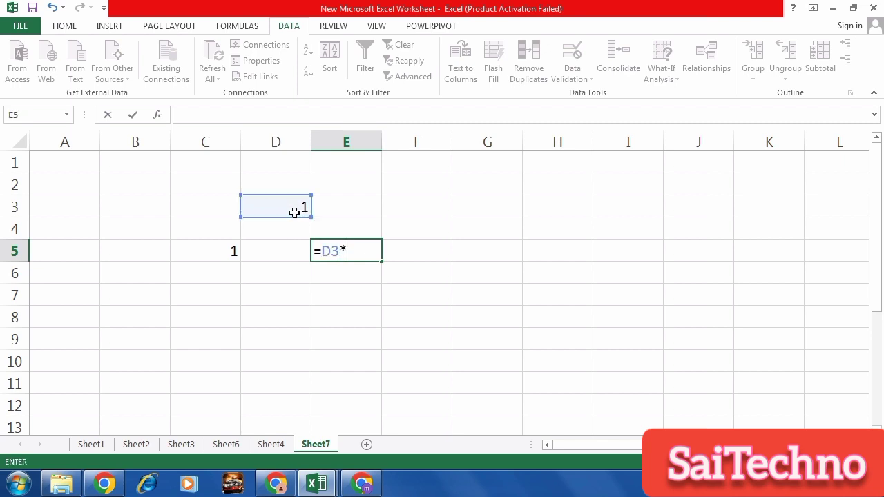
{"action": "left_click", "coordinate": [231, 256]}
{"action": "key", "text": "Return"}
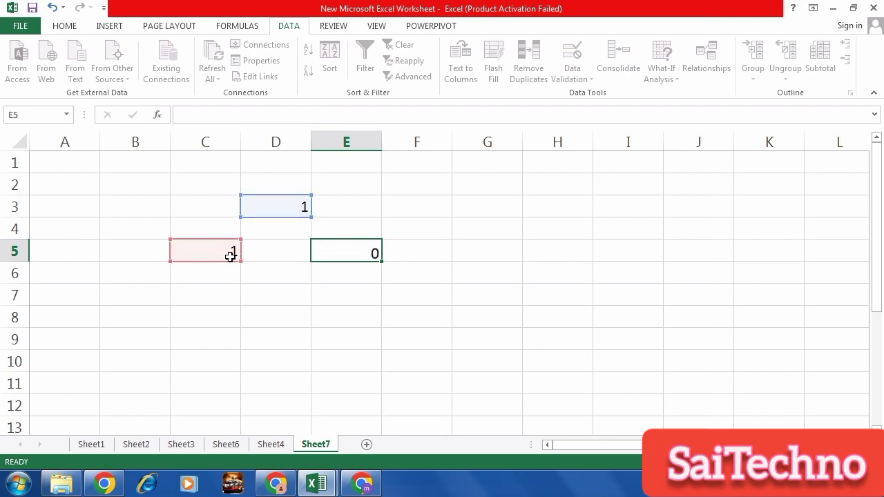
Fill E6:E14 with the numbers 2 through 10 down the column below the formula
{"action": "type", "text": "2"}
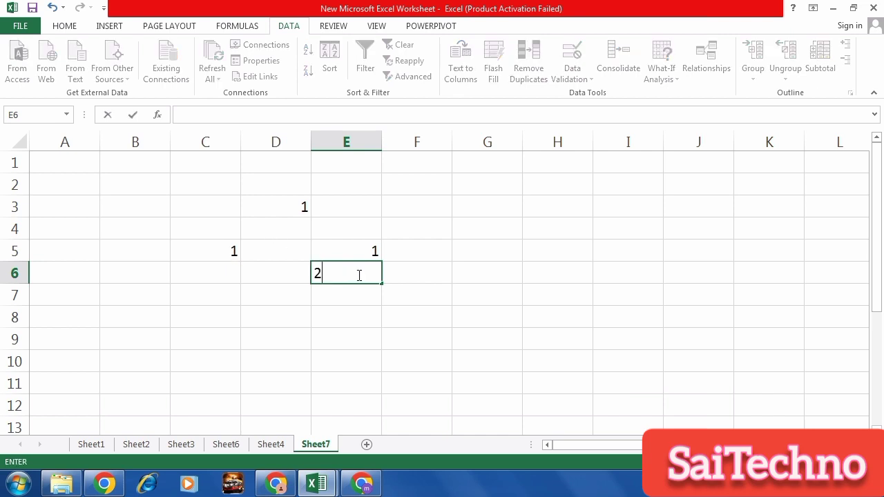
{"action": "key", "text": "Return"}
{"action": "type", "text": "3"}
{"action": "key", "text": "Return"}
{"action": "type", "text": "4"}
{"action": "key", "text": "Return"}
{"action": "type", "text": "5"}
{"action": "key", "text": "Return"}
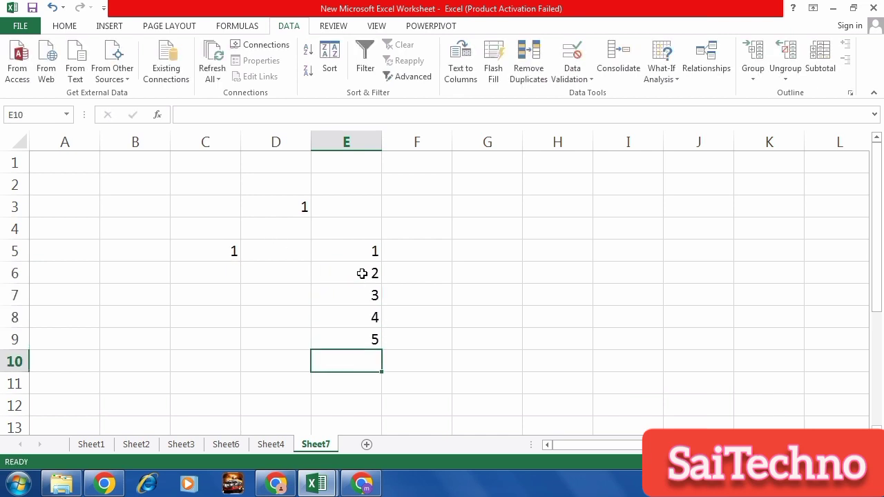
{"action": "type", "text": "6"}
{"action": "key", "text": "Return"}
{"action": "type", "text": "7"}
{"action": "key", "text": "Return"}
{"action": "type", "text": "8"}
{"action": "key", "text": "Return"}
{"action": "type", "text": "9"}
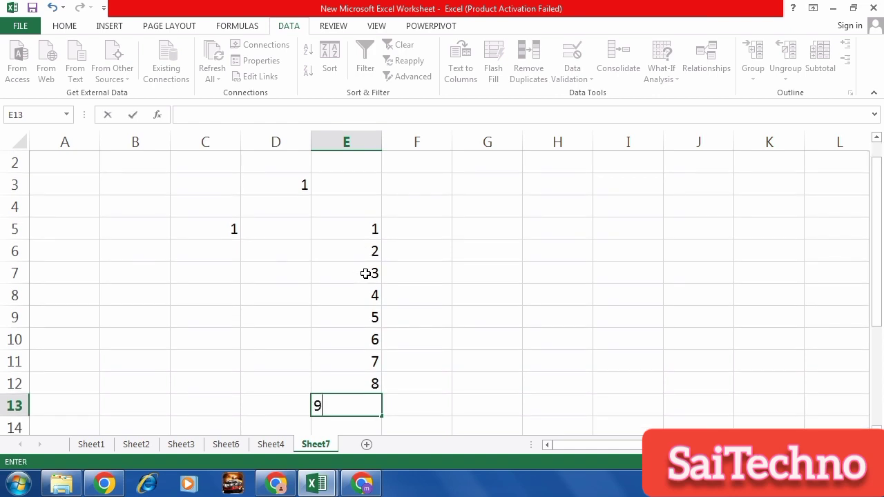
{"action": "key", "text": "Return"}
{"action": "type", "text": "10"}
{"action": "key", "text": "Return"}
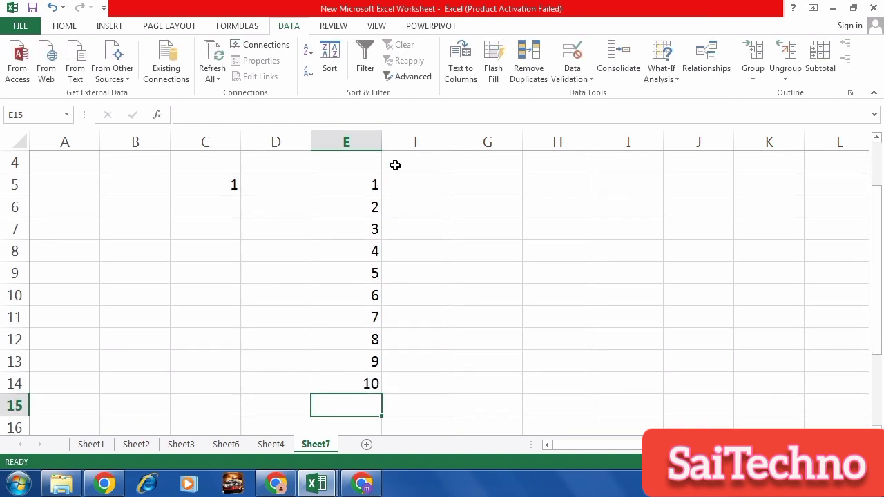
Enter 2, 3, 4 and 5 across F5:I5 beside the formula and clear the stray 4 from G6
{"action": "left_click", "coordinate": [401, 183]}
{"action": "type", "text": "2"}
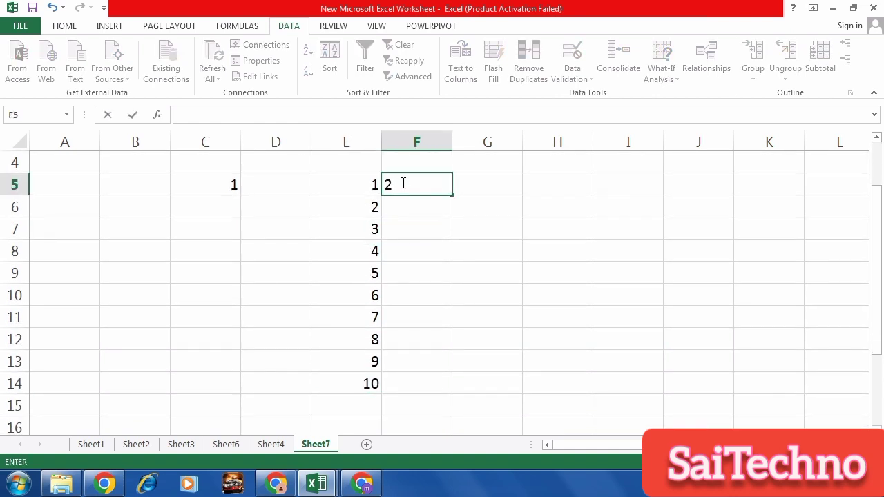
{"action": "key", "text": "Tab"}
{"action": "type", "text": "3"}
{"action": "key", "text": "Down"}
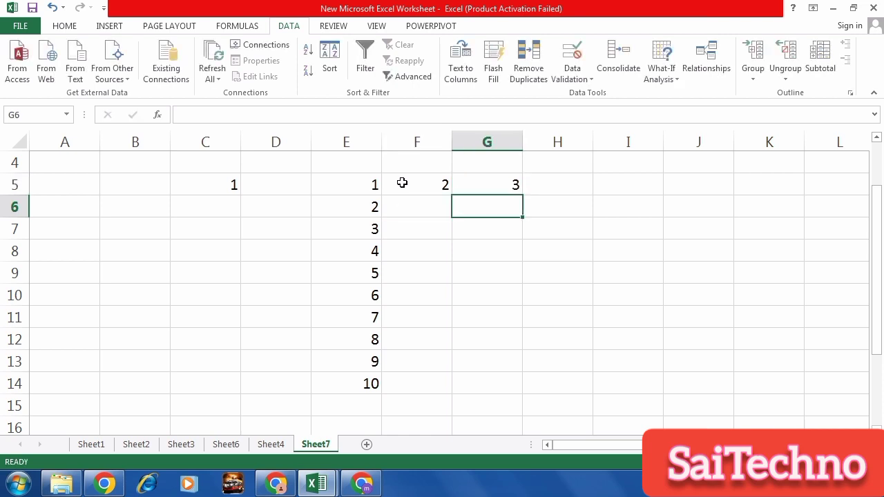
{"action": "type", "text": "4"}
{"action": "key", "text": "Tab"}
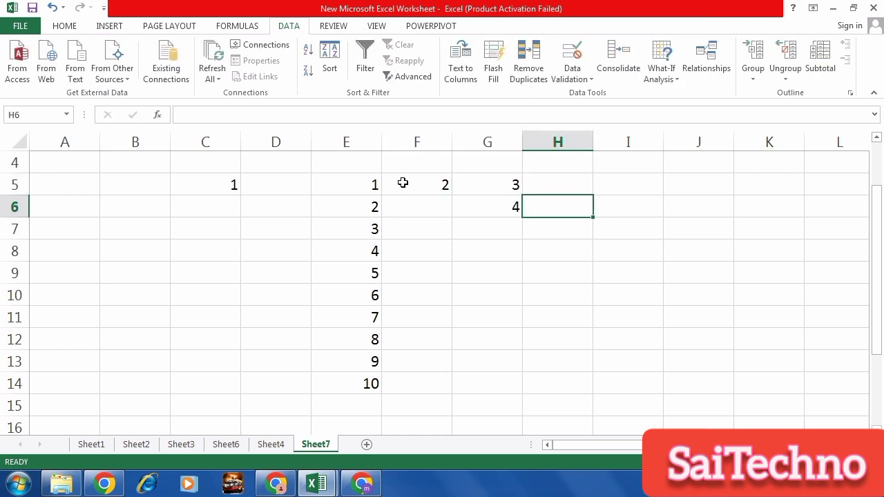
{"action": "left_click", "coordinate": [530, 187]}
{"action": "type", "text": "4"}
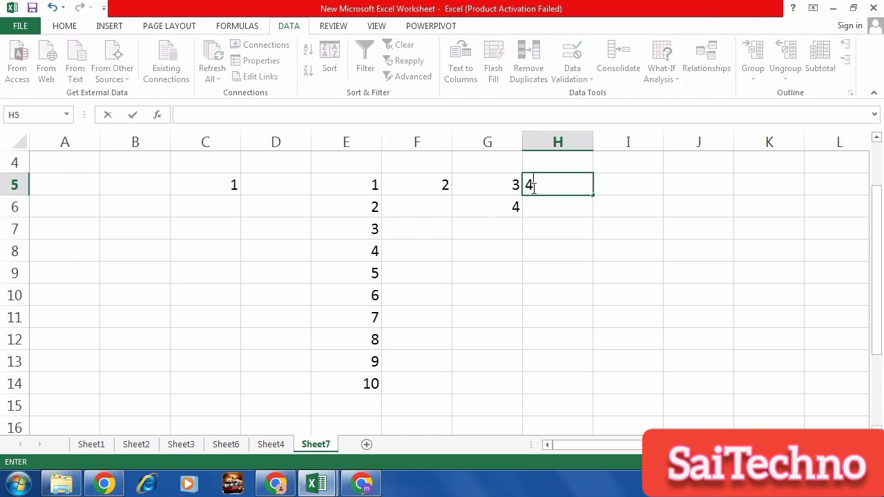
{"action": "key", "text": "Tab"}
{"action": "type", "text": "6"}
{"action": "key", "text": "ctrl+Return"}
{"action": "key", "text": "Right"}
{"action": "left_click", "coordinate": [623, 181]}
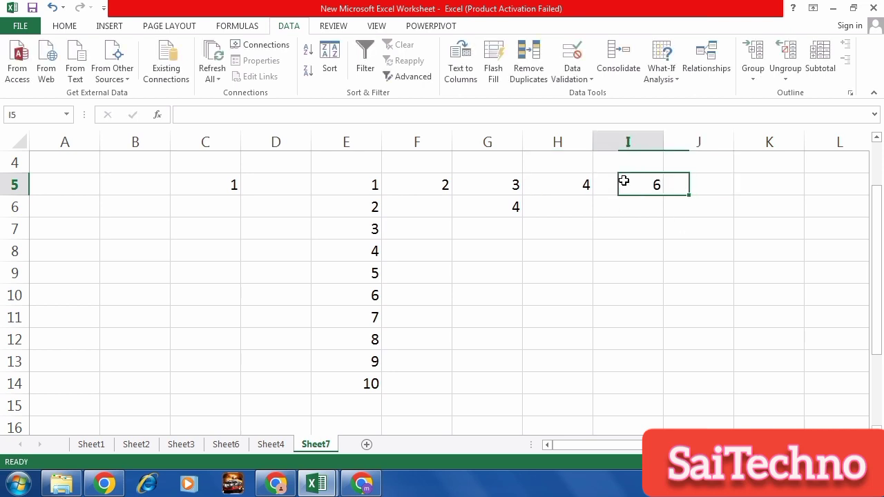
{"action": "type", "text": "5"}
{"action": "key", "text": "Return"}
{"action": "left_click", "coordinate": [509, 212]}
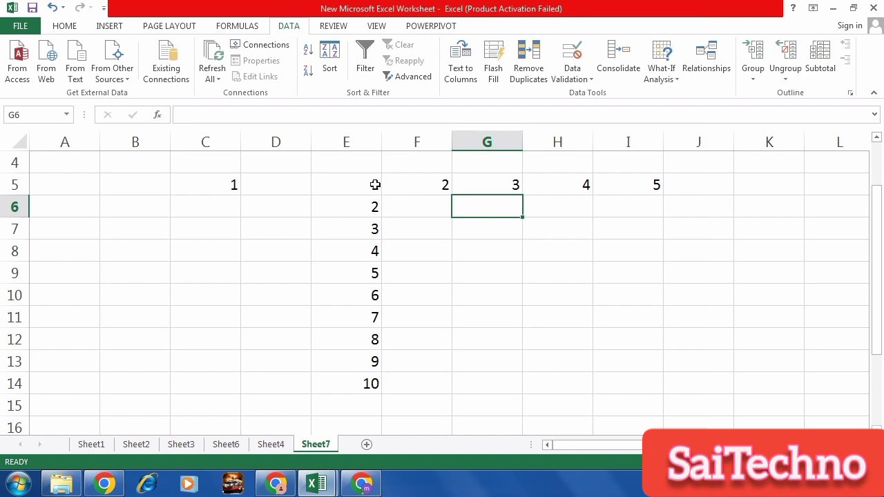
Create a What-If data table over E5:J14 with D3 as the row input cell and C5 as the column input cell
{"action": "left_click_drag", "start_coordinate": [376, 185], "coordinate": [708, 393]}
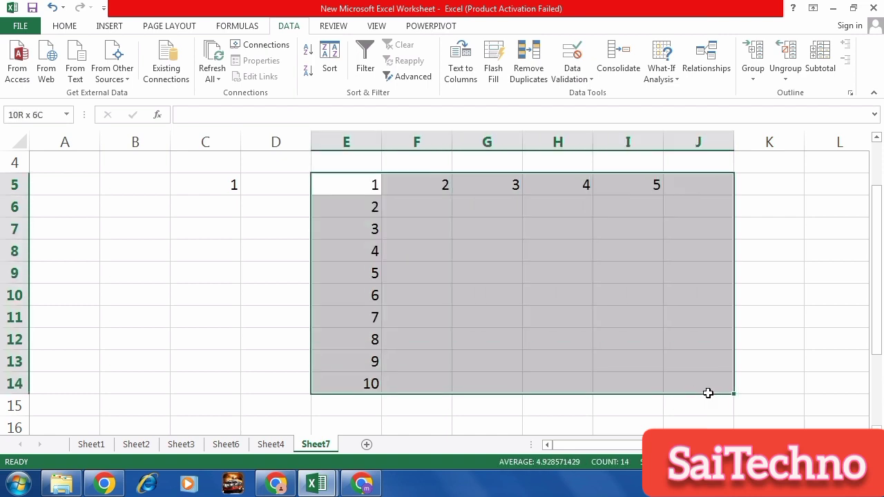
{"action": "left_click", "coordinate": [674, 80]}
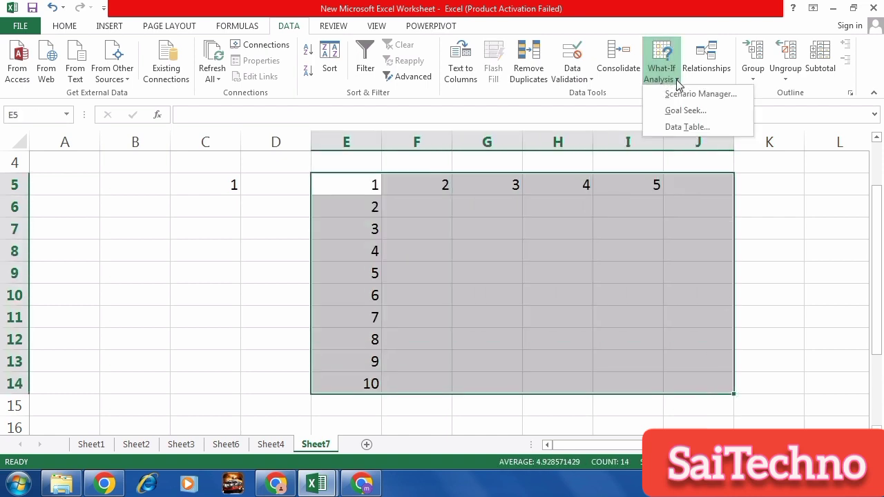
{"action": "left_click", "coordinate": [682, 127]}
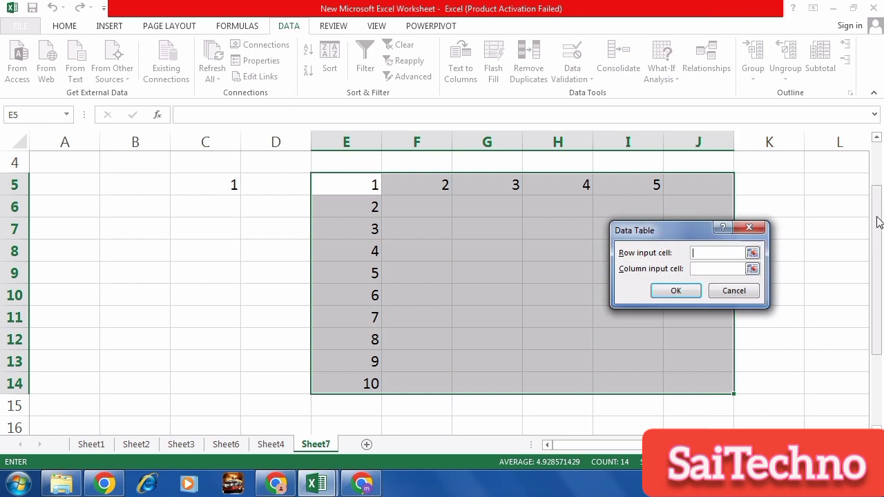
{"action": "left_click_drag", "start_coordinate": [878, 221], "coordinate": [875, 177]}
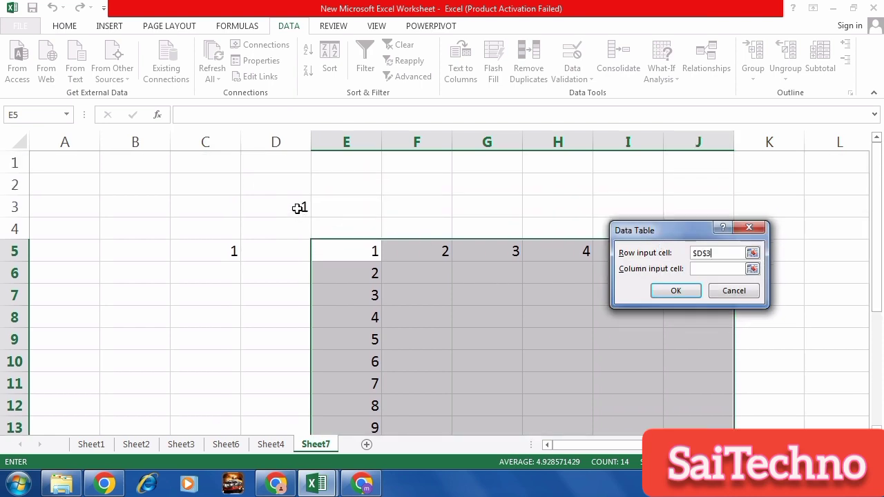
{"action": "left_click", "coordinate": [718, 269]}
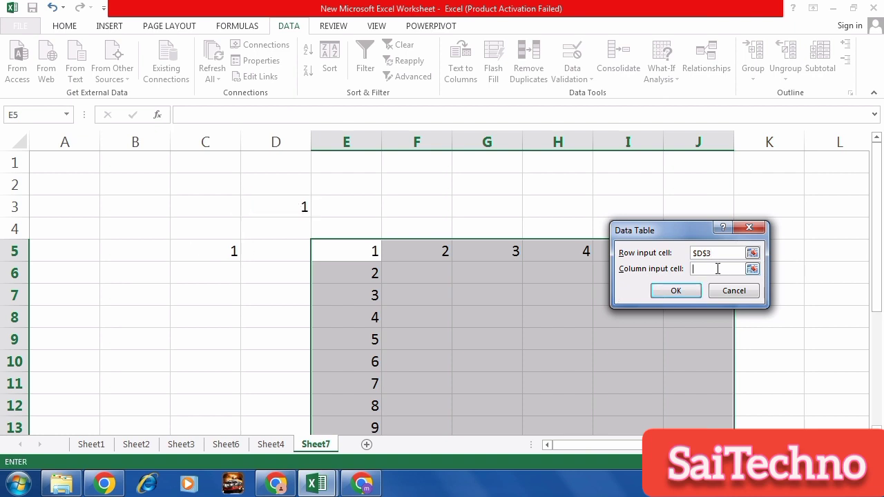
{"action": "left_click", "coordinate": [233, 251]}
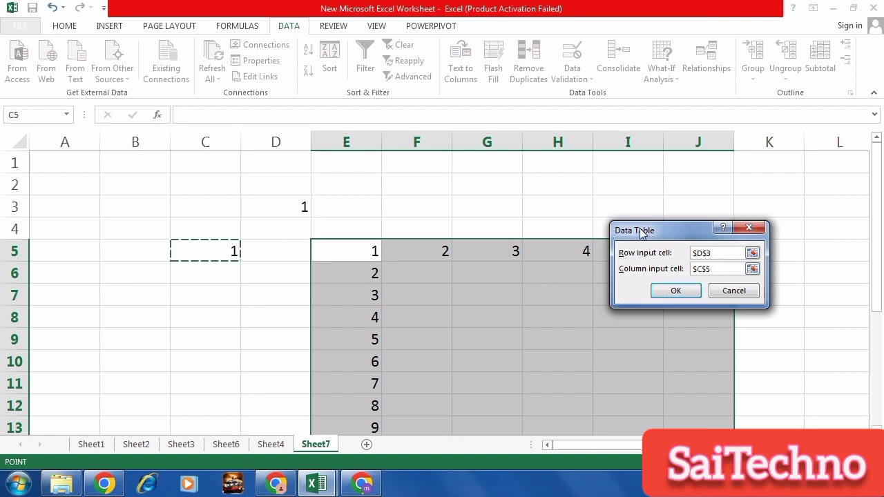
{"action": "left_click_drag", "start_coordinate": [641, 231], "coordinate": [104, 166]}
{"action": "left_click", "coordinate": [131, 224]}
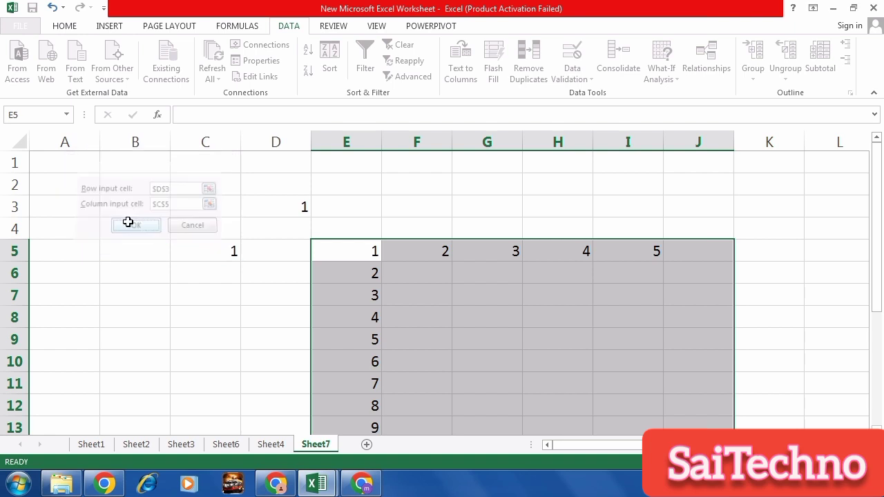
{"action": "scroll", "coordinate": [599, 288], "scroll_direction": "down", "scroll_amount": 2}
{"action": "scroll", "coordinate": [588, 289], "scroll_direction": "up", "scroll_amount": 2}
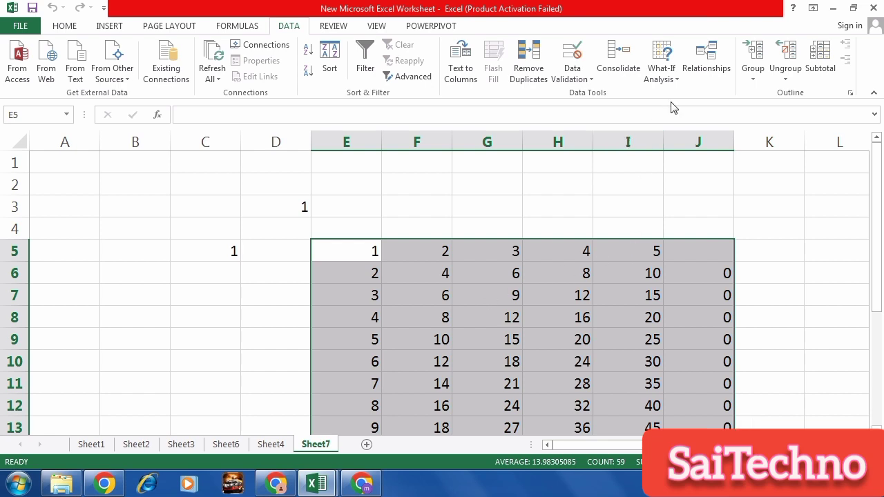
{"action": "left_click", "coordinate": [667, 73]}
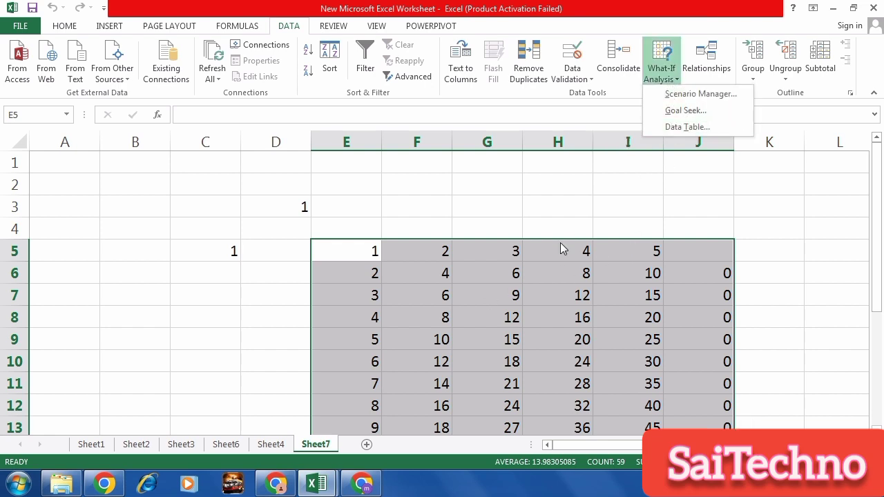
{"action": "left_click", "coordinate": [525, 253]}
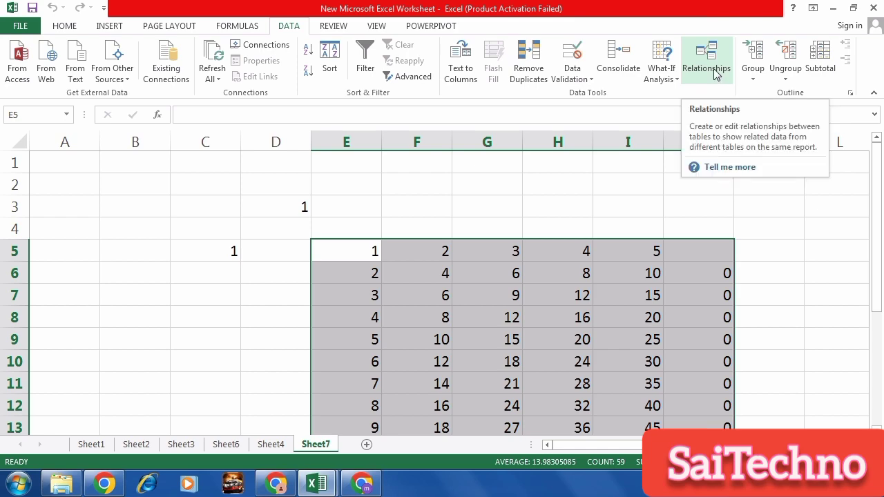
Compare the Fees table on Sheet4 with the Course table on Sheet3, checking which columns they share
{"action": "left_click", "coordinate": [280, 446]}
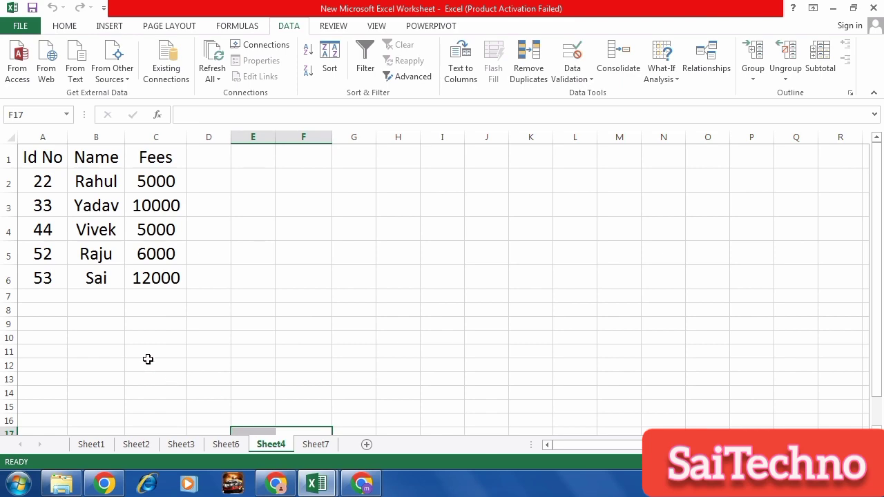
{"action": "left_click", "coordinate": [231, 447]}
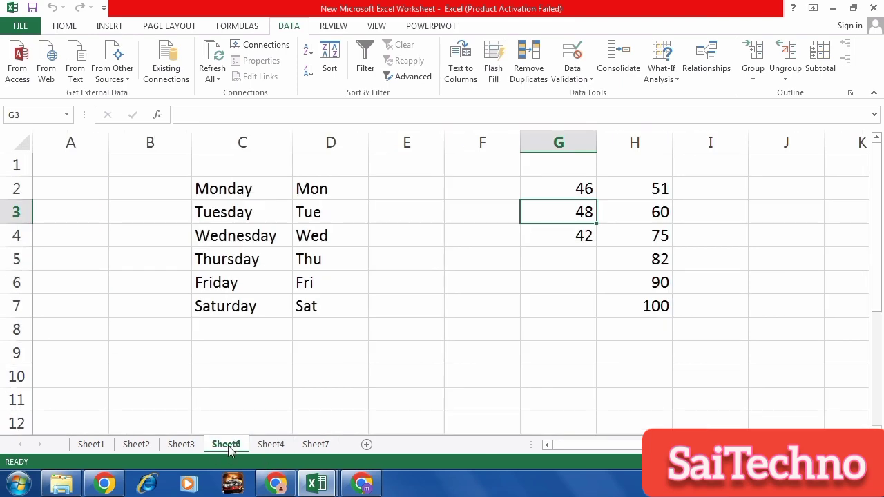
{"action": "left_click", "coordinate": [274, 446]}
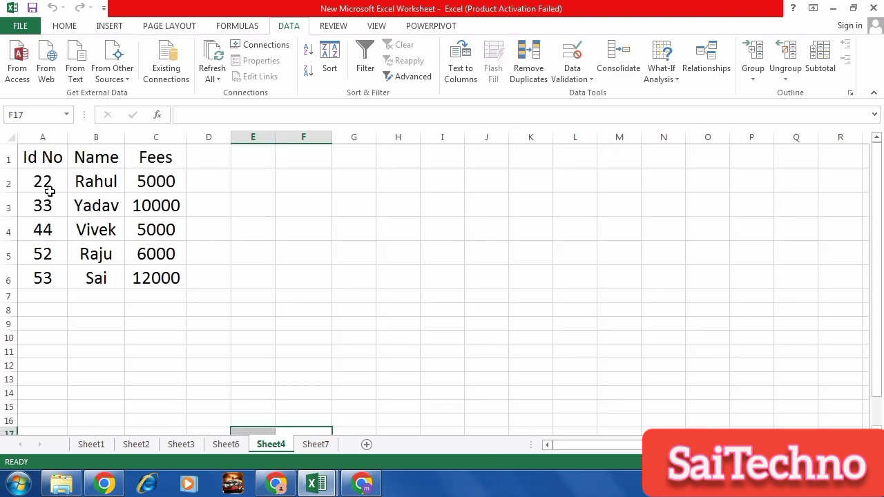
{"action": "left_click_drag", "start_coordinate": [40, 158], "coordinate": [165, 286]}
{"action": "left_click", "coordinate": [181, 444]}
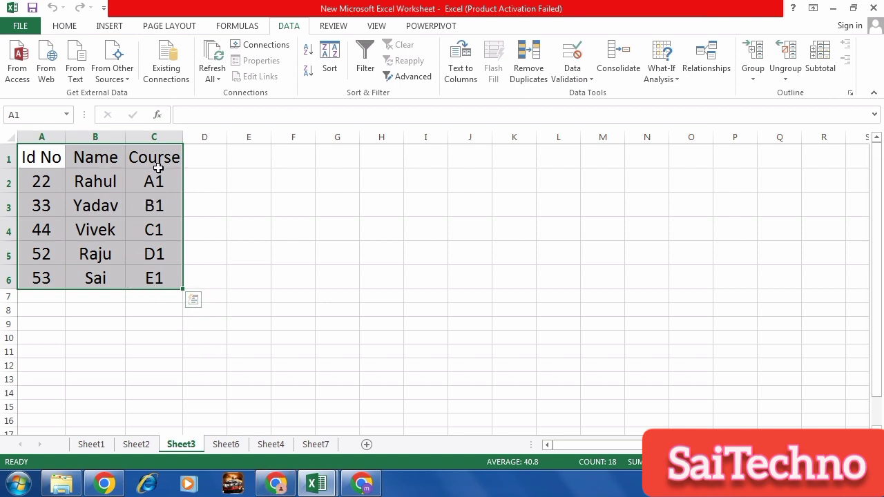
{"action": "left_click", "coordinate": [276, 447]}
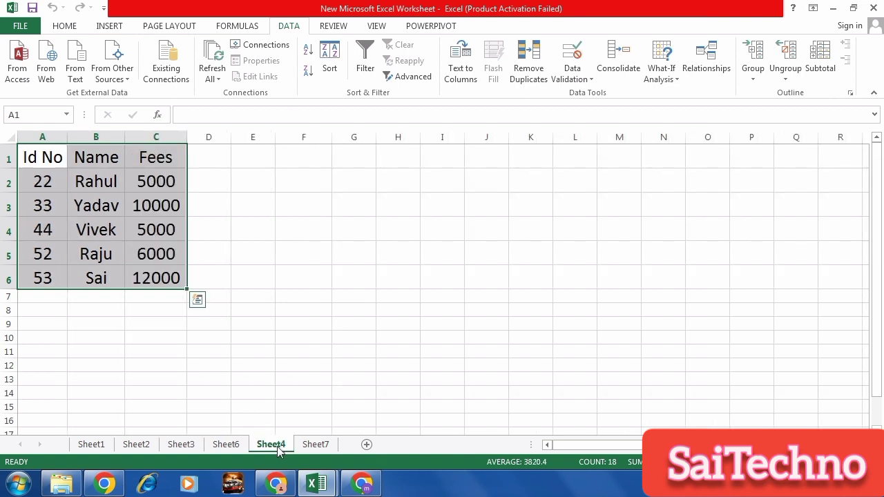
{"action": "left_click", "coordinate": [181, 447]}
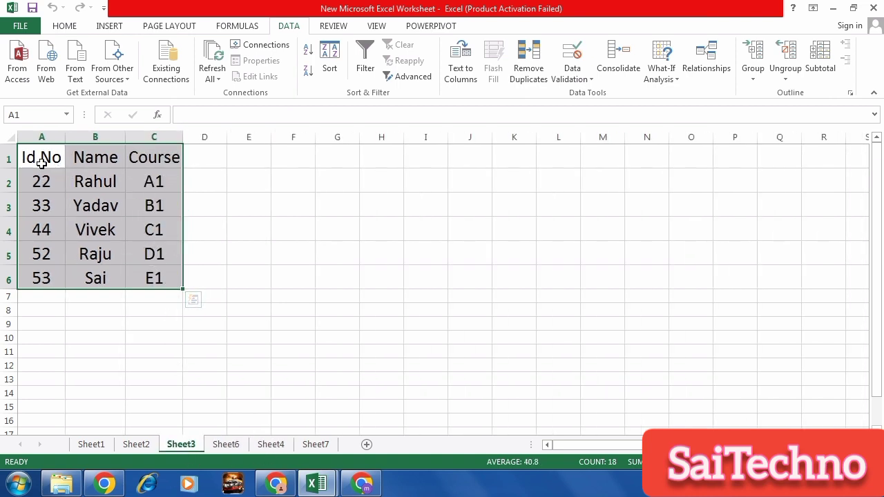
Create a PivotTable from A1:C6 on Sheet3 on a new worksheet, adding the data to the Data Model
{"action": "left_click_drag", "start_coordinate": [38, 155], "coordinate": [138, 280]}
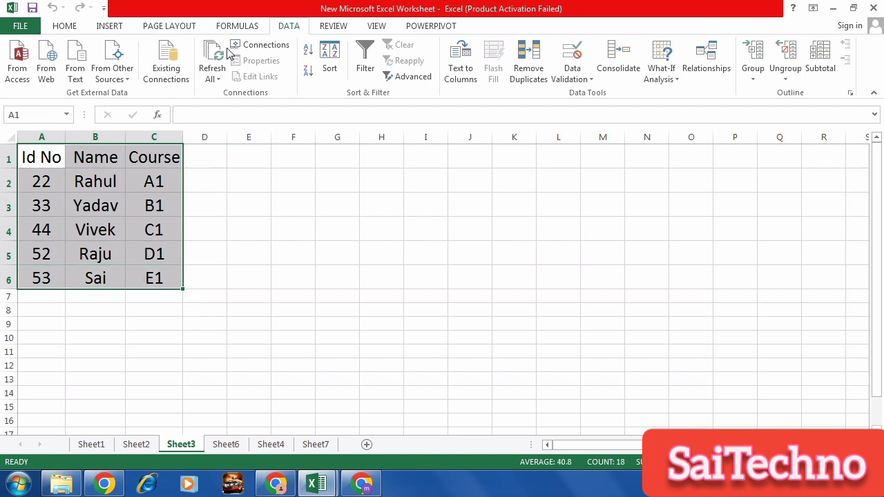
{"action": "left_click", "coordinate": [112, 26]}
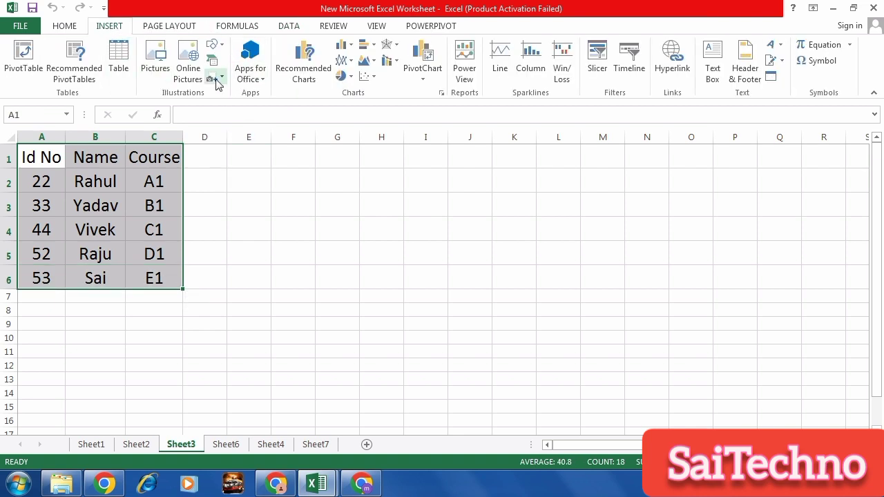
{"action": "left_click", "coordinate": [31, 69]}
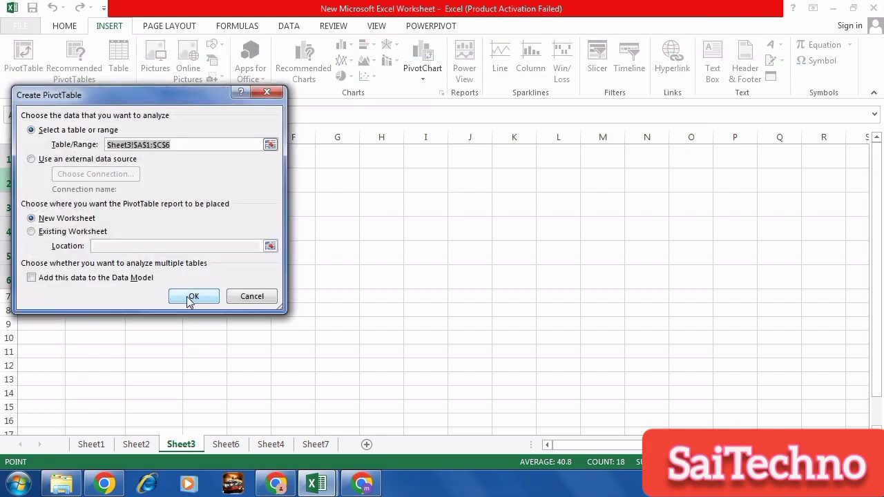
{"action": "left_click_drag", "start_coordinate": [94, 101], "coordinate": [674, 66]}
{"action": "left_click", "coordinate": [611, 243]}
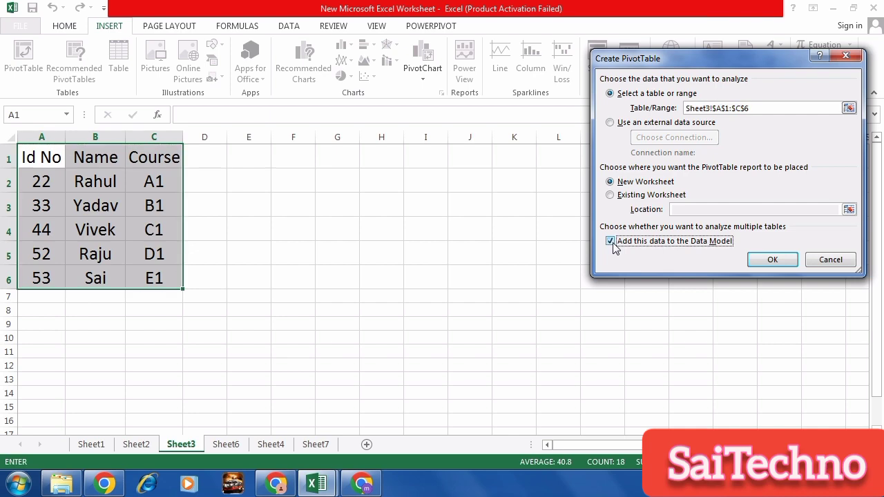
{"action": "left_click", "coordinate": [773, 261]}
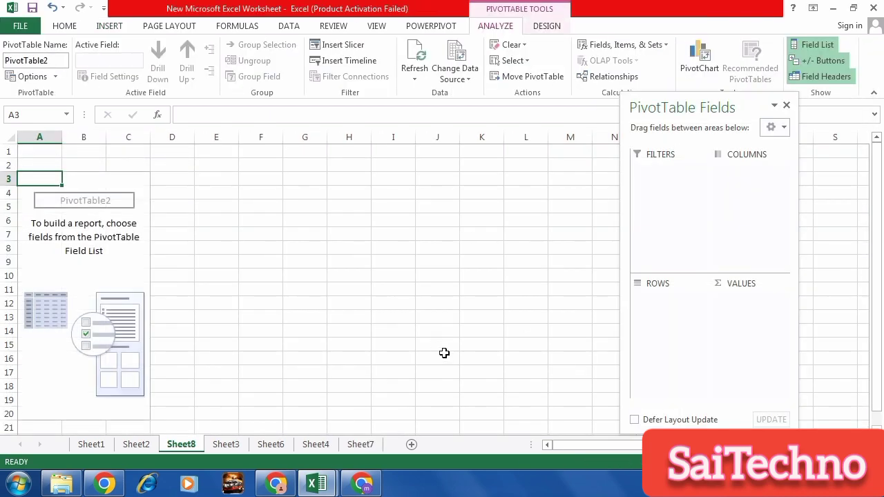
Convert the Id No, Name and Fees range A1:C6 on Sheet4 into a table with a header row
{"action": "left_click", "coordinate": [361, 444]}
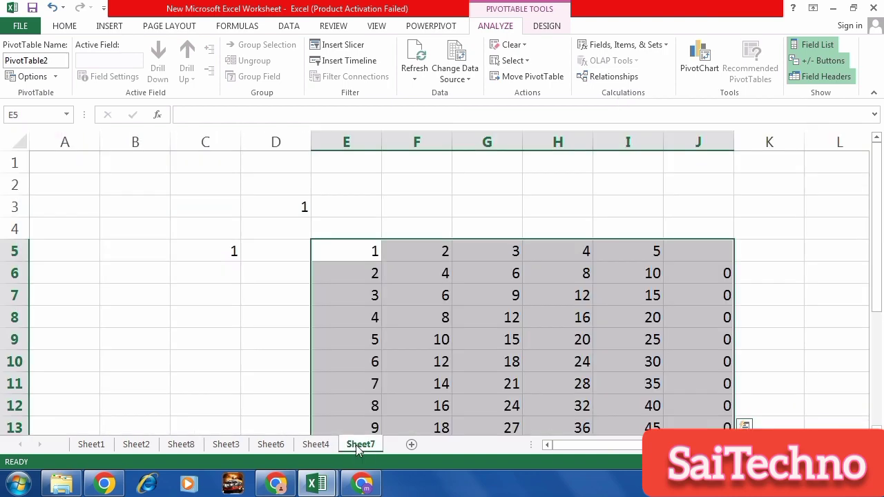
{"action": "left_click", "coordinate": [319, 445]}
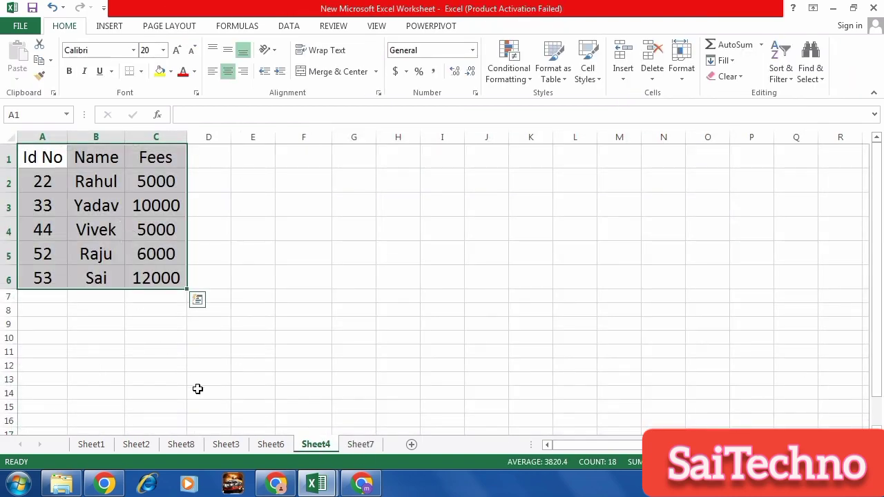
{"action": "left_click", "coordinate": [225, 446]}
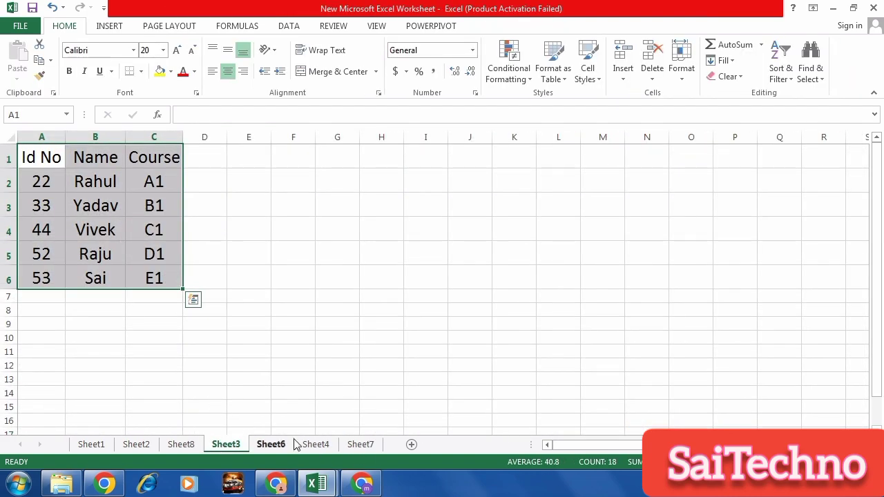
{"action": "left_click", "coordinate": [328, 443]}
{"action": "left_click", "coordinate": [148, 207]}
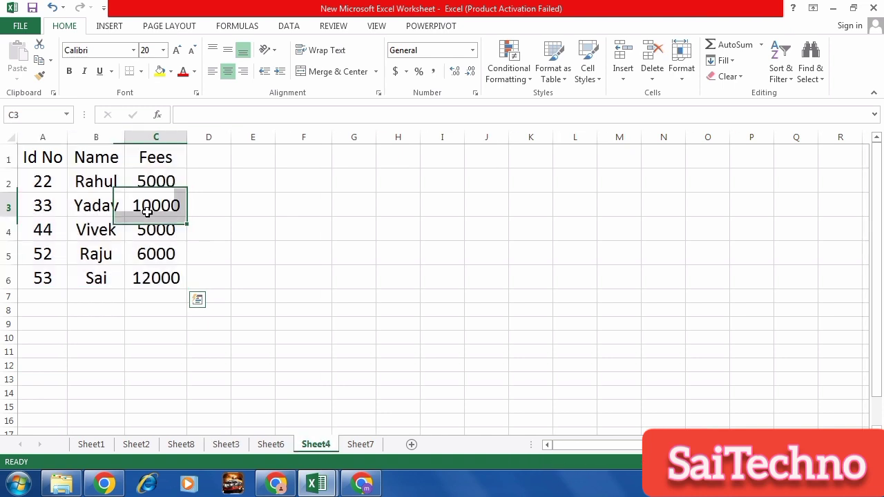
{"action": "left_click_drag", "start_coordinate": [43, 158], "coordinate": [183, 281]}
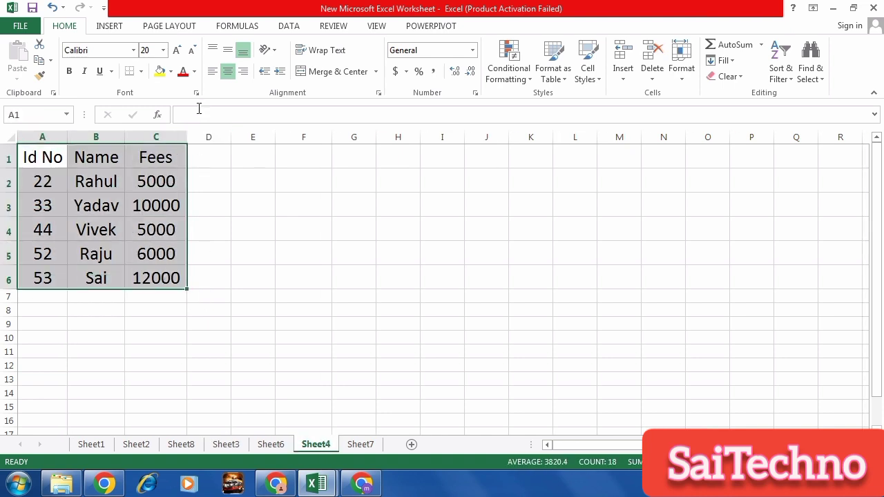
{"action": "left_click", "coordinate": [110, 26]}
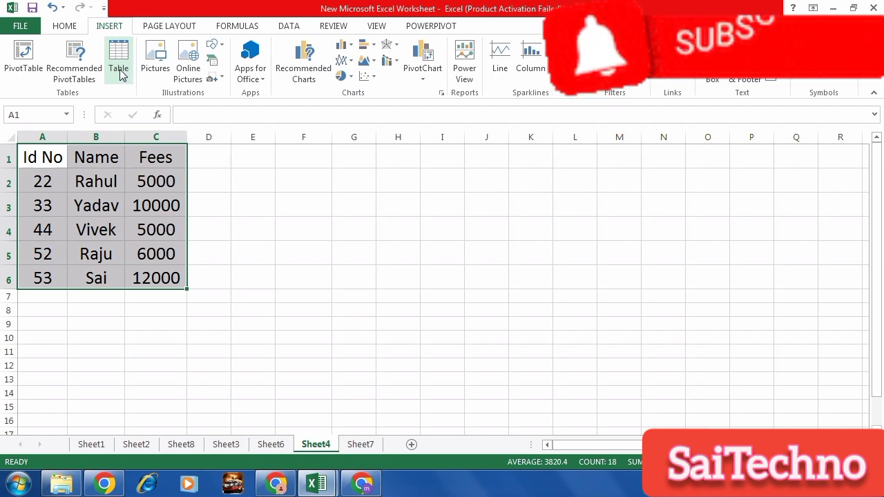
{"action": "left_click", "coordinate": [118, 60]}
{"action": "left_click", "coordinate": [718, 200]}
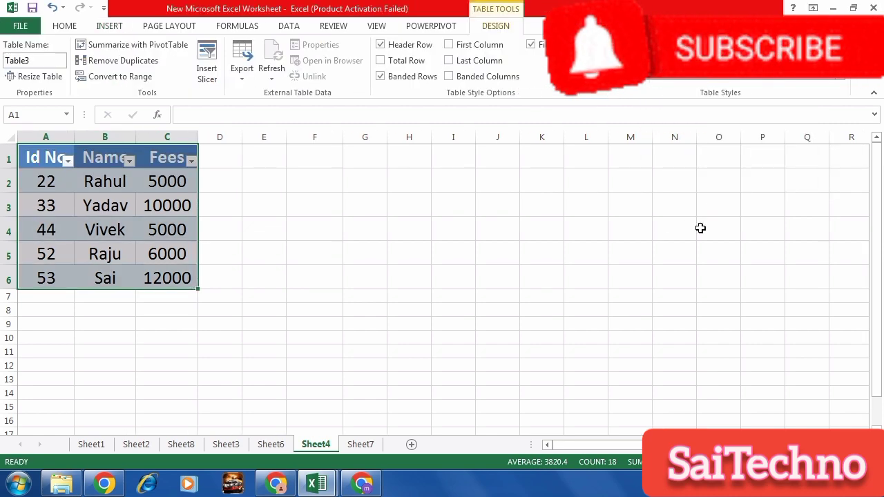
Set the field list of the Sheet8 PivotTable to the Fields Section and Areas Section Side-By-Side layout and move the list slightly upward
{"action": "left_click", "coordinate": [361, 445]}
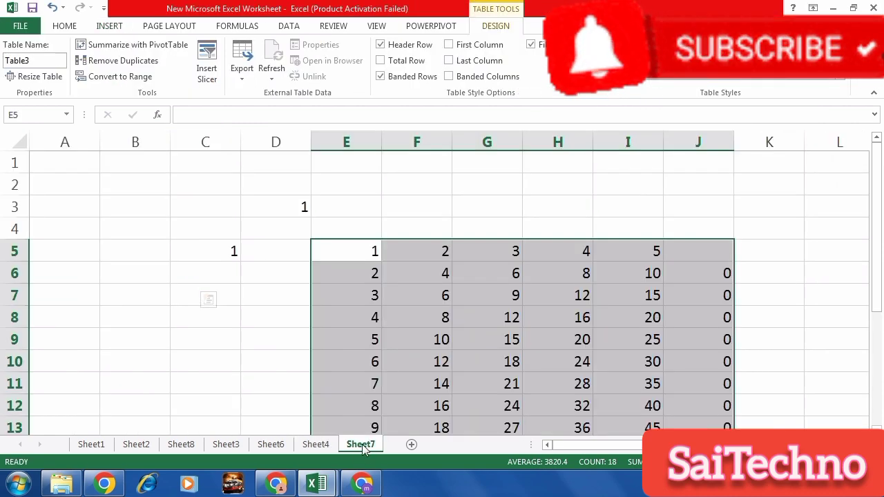
{"action": "left_click", "coordinate": [181, 445]}
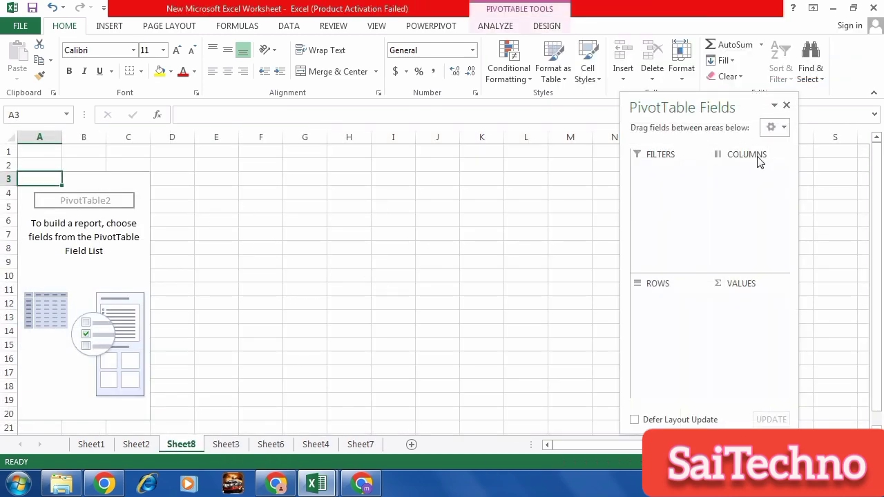
{"action": "left_click", "coordinate": [783, 128]}
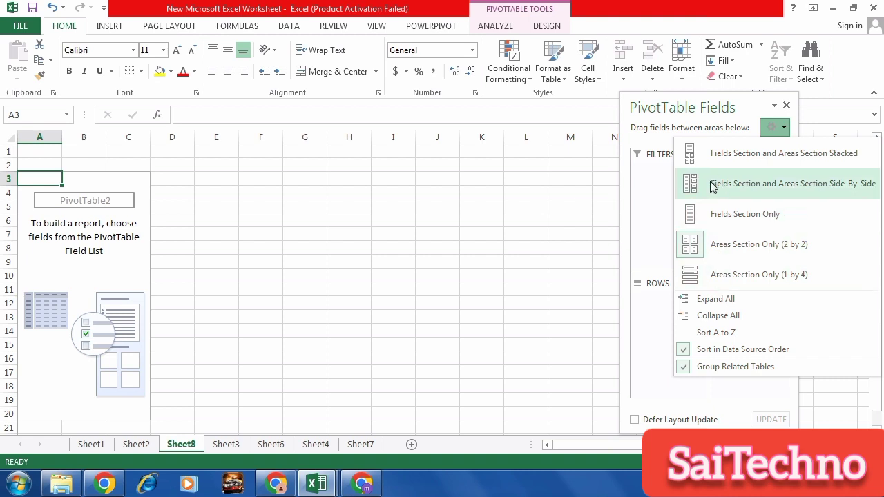
{"action": "left_click", "coordinate": [713, 186]}
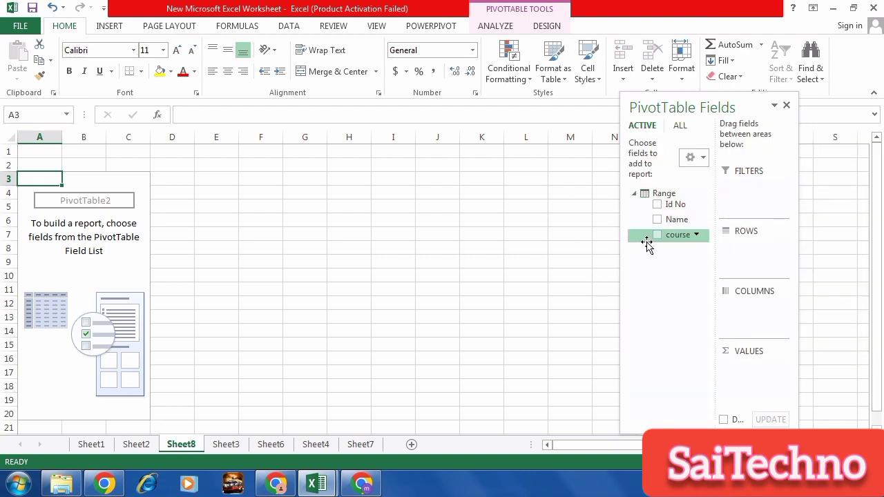
{"action": "left_click_drag", "start_coordinate": [743, 101], "coordinate": [742, 79]}
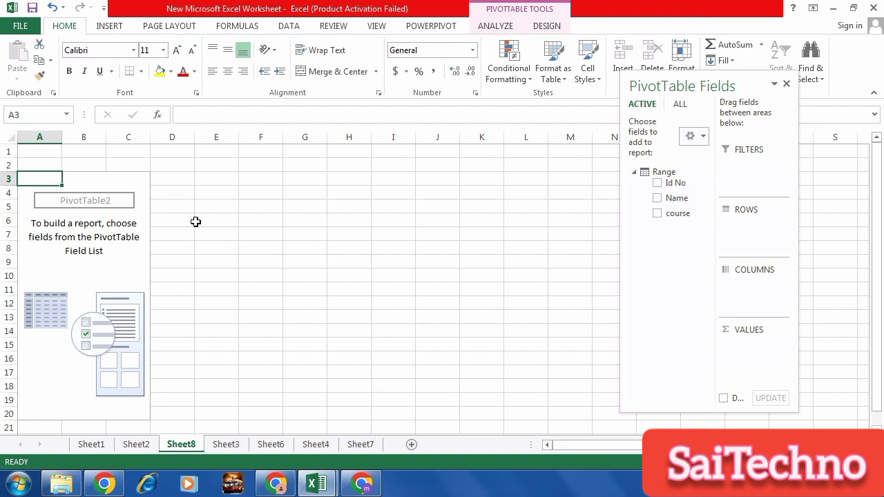
Try Id No as a PivotTable field, remove it again and add Name as the row field
{"action": "left_click", "coordinate": [659, 183]}
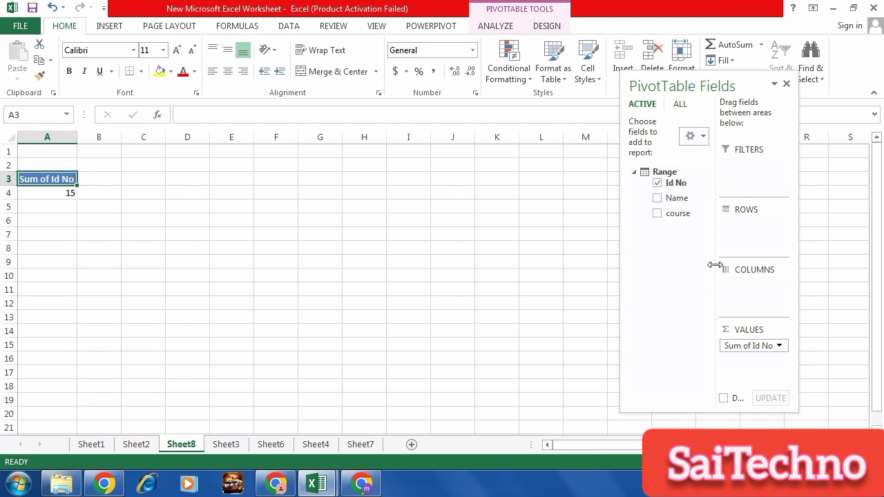
{"action": "left_click", "coordinate": [658, 183]}
{"action": "left_click", "coordinate": [657, 198]}
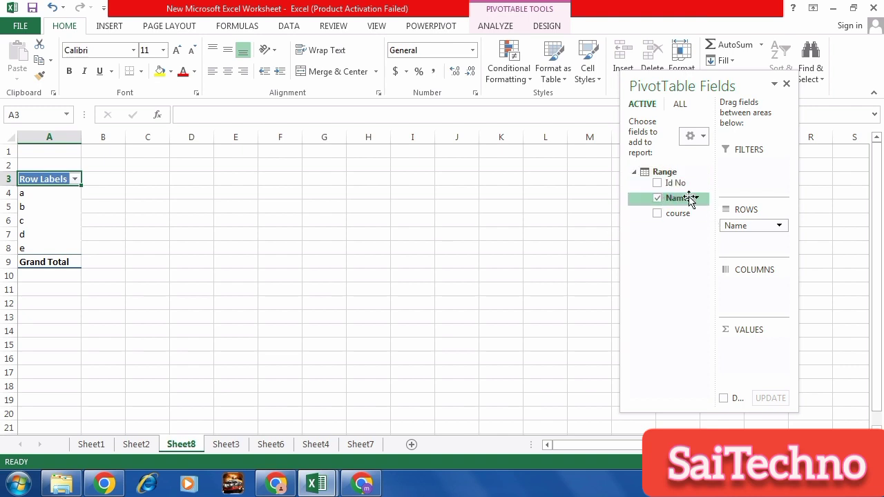
{"action": "scroll", "coordinate": [690, 208], "scroll_direction": "down", "scroll_amount": 1}
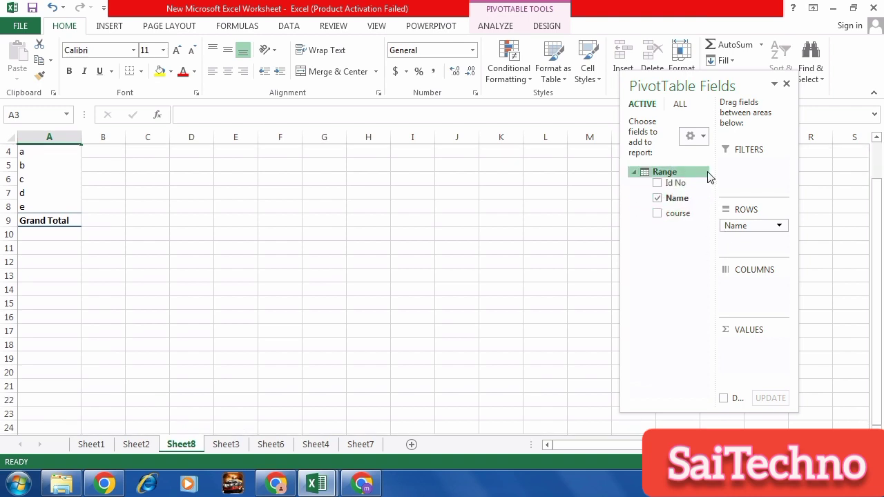
Expand all tables in the PivotTable field list, then collapse and reopen the Range table
{"action": "left_click", "coordinate": [693, 136]}
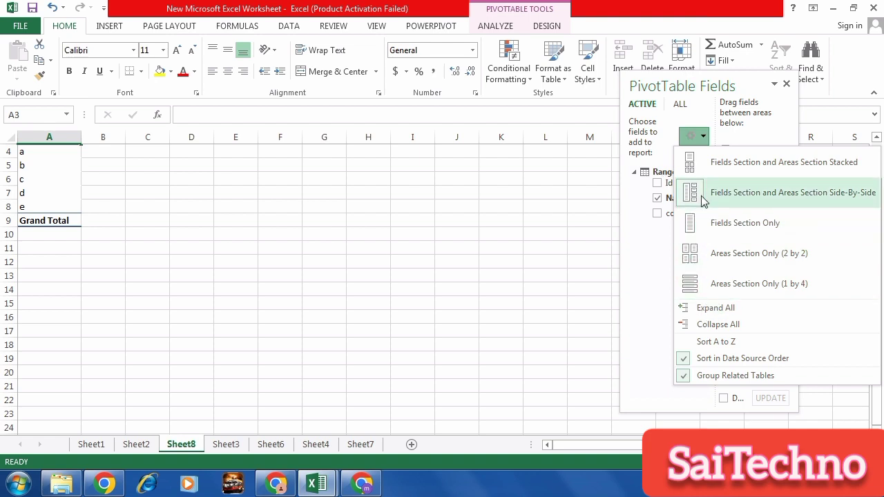
{"action": "left_click", "coordinate": [715, 309]}
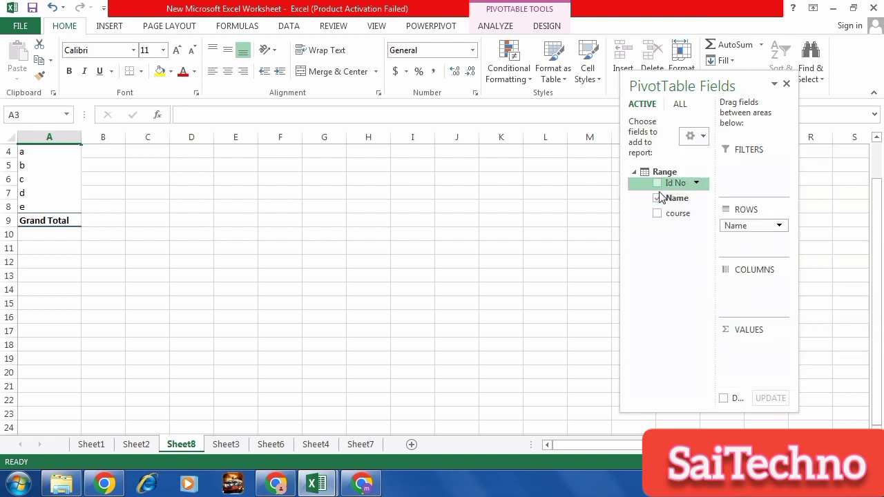
{"action": "left_click", "coordinate": [637, 172]}
{"action": "left_click", "coordinate": [638, 172]}
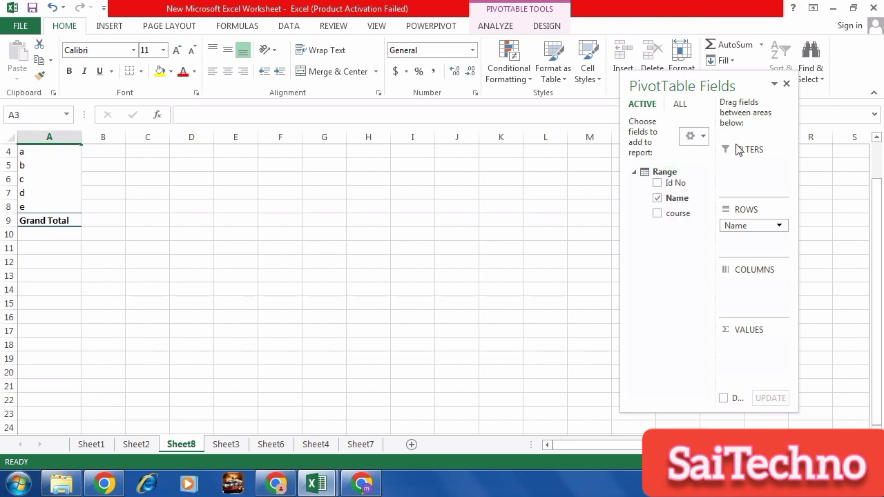
Try the Areas Section Only (1 by 4) layout for the field list and return to the side-by-side layout
{"action": "left_click", "coordinate": [697, 137]}
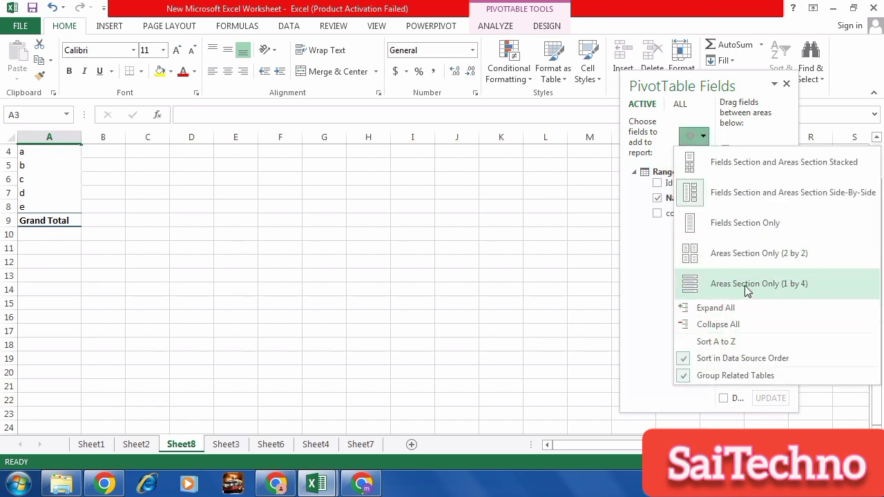
{"action": "left_click", "coordinate": [724, 284]}
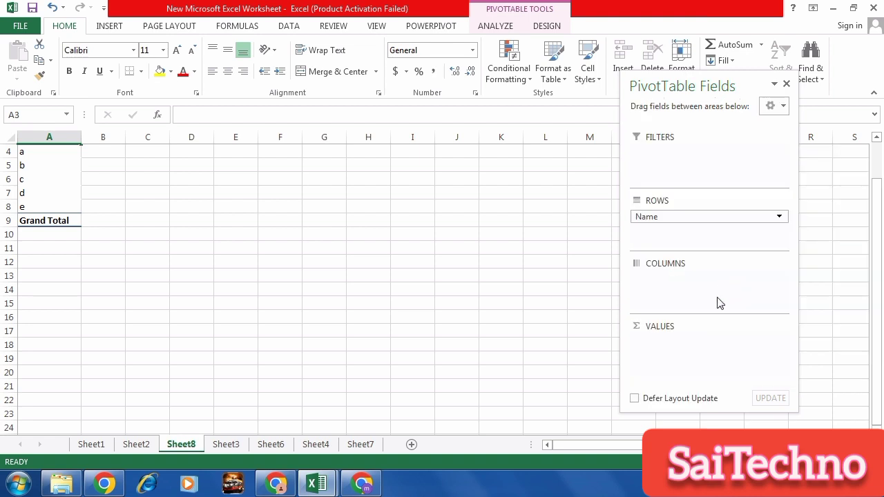
{"action": "left_click", "coordinate": [781, 107]}
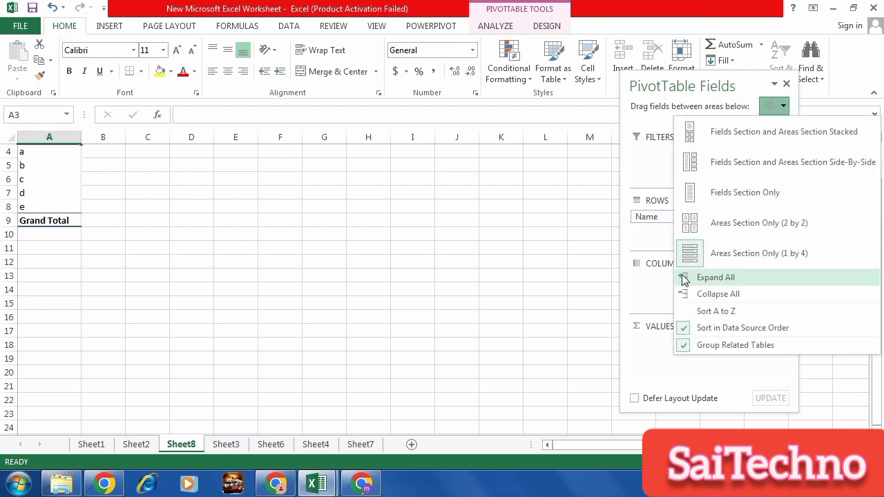
{"action": "left_click", "coordinate": [698, 166]}
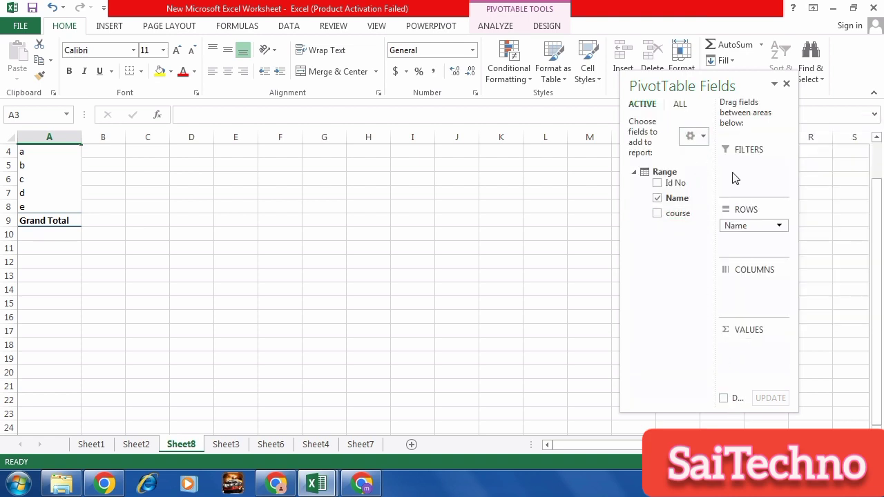
Move the floating PivotTable field list farther left over the Sheet8 grid
{"action": "left_click_drag", "start_coordinate": [748, 77], "coordinate": [676, 82]}
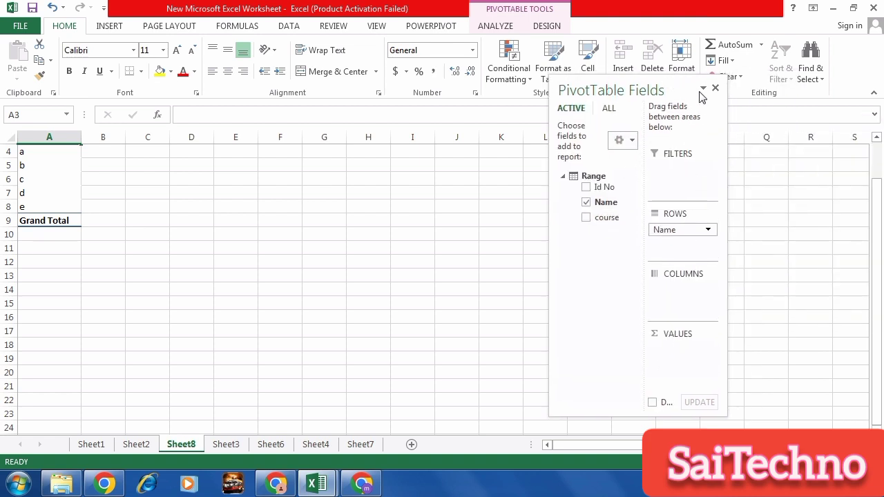
{"action": "left_click", "coordinate": [704, 89]}
{"action": "left_click", "coordinate": [677, 196]}
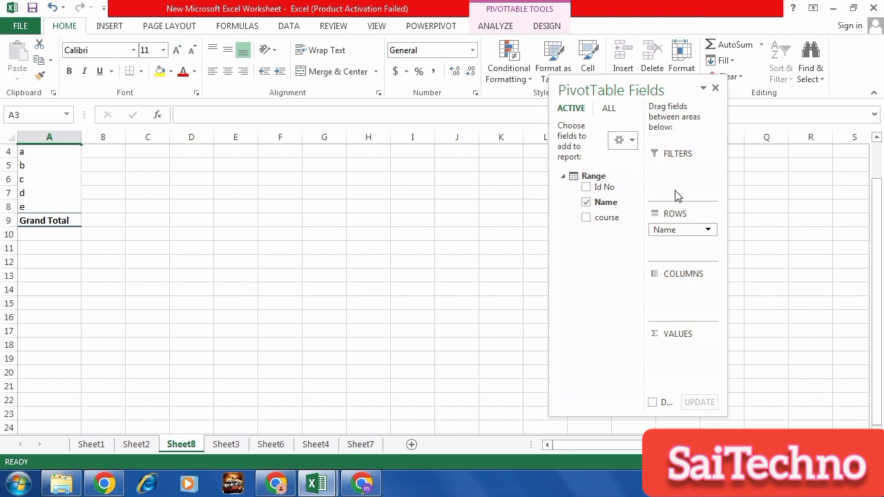
Try course as a second row field under Name, list all tables in the field list and remove course from the Range table
{"action": "left_click", "coordinate": [585, 219]}
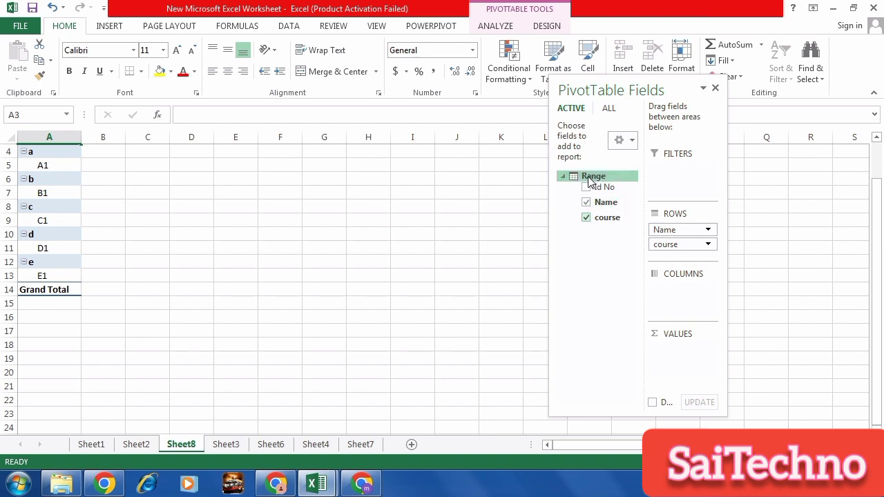
{"action": "left_click", "coordinate": [633, 142]}
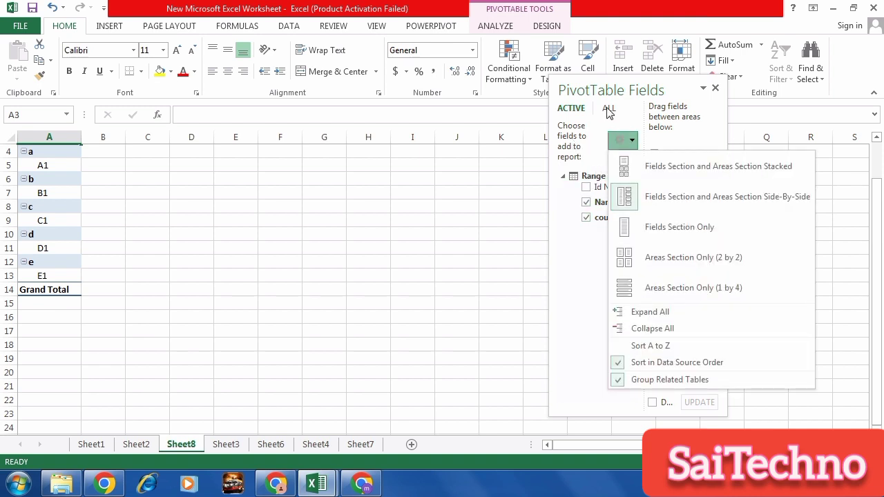
{"action": "left_click", "coordinate": [608, 109]}
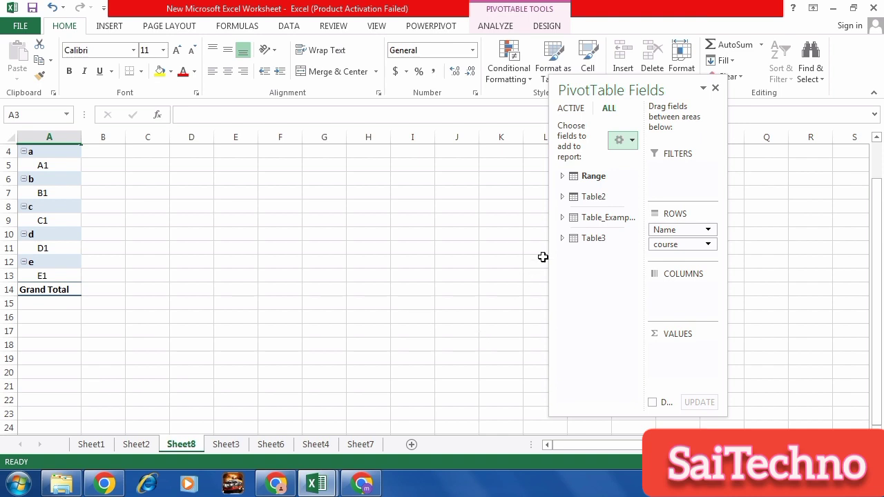
{"action": "left_click", "coordinate": [589, 177]}
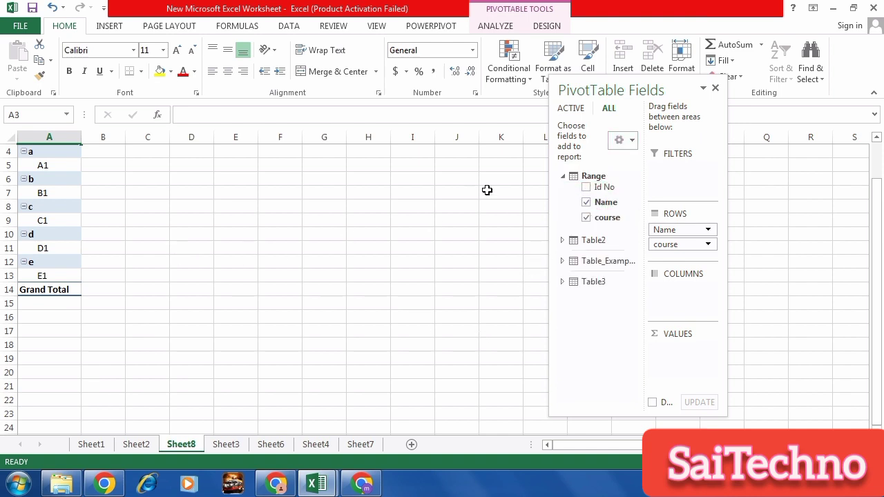
{"action": "left_click", "coordinate": [586, 217]}
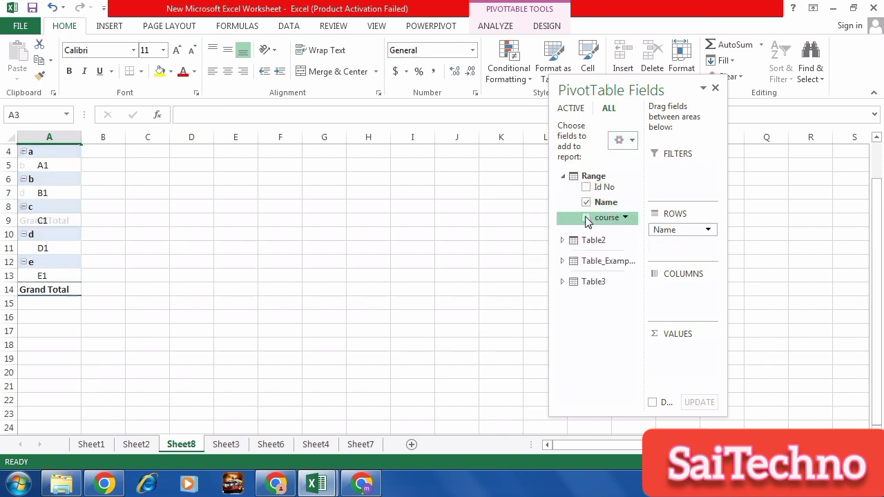
Add Fees from Table3 as a summed value in the Sheet8 PivotTable and select the whole report
{"action": "left_click", "coordinate": [107, 151]}
{"action": "scroll", "coordinate": [107, 147], "scroll_direction": "up", "scroll_amount": 1}
{"action": "left_click", "coordinate": [92, 180]}
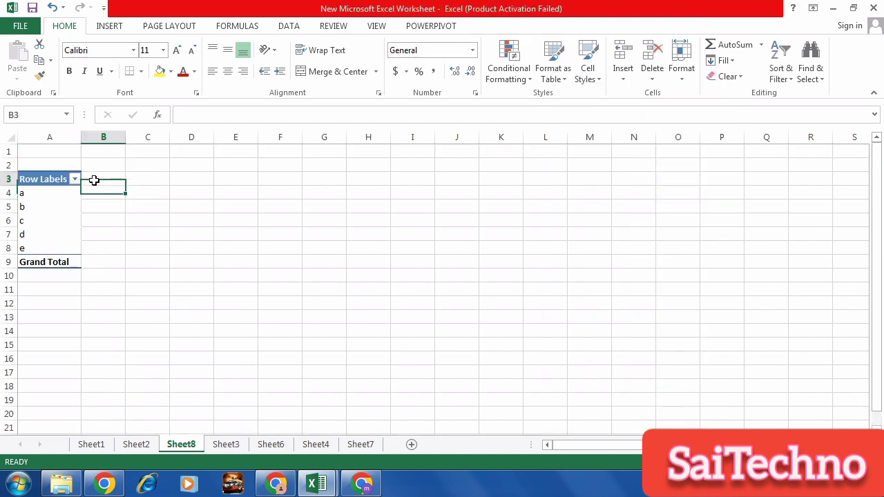
{"action": "left_click", "coordinate": [59, 179]}
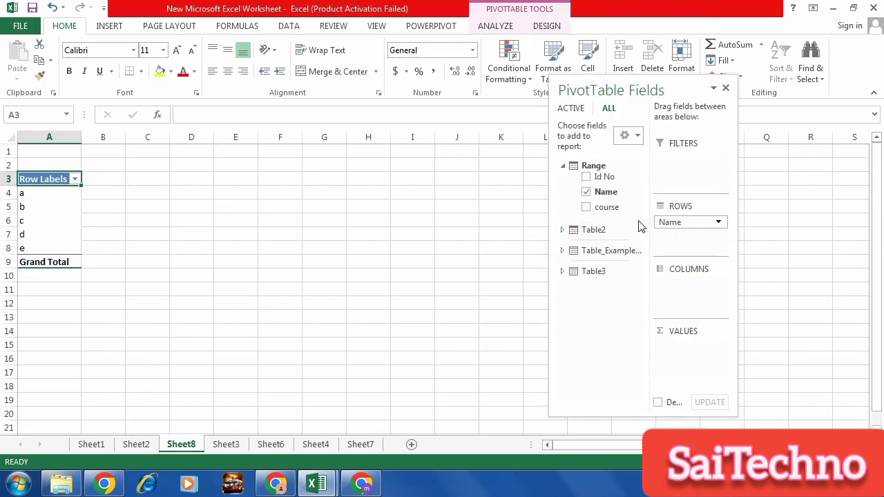
{"action": "left_click", "coordinate": [594, 273]}
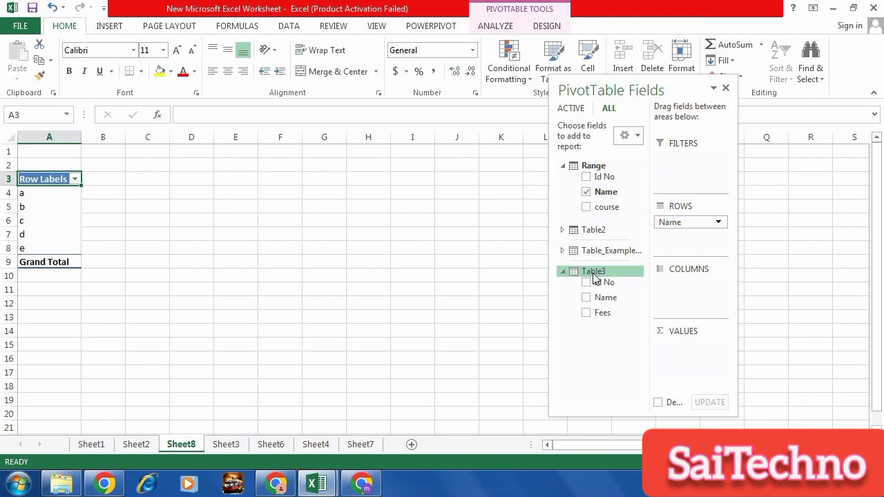
{"action": "left_click", "coordinate": [587, 314]}
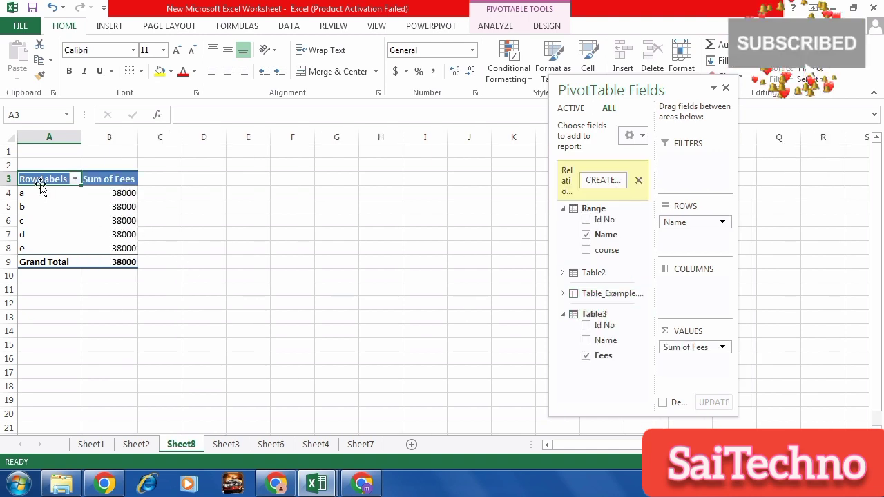
{"action": "left_click_drag", "start_coordinate": [40, 182], "coordinate": [126, 263]}
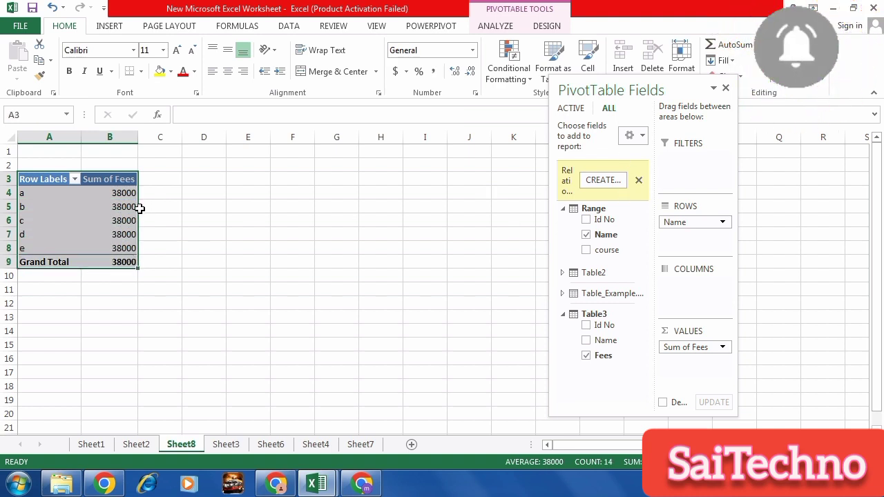
Create a relationship from the Name column of Range to the related primary column Name of Table3
{"action": "left_click", "coordinate": [597, 181]}
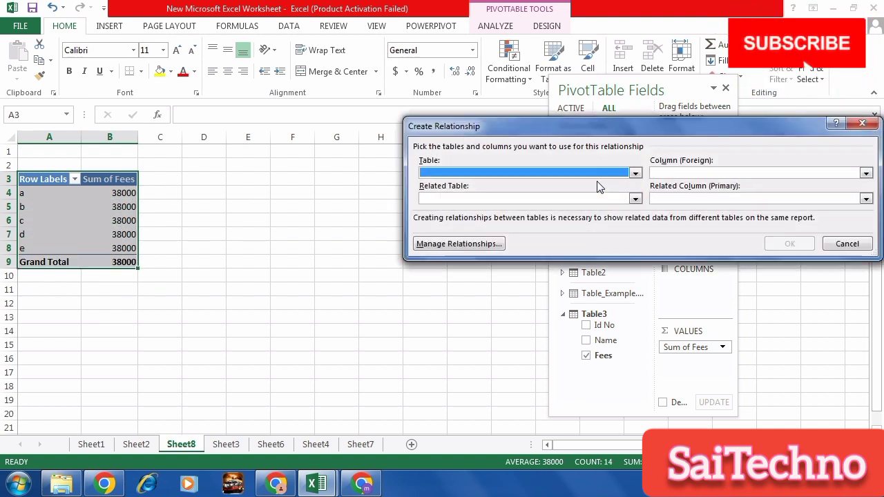
{"action": "left_click", "coordinate": [635, 174]}
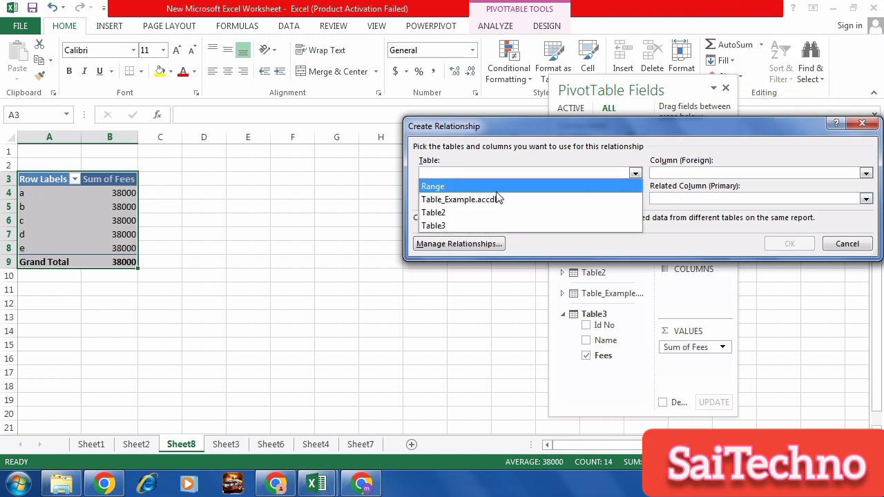
{"action": "left_click", "coordinate": [477, 187]}
{"action": "left_click", "coordinate": [725, 173]}
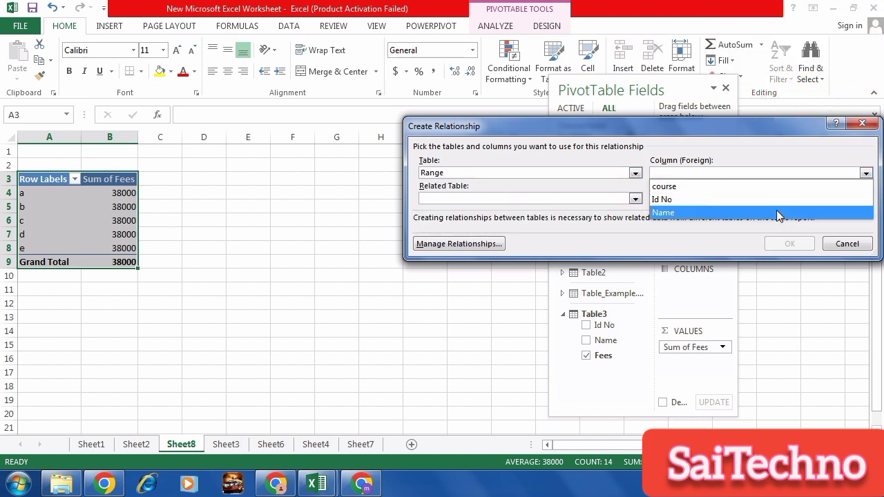
{"action": "left_click", "coordinate": [682, 212]}
{"action": "left_click", "coordinate": [576, 201]}
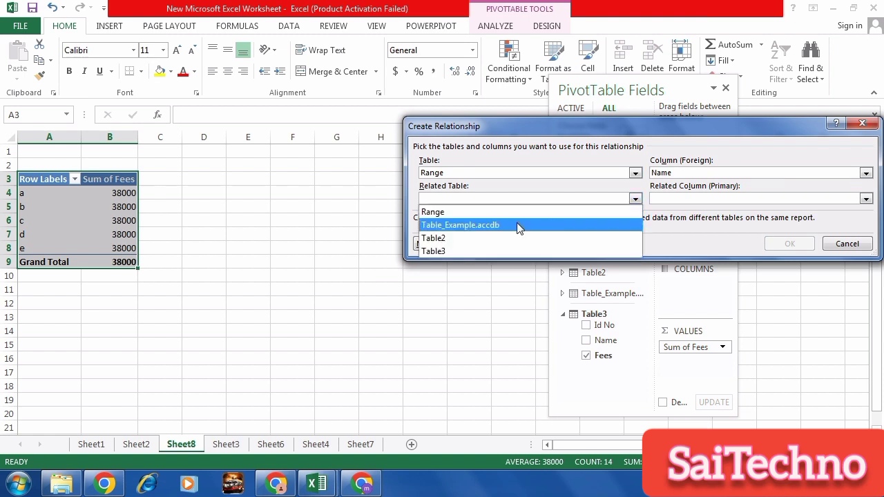
{"action": "left_click", "coordinate": [453, 252]}
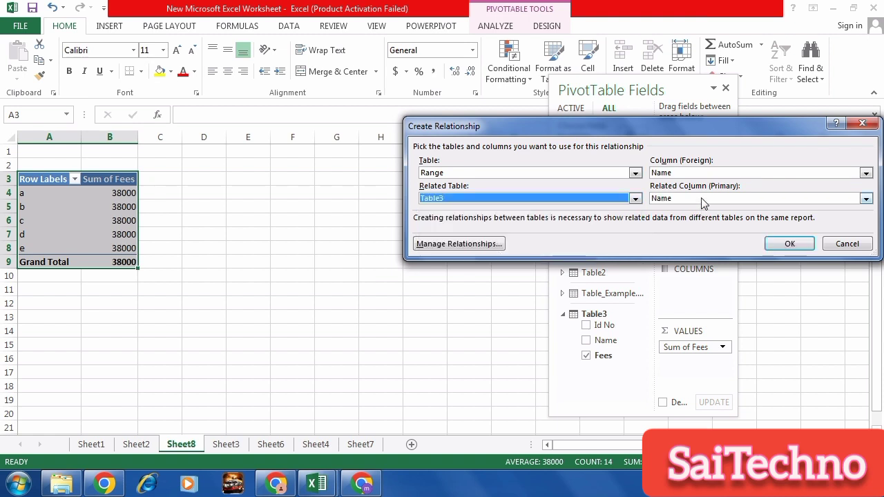
{"action": "left_click", "coordinate": [703, 199]}
{"action": "left_click", "coordinate": [660, 212]}
{"action": "left_click", "coordinate": [789, 244]}
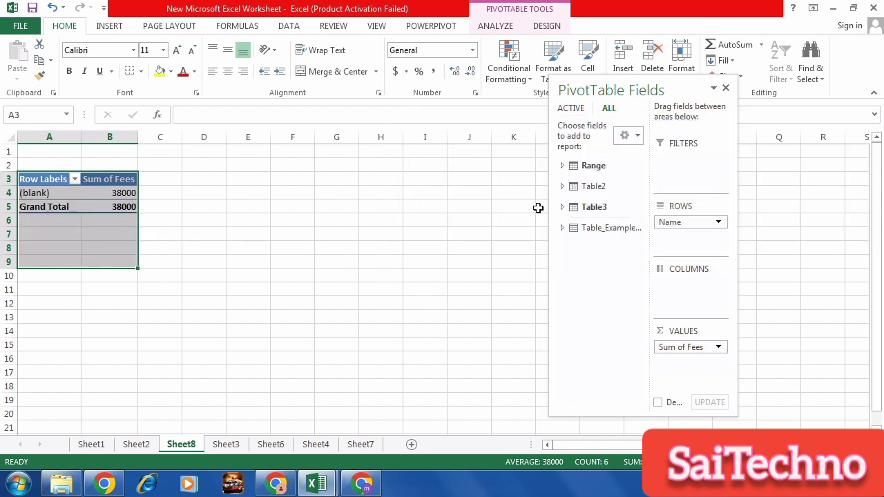
Close the PivotTable field list and bring up the data tools on Sheet6
{"action": "left_click", "coordinate": [726, 90]}
{"action": "left_click", "coordinate": [269, 444]}
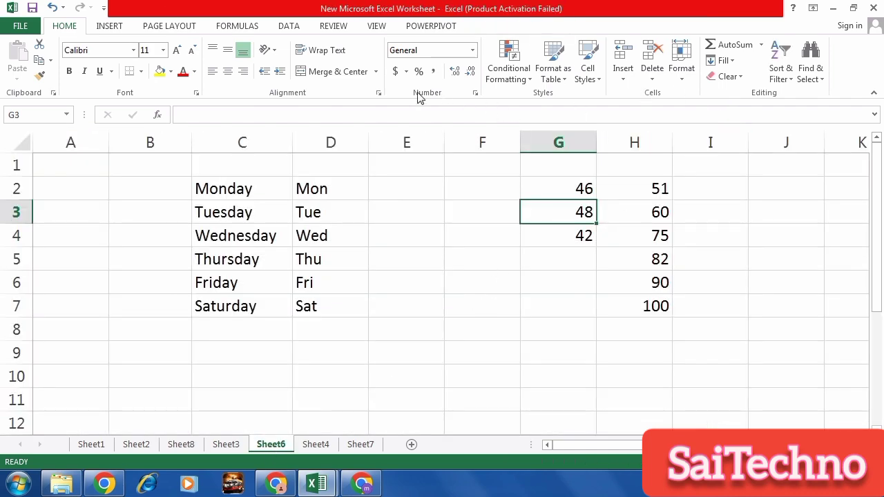
{"action": "left_click", "coordinate": [288, 27]}
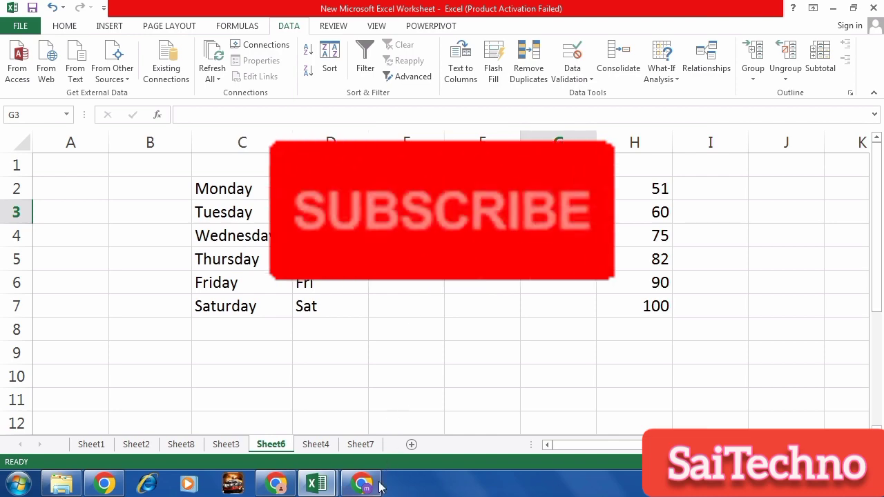
{"action": "mouse_move", "coordinate": [370, 488]}
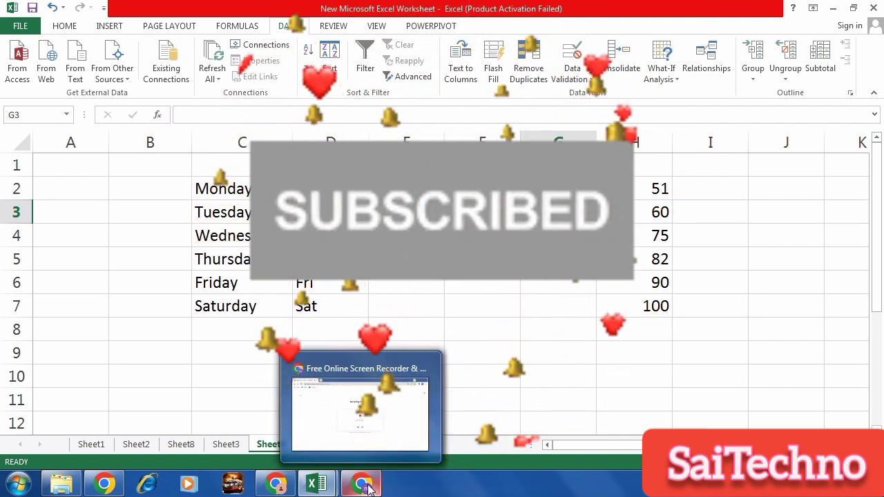